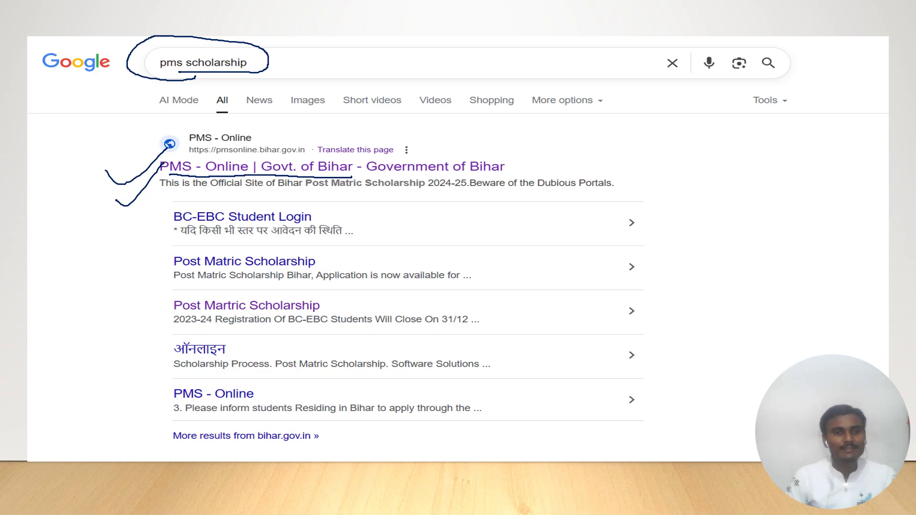
{"action": "key", "text": "Right"}
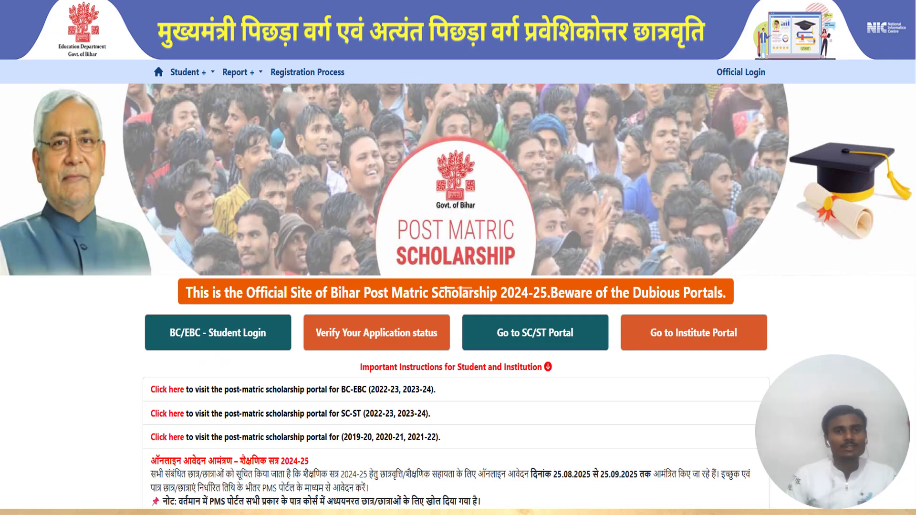
{"action": "left_click_drag", "start_coordinate": [227, 195], "coordinate": [445, 136]}
{"action": "left_click_drag", "start_coordinate": [292, 210], "coordinate": [668, 122]}
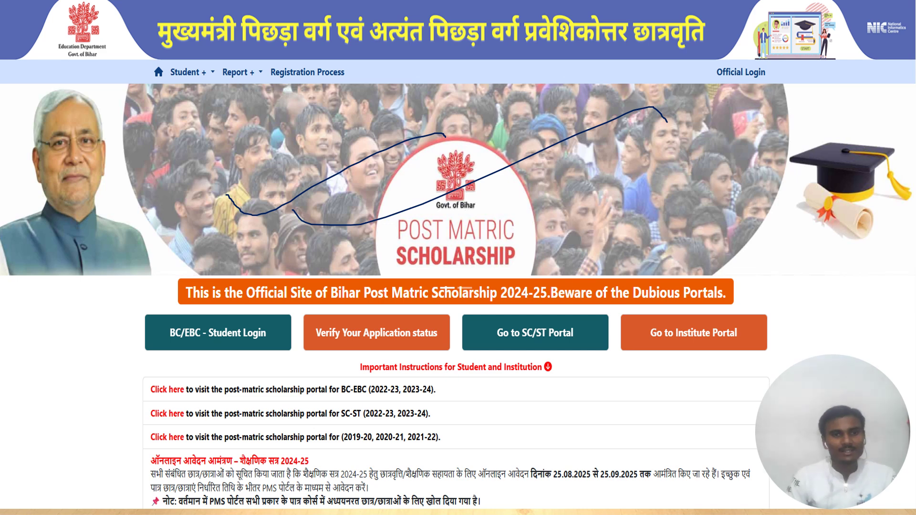
{"action": "left_click_drag", "start_coordinate": [192, 305], "coordinate": [538, 304]}
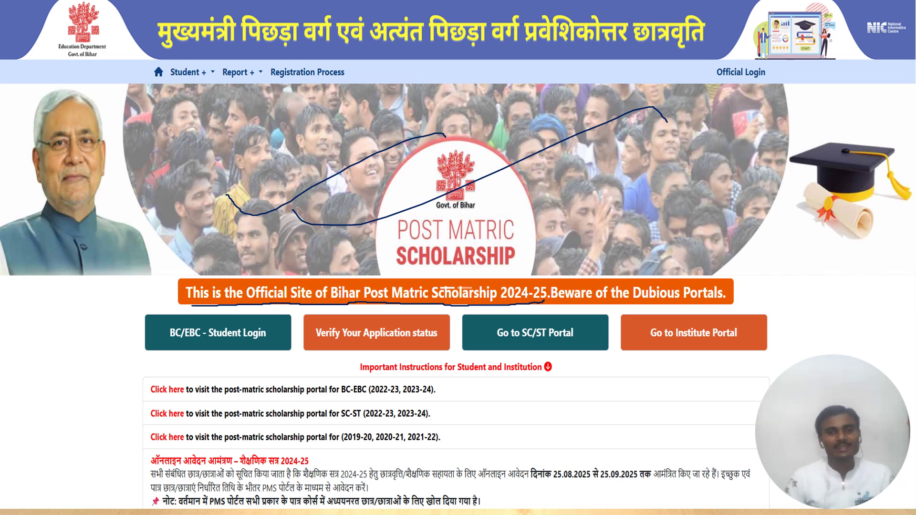
{"action": "mouse_move", "coordinate": [588, 325]}
{"action": "left_mouse_down"}
{"action": "mouse_move", "coordinate": [563, 316]}
{"action": "mouse_move", "coordinate": [487, 318]}
{"action": "mouse_move", "coordinate": [479, 339]}
{"action": "mouse_move", "coordinate": [557, 348]}
{"action": "mouse_move", "coordinate": [582, 330]}
{"action": "mouse_move", "coordinate": [569, 319]}
{"action": "left_mouse_up"}
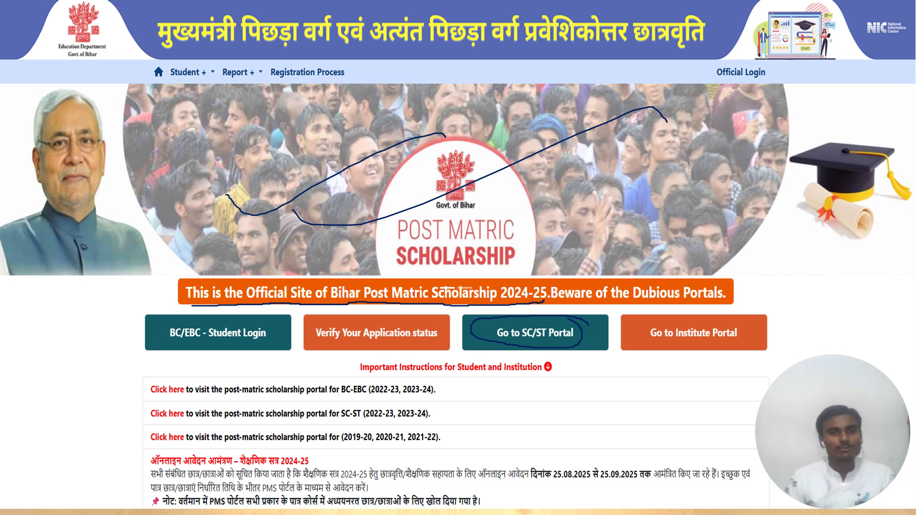
{"action": "mouse_move", "coordinate": [225, 316]}
{"action": "left_mouse_down"}
{"action": "mouse_move", "coordinate": [183, 309]}
{"action": "mouse_move", "coordinate": [148, 333]}
{"action": "mouse_move", "coordinate": [220, 356]}
{"action": "mouse_move", "coordinate": [276, 330]}
{"action": "mouse_move", "coordinate": [215, 313]}
{"action": "left_mouse_up"}
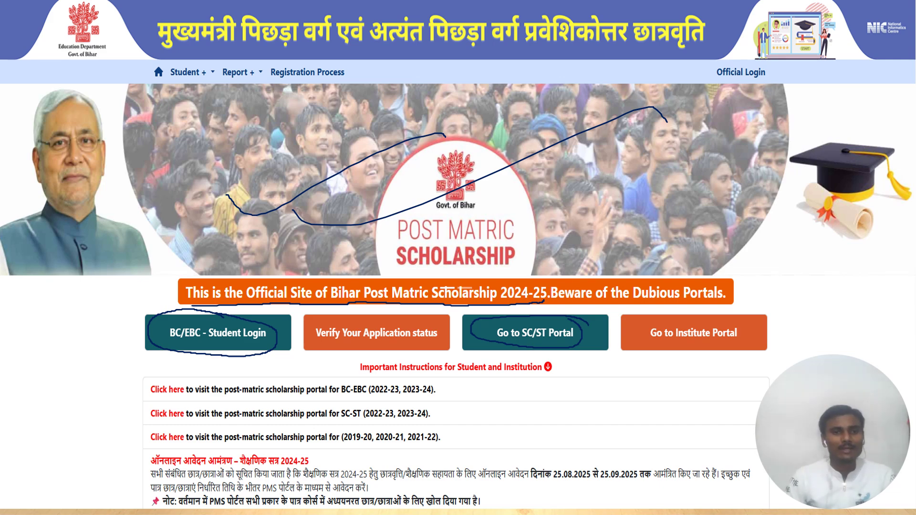
{"action": "left_click_drag", "start_coordinate": [124, 342], "coordinate": [216, 314]}
{"action": "mouse_move", "coordinate": [126, 361]}
{"action": "left_mouse_down"}
{"action": "mouse_move", "coordinate": [188, 334]}
{"action": "mouse_move", "coordinate": [250, 344]}
{"action": "left_mouse_up"}
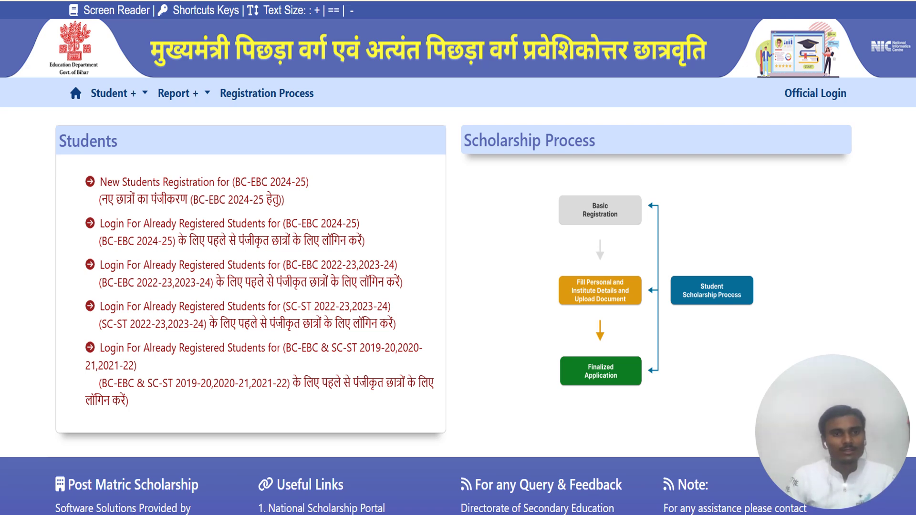
{"action": "left_click_drag", "start_coordinate": [61, 179], "coordinate": [140, 160]}
{"action": "mouse_move", "coordinate": [70, 201]}
{"action": "left_mouse_down"}
{"action": "mouse_move", "coordinate": [117, 173]}
{"action": "mouse_move", "coordinate": [129, 190]}
{"action": "mouse_move", "coordinate": [298, 192]}
{"action": "left_mouse_up"}
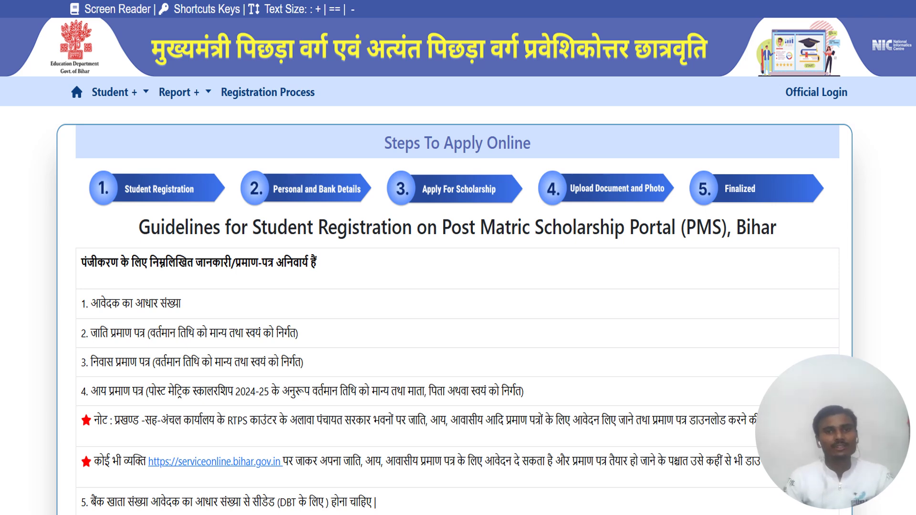
{"action": "mouse_move", "coordinate": [457, 122]}
{"action": "left_mouse_down"}
{"action": "mouse_move", "coordinate": [365, 133]}
{"action": "mouse_move", "coordinate": [391, 166]}
{"action": "mouse_move", "coordinate": [489, 163]}
{"action": "mouse_move", "coordinate": [547, 127]}
{"action": "mouse_move", "coordinate": [472, 121]}
{"action": "left_mouse_up"}
{"action": "left_click_drag", "start_coordinate": [64, 195], "coordinate": [148, 173]}
{"action": "left_click_drag", "start_coordinate": [232, 206], "coordinate": [315, 159]}
{"action": "left_click_drag", "start_coordinate": [380, 204], "coordinate": [426, 181]}
{"action": "left_click_drag", "start_coordinate": [540, 203], "coordinate": [580, 176]}
{"action": "mouse_move", "coordinate": [686, 198]}
{"action": "left_mouse_down"}
{"action": "mouse_move", "coordinate": [696, 204]}
{"action": "mouse_move", "coordinate": [724, 158]}
{"action": "left_mouse_up"}
{"action": "mouse_move", "coordinate": [119, 208]}
{"action": "left_mouse_down"}
{"action": "mouse_move", "coordinate": [189, 209]}
{"action": "mouse_move", "coordinate": [180, 160]}
{"action": "mouse_move", "coordinate": [93, 180]}
{"action": "mouse_move", "coordinate": [136, 203]}
{"action": "left_mouse_up"}
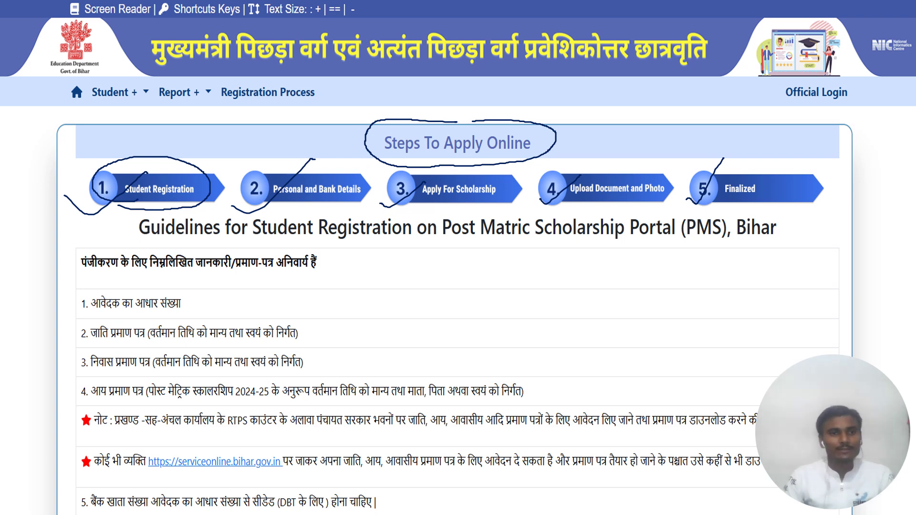
{"action": "mouse_move", "coordinate": [74, 265]}
{"action": "left_mouse_down"}
{"action": "mouse_move", "coordinate": [67, 387]}
{"action": "mouse_move", "coordinate": [79, 483]}
{"action": "mouse_move", "coordinate": [98, 462]}
{"action": "left_mouse_up"}
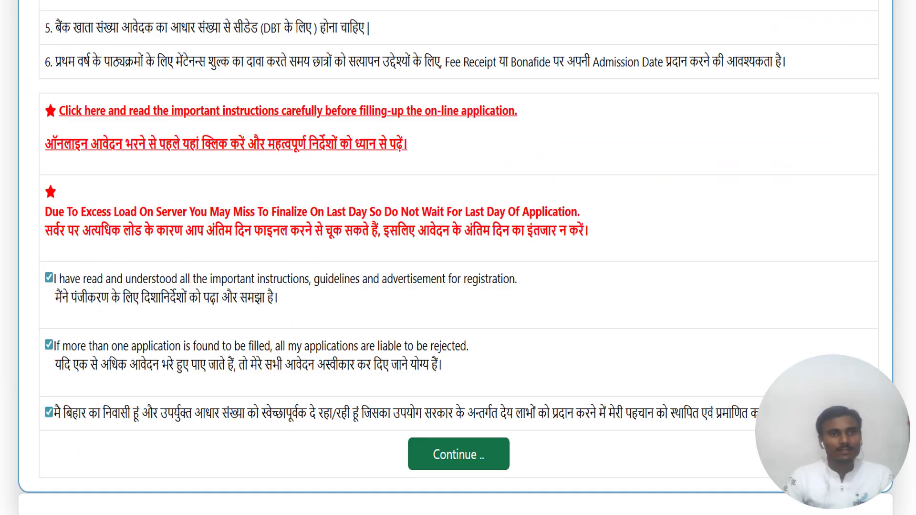
{"action": "mouse_move", "coordinate": [30, 47]}
{"action": "left_mouse_down"}
{"action": "mouse_move", "coordinate": [43, 296]}
{"action": "mouse_move", "coordinate": [71, 275]}
{"action": "left_mouse_up"}
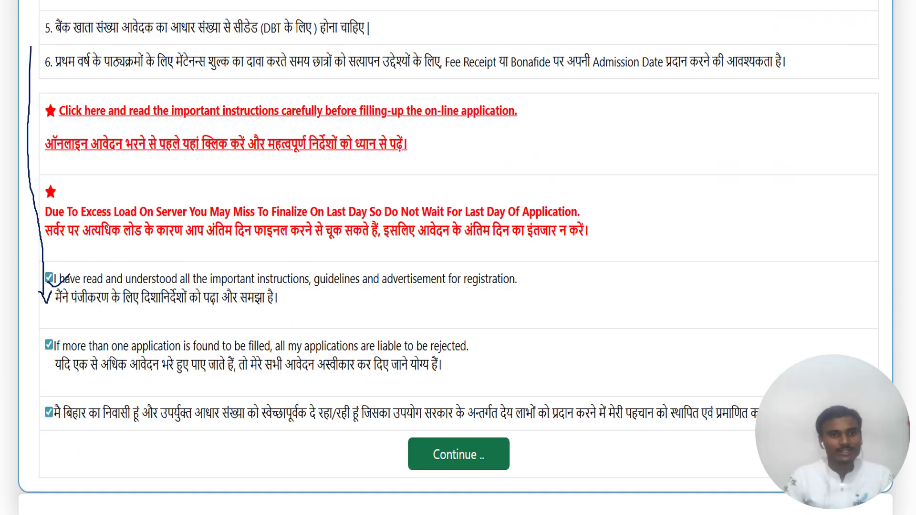
{"action": "left_click_drag", "start_coordinate": [33, 352], "coordinate": [61, 335]}
{"action": "left_click_drag", "start_coordinate": [37, 421], "coordinate": [65, 408]}
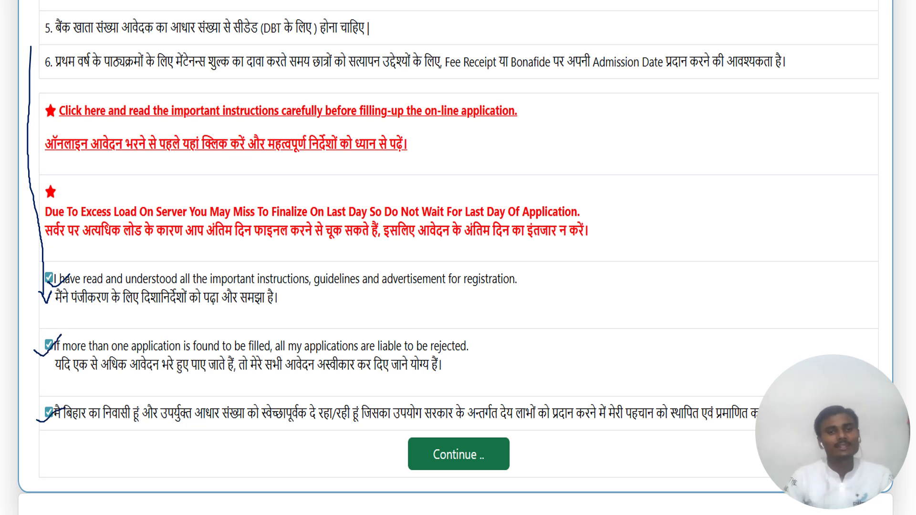
{"action": "mouse_move", "coordinate": [424, 436]}
{"action": "left_mouse_down"}
{"action": "mouse_move", "coordinate": [433, 489]}
{"action": "mouse_move", "coordinate": [467, 438]}
{"action": "mouse_move", "coordinate": [451, 439]}
{"action": "left_mouse_up"}
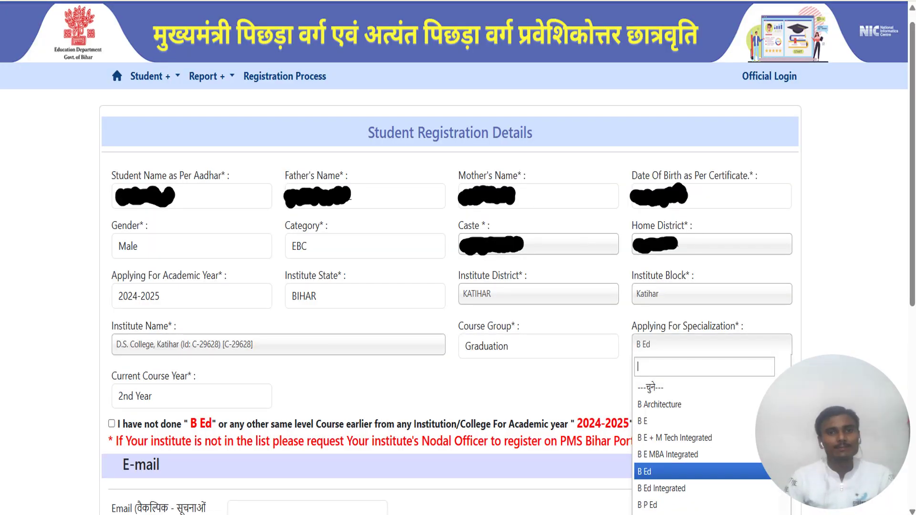
{"action": "mouse_move", "coordinate": [403, 118]}
{"action": "left_mouse_down"}
{"action": "mouse_move", "coordinate": [365, 117]}
{"action": "mouse_move", "coordinate": [363, 143]}
{"action": "mouse_move", "coordinate": [521, 143]}
{"action": "mouse_move", "coordinate": [504, 117]}
{"action": "mouse_move", "coordinate": [403, 116]}
{"action": "left_mouse_up"}
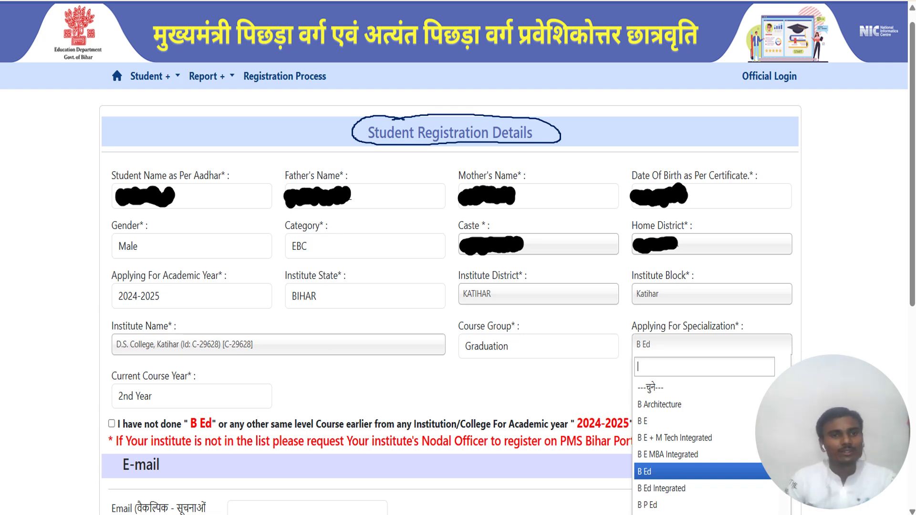
{"action": "left_click_drag", "start_coordinate": [186, 190], "coordinate": [221, 185]}
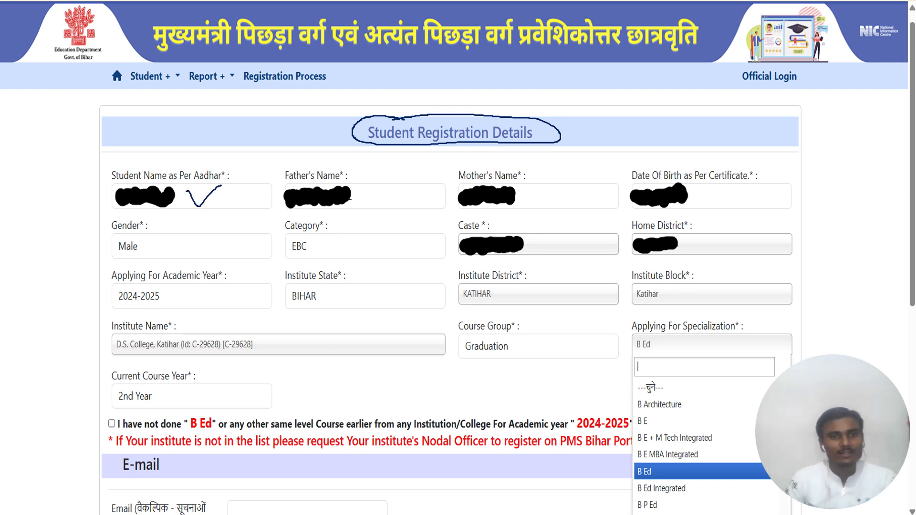
{"action": "left_click_drag", "start_coordinate": [365, 193], "coordinate": [393, 182]}
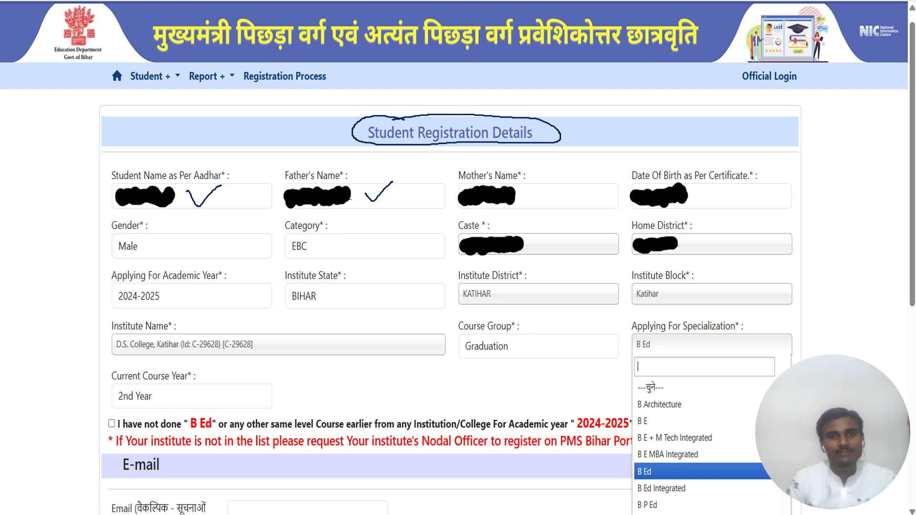
{"action": "left_click_drag", "start_coordinate": [526, 196], "coordinate": [544, 188]}
{"action": "left_click_drag", "start_coordinate": [697, 195], "coordinate": [723, 189]}
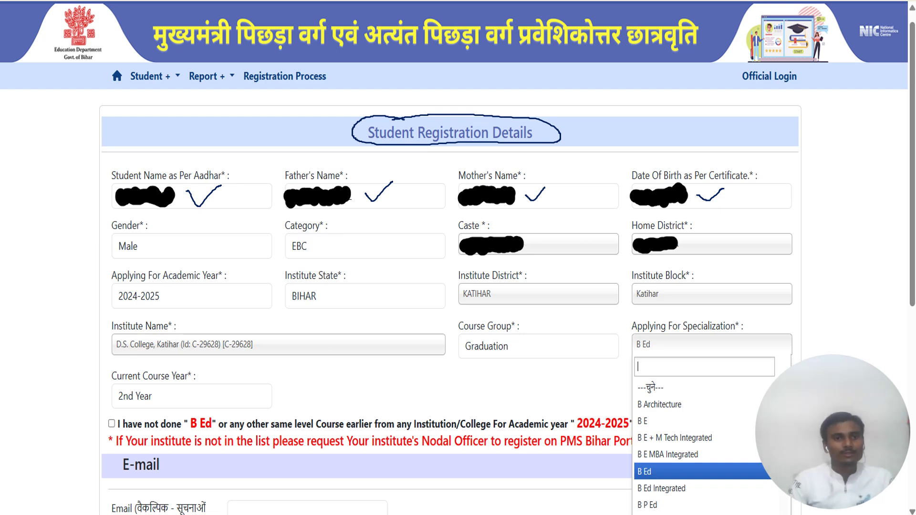
{"action": "left_click_drag", "start_coordinate": [146, 248], "coordinate": [190, 237]}
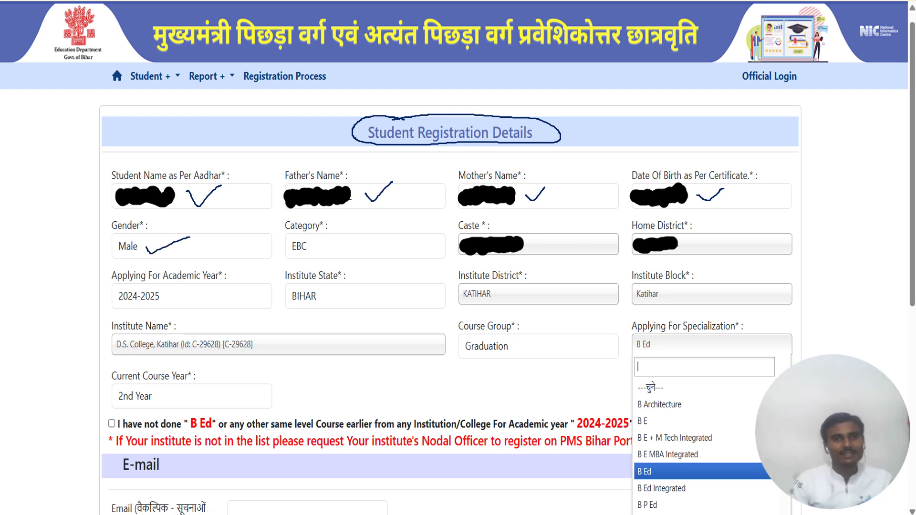
{"action": "left_click_drag", "start_coordinate": [319, 247], "coordinate": [345, 242]}
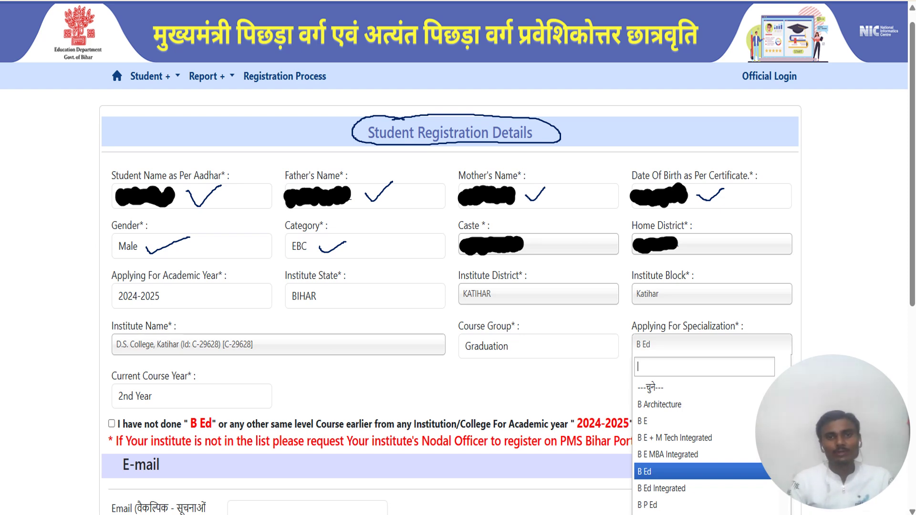
{"action": "mouse_move", "coordinate": [539, 248]}
{"action": "left_mouse_down"}
{"action": "mouse_move", "coordinate": [576, 230]}
{"action": "mouse_move", "coordinate": [591, 236]}
{"action": "left_mouse_up"}
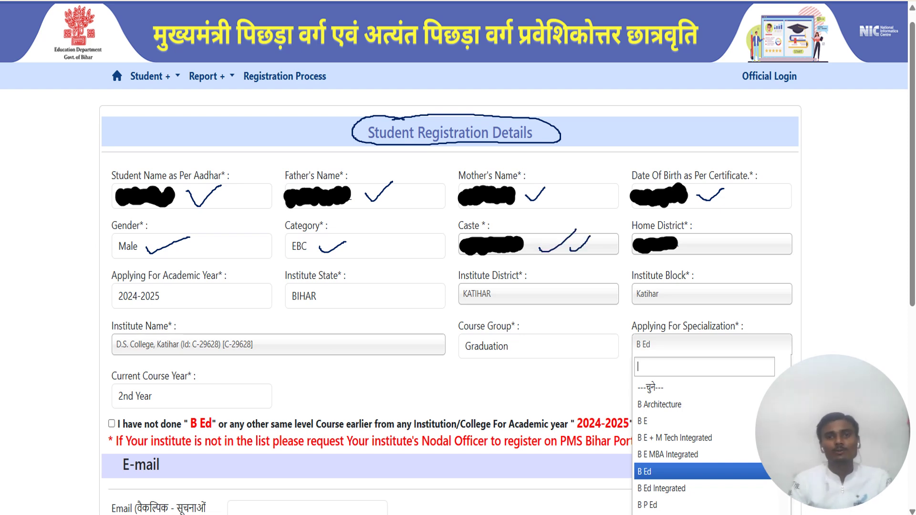
{"action": "left_click_drag", "start_coordinate": [687, 244], "coordinate": [740, 229]}
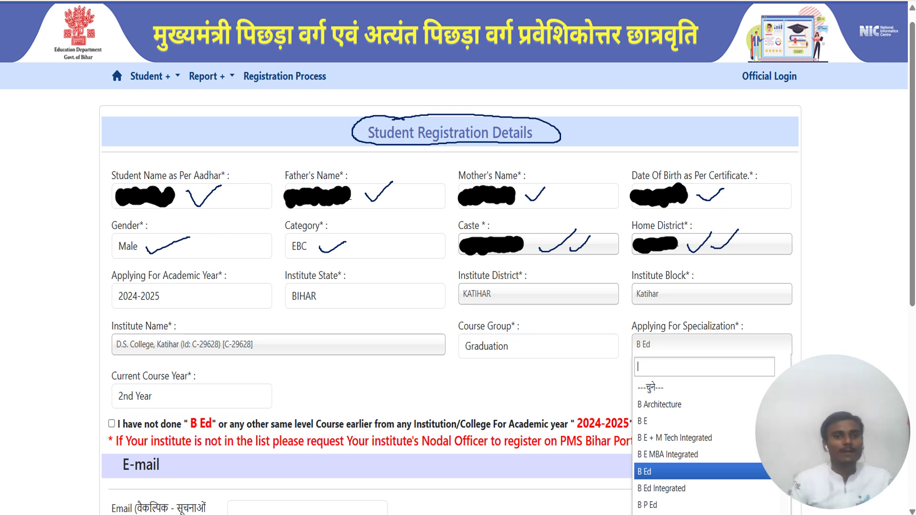
{"action": "mouse_move", "coordinate": [165, 288]}
{"action": "left_mouse_down"}
{"action": "mouse_move", "coordinate": [151, 278]}
{"action": "mouse_move", "coordinate": [110, 285]}
{"action": "mouse_move", "coordinate": [137, 311]}
{"action": "mouse_move", "coordinate": [173, 292]}
{"action": "left_mouse_up"}
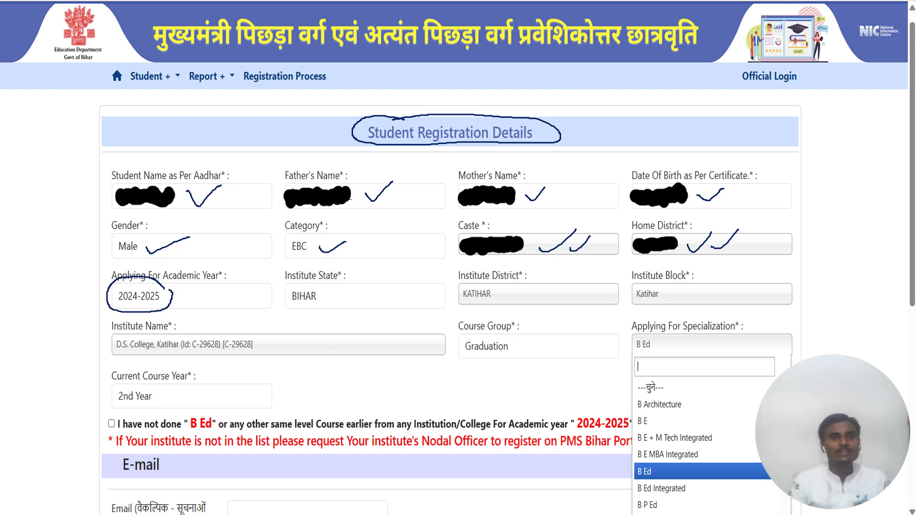
{"action": "mouse_move", "coordinate": [183, 301]}
{"action": "left_mouse_down"}
{"action": "mouse_move", "coordinate": [216, 285]}
{"action": "mouse_move", "coordinate": [223, 301]}
{"action": "mouse_move", "coordinate": [229, 295]}
{"action": "left_mouse_up"}
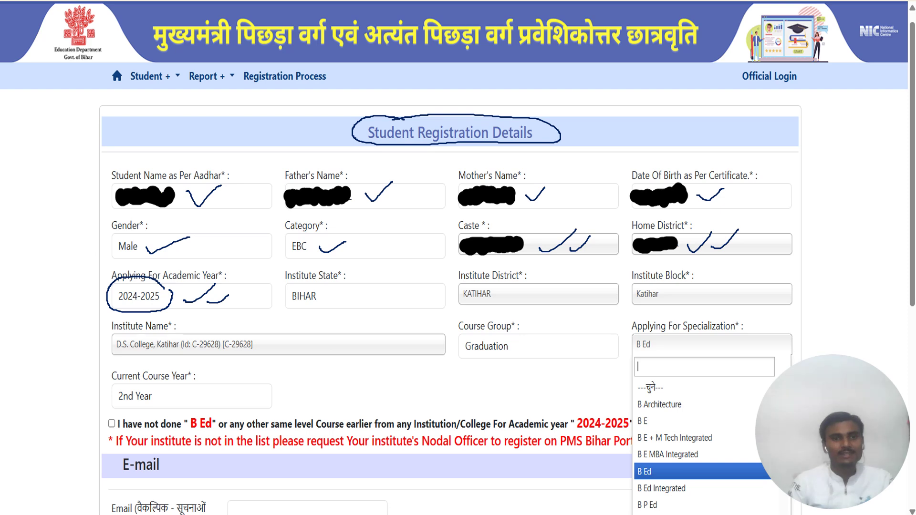
{"action": "mouse_move", "coordinate": [283, 285]}
{"action": "left_mouse_down"}
{"action": "mouse_move", "coordinate": [376, 284]}
{"action": "mouse_move", "coordinate": [337, 302]}
{"action": "mouse_move", "coordinate": [316, 286]}
{"action": "mouse_move", "coordinate": [287, 289]}
{"action": "mouse_move", "coordinate": [332, 301]}
{"action": "mouse_move", "coordinate": [394, 286]}
{"action": "left_mouse_up"}
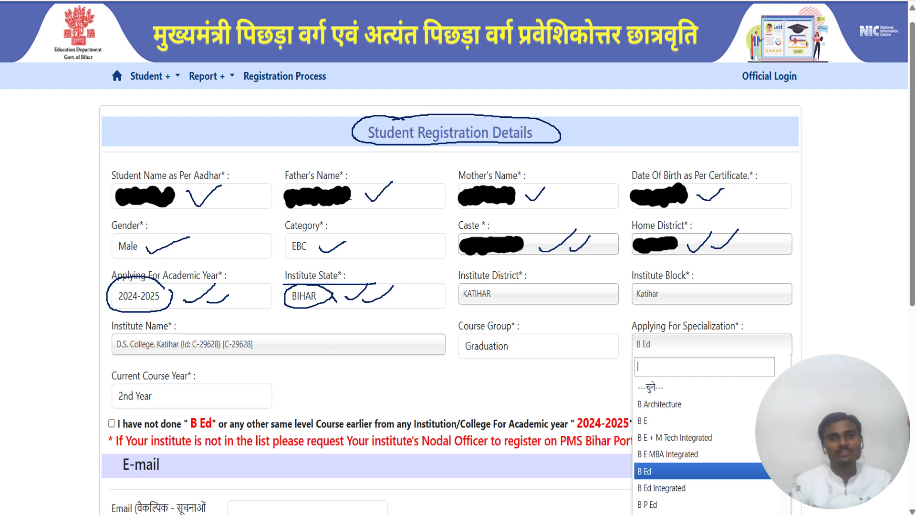
{"action": "mouse_move", "coordinate": [505, 297]}
{"action": "left_mouse_down"}
{"action": "mouse_move", "coordinate": [535, 279]}
{"action": "mouse_move", "coordinate": [555, 283]}
{"action": "left_mouse_up"}
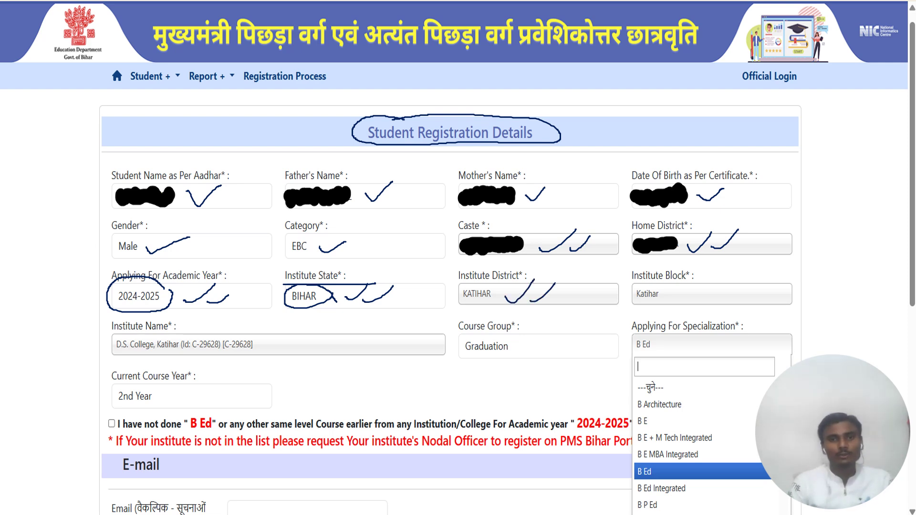
{"action": "mouse_move", "coordinate": [498, 297]}
{"action": "left_mouse_down"}
{"action": "mouse_move", "coordinate": [494, 283]}
{"action": "mouse_move", "coordinate": [456, 297]}
{"action": "mouse_move", "coordinate": [490, 294]}
{"action": "left_mouse_up"}
{"action": "mouse_move", "coordinate": [671, 295]}
{"action": "left_mouse_down"}
{"action": "mouse_move", "coordinate": [626, 288]}
{"action": "mouse_move", "coordinate": [640, 302]}
{"action": "mouse_move", "coordinate": [670, 294]}
{"action": "left_mouse_up"}
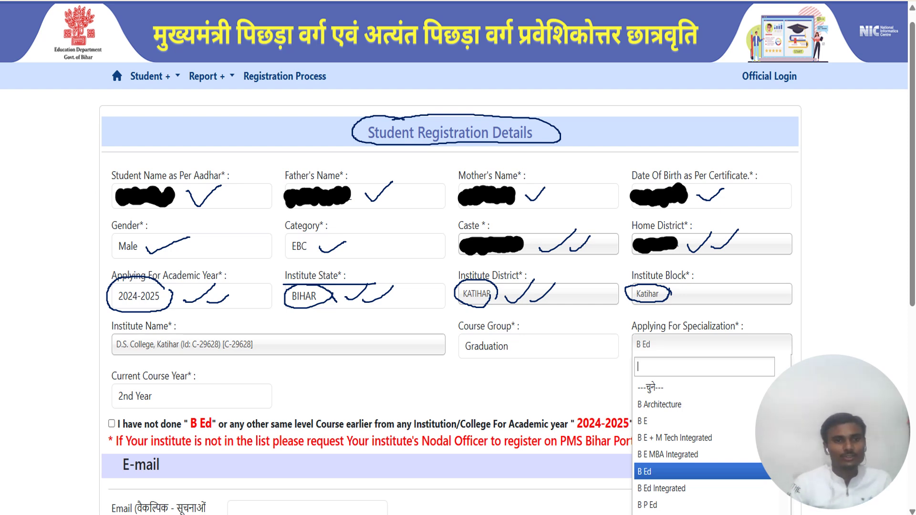
{"action": "mouse_move", "coordinate": [145, 338]}
{"action": "left_mouse_down"}
{"action": "mouse_move", "coordinate": [107, 331]}
{"action": "mouse_move", "coordinate": [142, 357]}
{"action": "mouse_move", "coordinate": [248, 358]}
{"action": "mouse_move", "coordinate": [232, 332]}
{"action": "mouse_move", "coordinate": [146, 332]}
{"action": "left_mouse_up"}
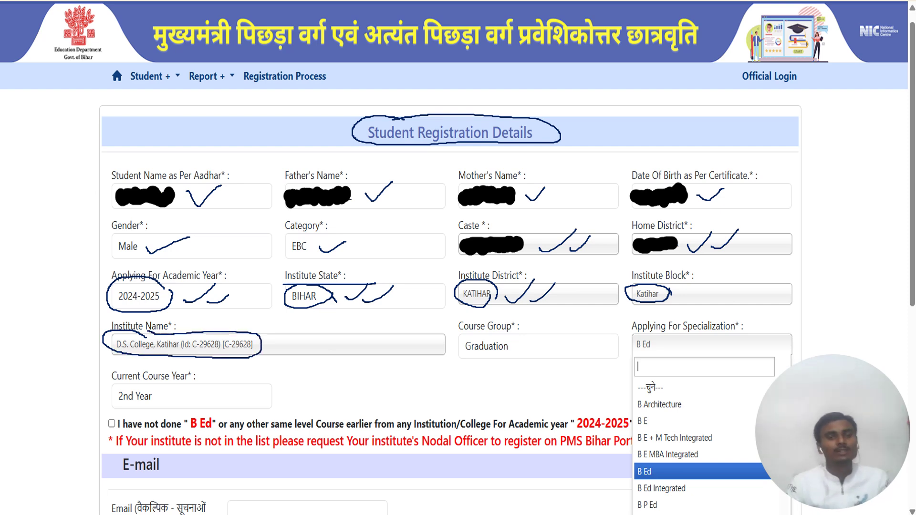
{"action": "left_click_drag", "start_coordinate": [269, 350], "coordinate": [325, 332]}
{"action": "left_click_drag", "start_coordinate": [297, 360], "coordinate": [361, 334]}
{"action": "left_click_drag", "start_coordinate": [458, 335], "coordinate": [523, 333]}
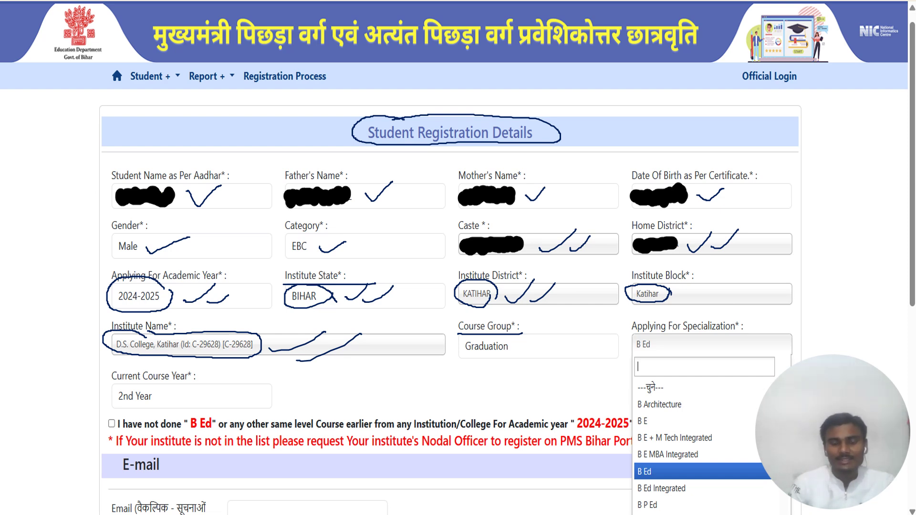
{"action": "mouse_move", "coordinate": [521, 367]}
{"action": "left_mouse_down"}
{"action": "mouse_move", "coordinate": [496, 332]}
{"action": "mouse_move", "coordinate": [456, 336]}
{"action": "mouse_move", "coordinate": [459, 359]}
{"action": "mouse_move", "coordinate": [529, 351]}
{"action": "left_mouse_up"}
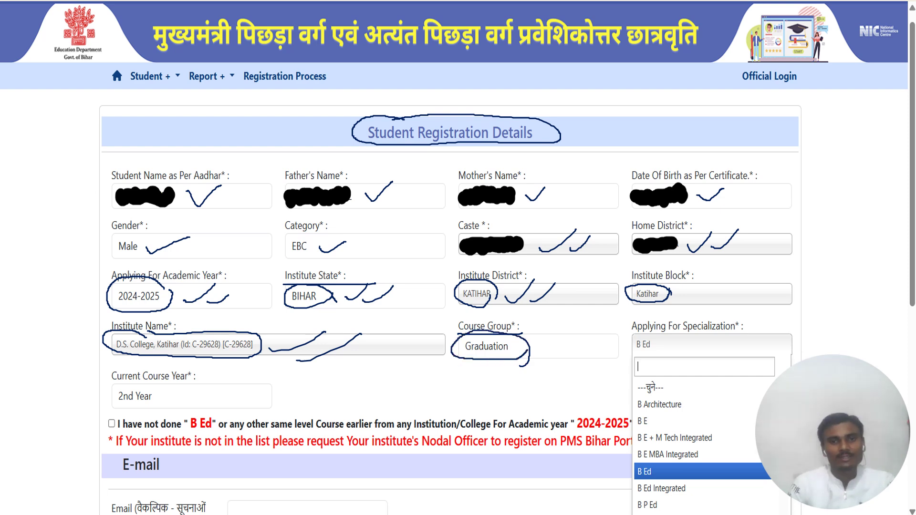
{"action": "left_click_drag", "start_coordinate": [659, 341], "coordinate": [737, 339]}
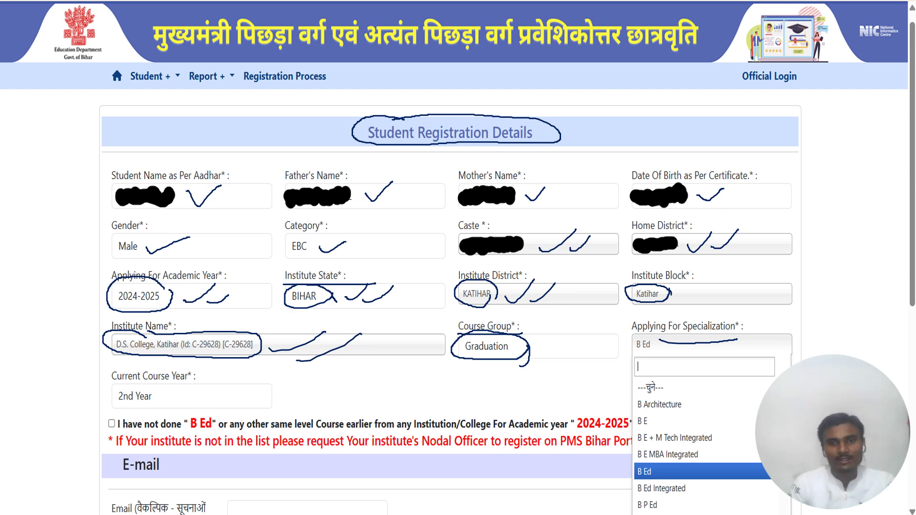
{"action": "mouse_move", "coordinate": [656, 460]}
{"action": "left_mouse_down"}
{"action": "mouse_move", "coordinate": [638, 462]}
{"action": "mouse_move", "coordinate": [657, 483]}
{"action": "mouse_move", "coordinate": [665, 462]}
{"action": "mouse_move", "coordinate": [642, 458]}
{"action": "left_mouse_up"}
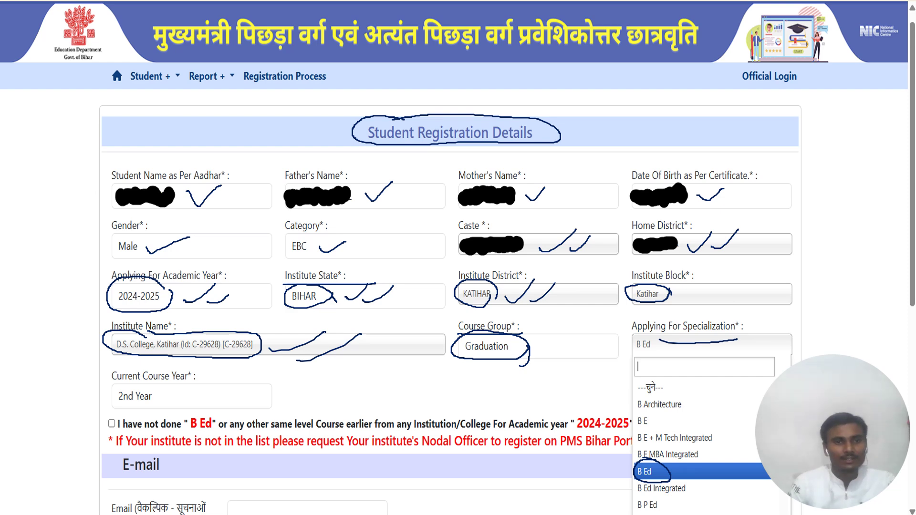
{"action": "left_click_drag", "start_coordinate": [142, 384], "coordinate": [208, 383]}
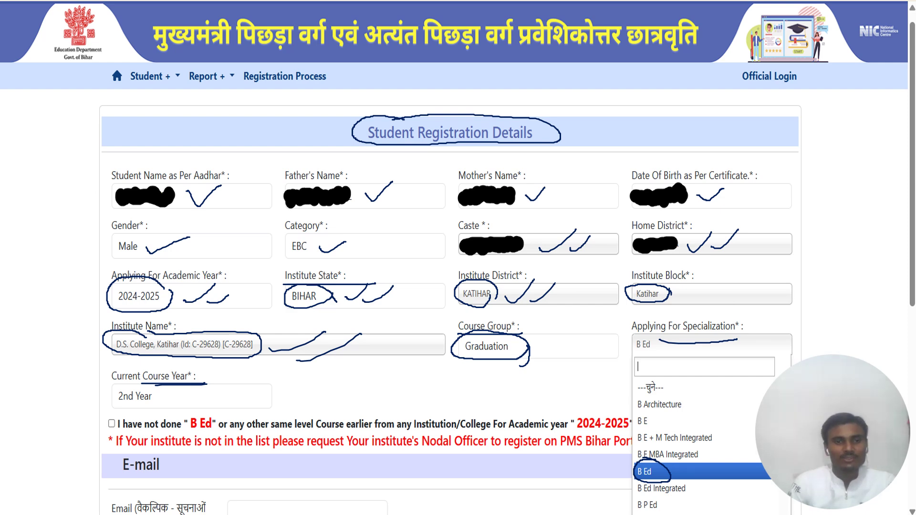
{"action": "left_click_drag", "start_coordinate": [160, 399], "coordinate": [206, 396]}
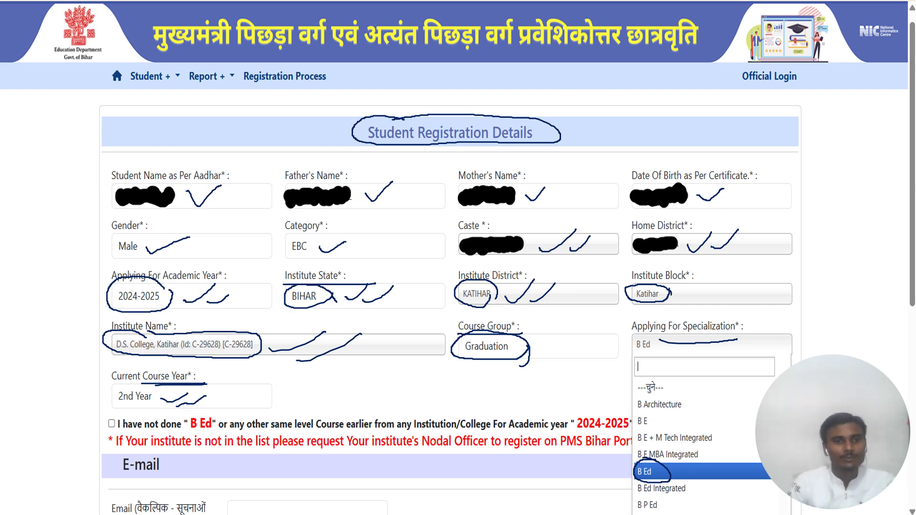
{"action": "left_click_drag", "start_coordinate": [102, 423], "coordinate": [144, 419]}
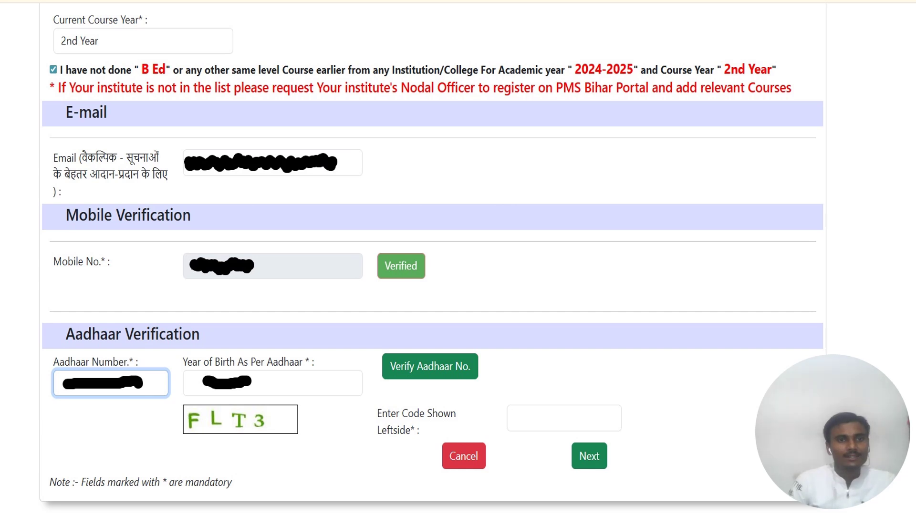
{"action": "left_click_drag", "start_coordinate": [88, 166], "coordinate": [150, 167]}
{"action": "left_click_drag", "start_coordinate": [71, 186], "coordinate": [146, 184]}
{"action": "mouse_move", "coordinate": [219, 184]}
{"action": "left_mouse_down"}
{"action": "mouse_move", "coordinate": [252, 190]}
{"action": "mouse_move", "coordinate": [285, 164]}
{"action": "left_mouse_up"}
{"action": "left_click_drag", "start_coordinate": [271, 198], "coordinate": [319, 173]}
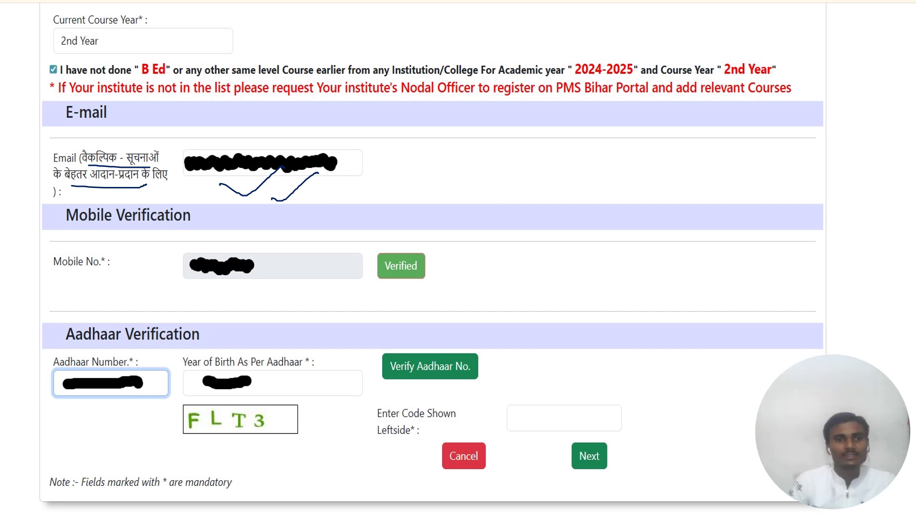
{"action": "left_click_drag", "start_coordinate": [209, 285], "coordinate": [271, 266]}
{"action": "mouse_move", "coordinate": [249, 295]}
{"action": "left_mouse_down"}
{"action": "mouse_move", "coordinate": [304, 269]}
{"action": "mouse_move", "coordinate": [304, 335]}
{"action": "mouse_move", "coordinate": [317, 332]}
{"action": "left_mouse_up"}
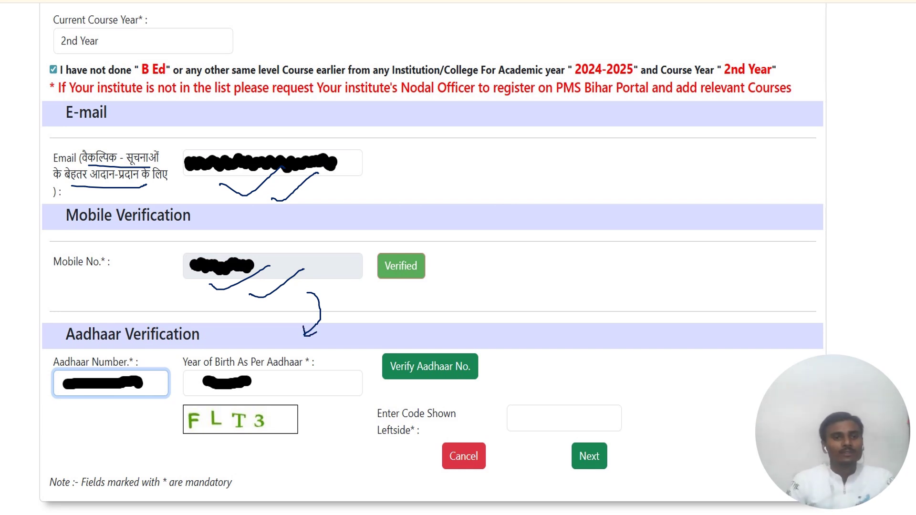
Step: Annotate the Aadhaar Verification section with ink marks at the Aadhaar number, year of birth, Verify Aadhaar No., captcha code entry and Next
{"action": "left_click_drag", "start_coordinate": [78, 403], "coordinate": [138, 389]}
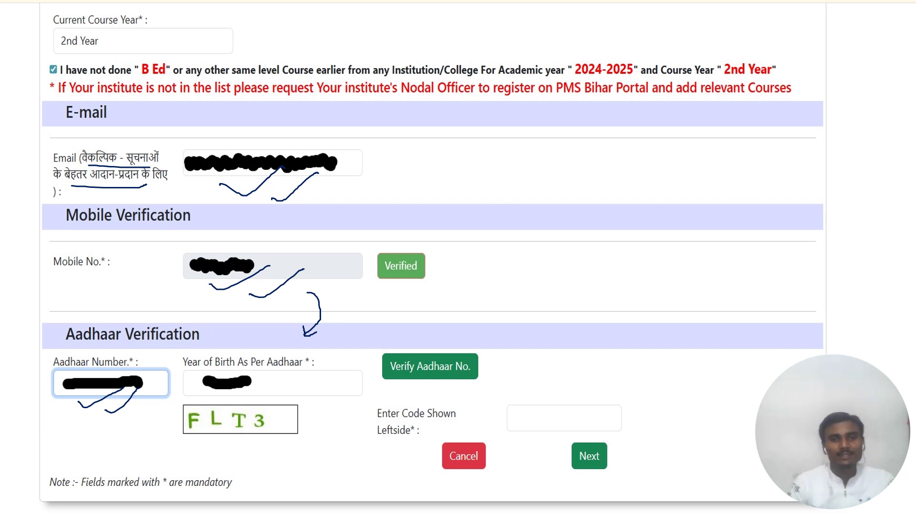
{"action": "left_click_drag", "start_coordinate": [272, 383], "coordinate": [312, 383]}
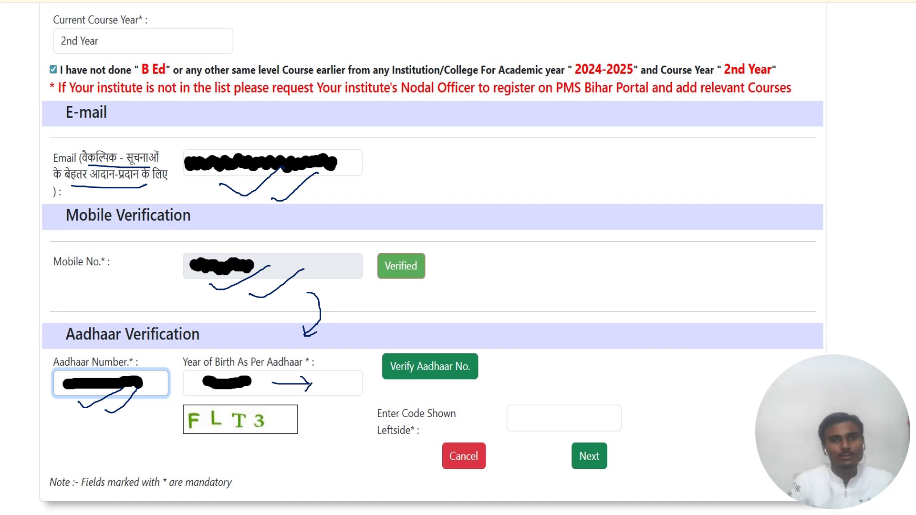
{"action": "left_click_drag", "start_coordinate": [372, 382], "coordinate": [418, 369]}
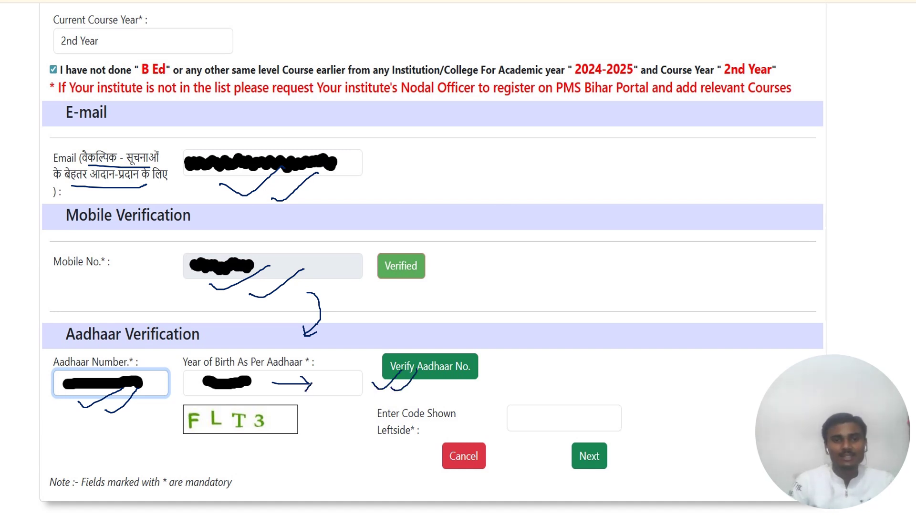
{"action": "left_click_drag", "start_coordinate": [306, 431], "coordinate": [496, 424]}
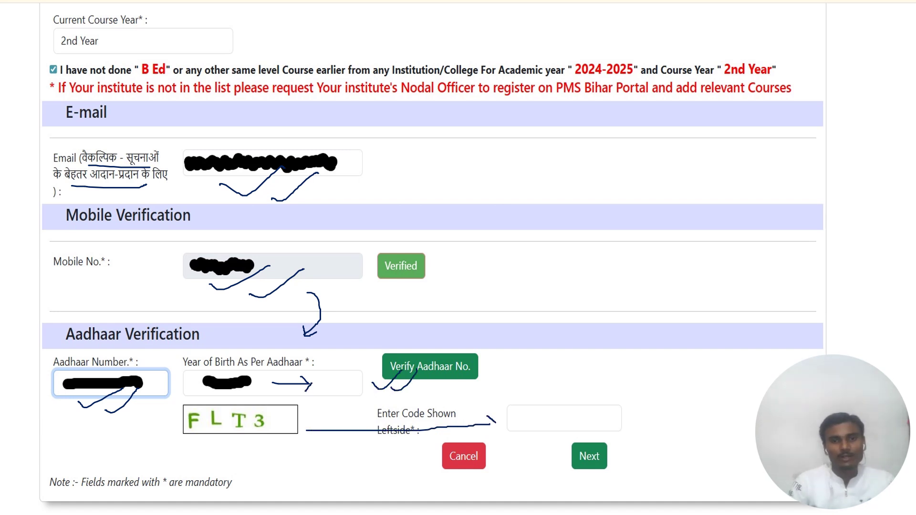
{"action": "mouse_move", "coordinate": [601, 441]}
{"action": "left_mouse_down"}
{"action": "mouse_move", "coordinate": [577, 459]}
{"action": "mouse_move", "coordinate": [599, 448]}
{"action": "left_mouse_up"}
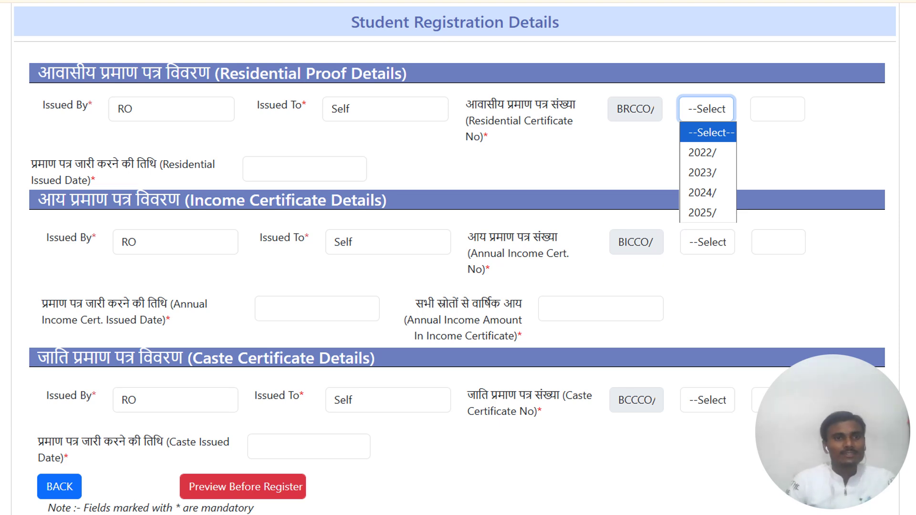
Step: On the Student Registration Details slide, tick the Residential Proof Details heading and circle its RO and Self values
{"action": "mouse_move", "coordinate": [26, 93]}
{"action": "left_mouse_down"}
{"action": "mouse_move", "coordinate": [45, 98]}
{"action": "mouse_move", "coordinate": [101, 69]}
{"action": "left_mouse_up"}
{"action": "mouse_move", "coordinate": [54, 97]}
{"action": "left_mouse_down"}
{"action": "mouse_move", "coordinate": [95, 95]}
{"action": "mouse_move", "coordinate": [112, 80]}
{"action": "left_mouse_up"}
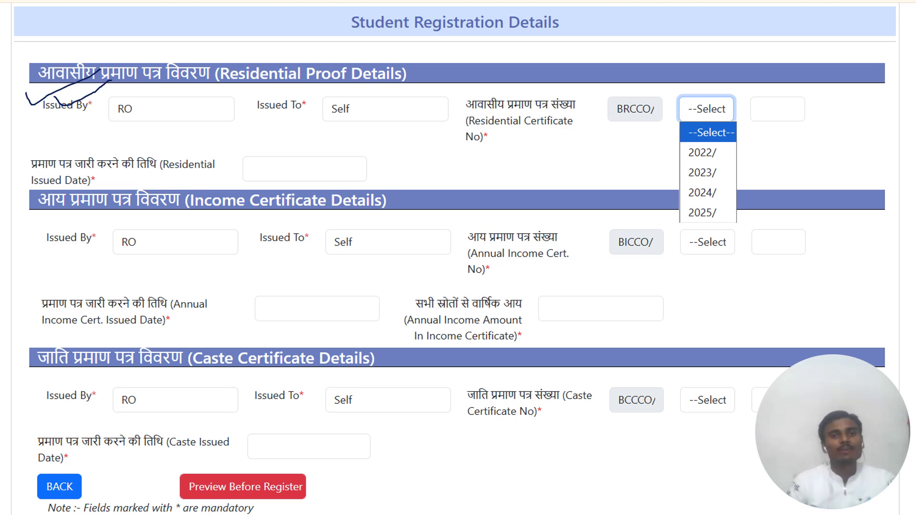
{"action": "mouse_move", "coordinate": [174, 111]}
{"action": "left_mouse_down"}
{"action": "mouse_move", "coordinate": [119, 93]}
{"action": "mouse_move", "coordinate": [168, 134]}
{"action": "mouse_move", "coordinate": [182, 103]}
{"action": "left_mouse_up"}
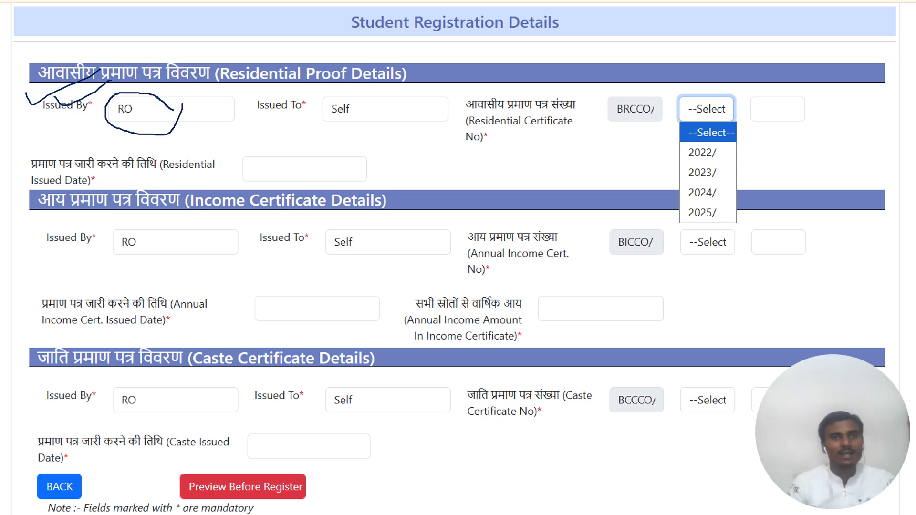
{"action": "mouse_move", "coordinate": [330, 94]}
{"action": "left_mouse_down"}
{"action": "mouse_move", "coordinate": [352, 132]}
{"action": "mouse_move", "coordinate": [346, 97]}
{"action": "left_mouse_up"}
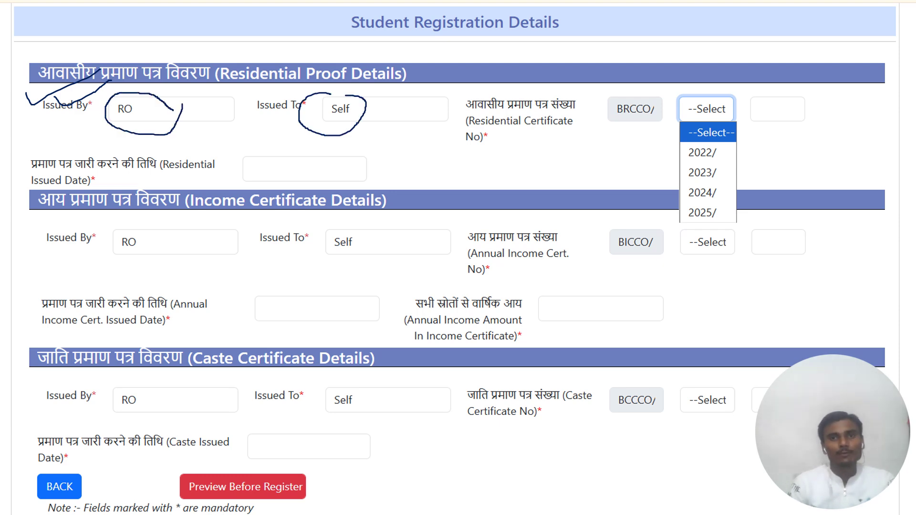
Step: Mark the residential certificate number's label, BRCCO/ prefix, year options 2022 to 2025 and number box, plus the issued date field
{"action": "left_click_drag", "start_coordinate": [493, 115], "coordinate": [561, 111]}
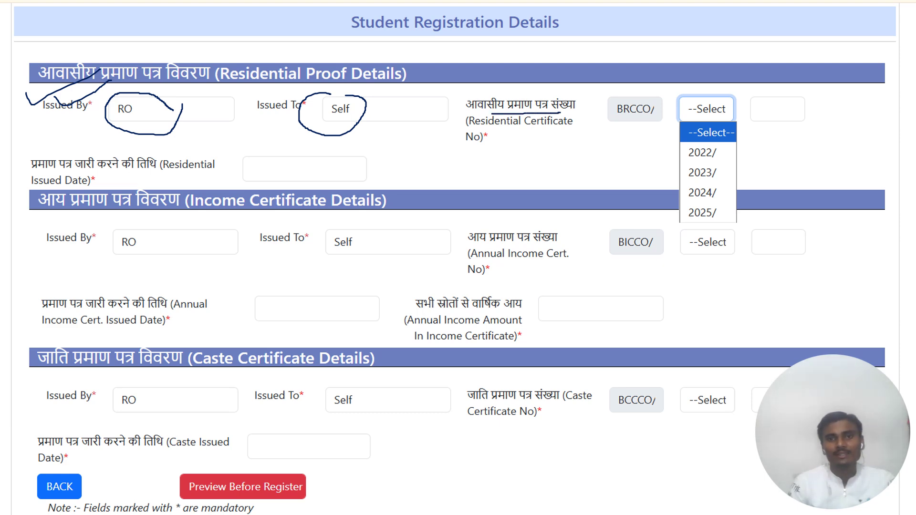
{"action": "left_click_drag", "start_coordinate": [617, 120], "coordinate": [657, 117]}
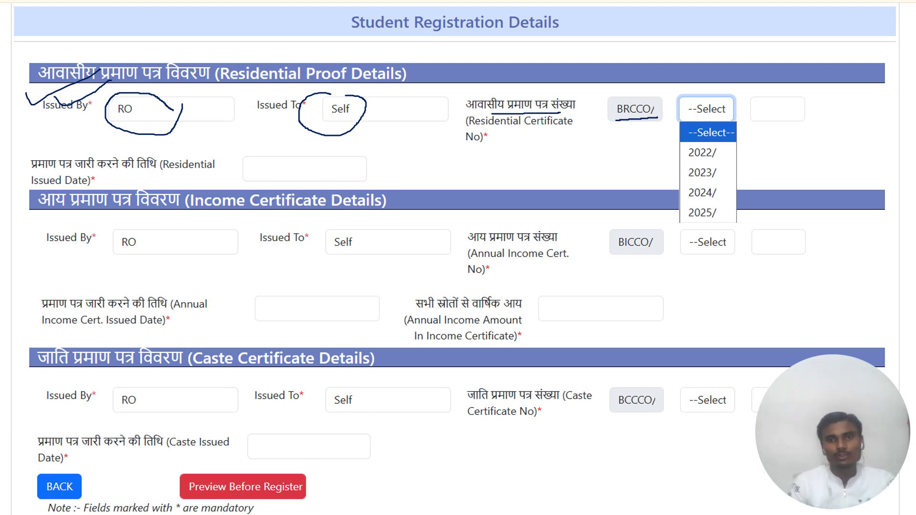
{"action": "mouse_move", "coordinate": [723, 98]}
{"action": "left_mouse_down"}
{"action": "mouse_move", "coordinate": [688, 115]}
{"action": "mouse_move", "coordinate": [727, 100]}
{"action": "left_mouse_up"}
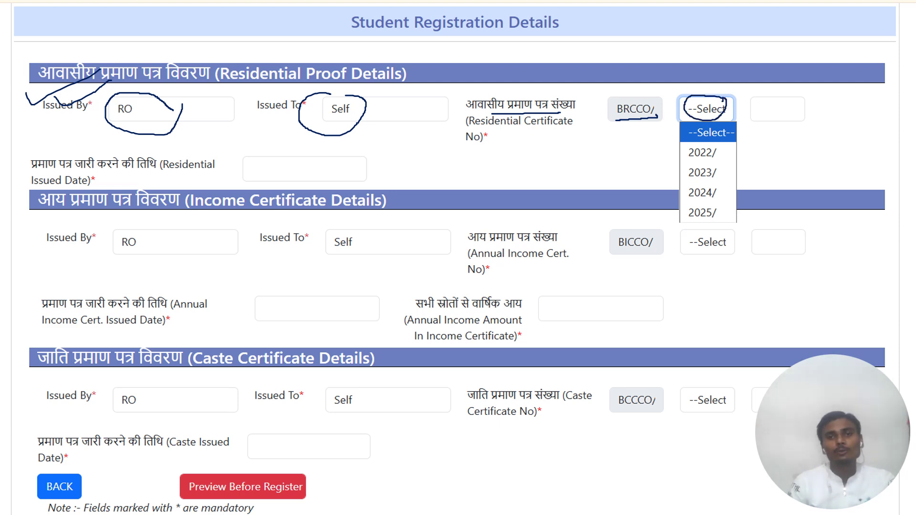
{"action": "mouse_move", "coordinate": [721, 152]}
{"action": "left_mouse_down"}
{"action": "mouse_move", "coordinate": [740, 142]}
{"action": "mouse_move", "coordinate": [743, 160]}
{"action": "left_mouse_up"}
{"action": "mouse_move", "coordinate": [721, 192]}
{"action": "left_mouse_down"}
{"action": "mouse_move", "coordinate": [736, 185]}
{"action": "mouse_move", "coordinate": [731, 205]}
{"action": "left_mouse_up"}
{"action": "left_click_drag", "start_coordinate": [756, 115], "coordinate": [772, 114]}
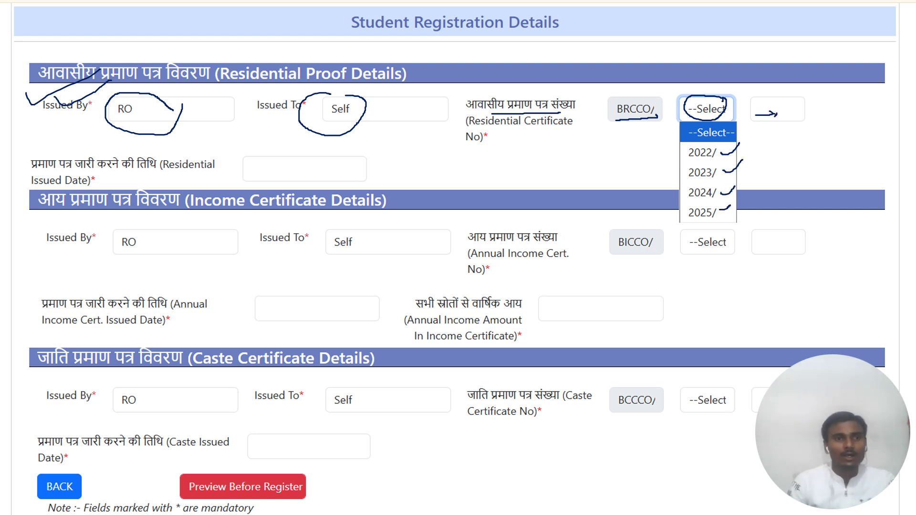
{"action": "left_click_drag", "start_coordinate": [61, 172], "coordinate": [152, 170]}
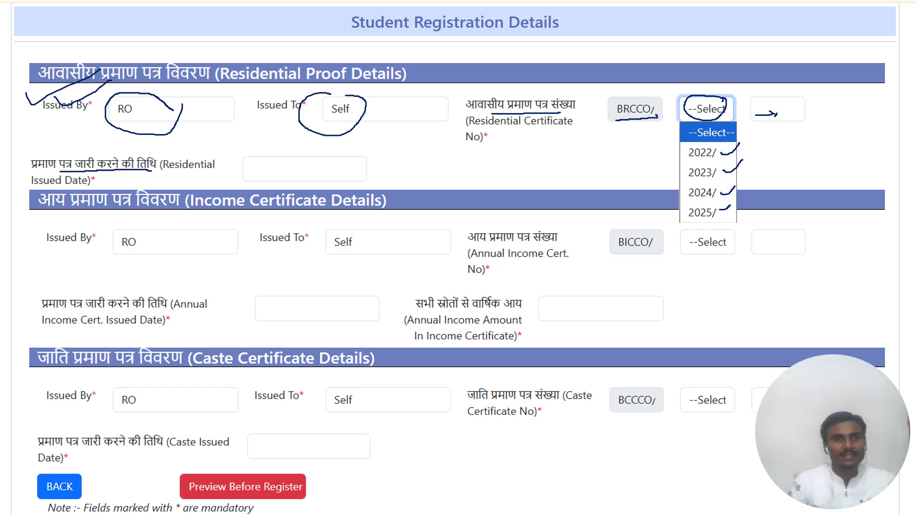
{"action": "left_click_drag", "start_coordinate": [265, 168], "coordinate": [328, 158]}
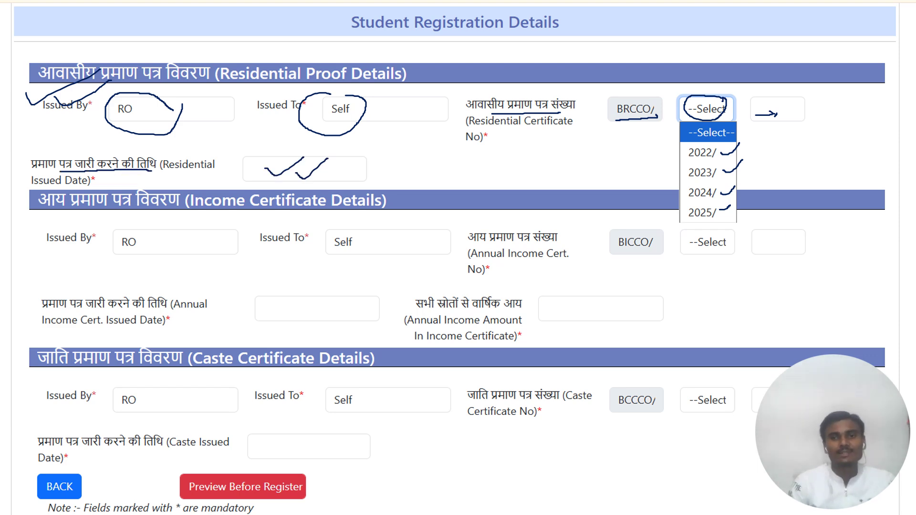
Step: Tick the Income Certificate Details heading and mark its RO, Self, BICCO/ prefix, year selector and certificate number box
{"action": "left_click_drag", "start_coordinate": [35, 214], "coordinate": [140, 196]}
{"action": "mouse_move", "coordinate": [147, 233]}
{"action": "left_mouse_down"}
{"action": "mouse_move", "coordinate": [121, 252]}
{"action": "mouse_move", "coordinate": [163, 236]}
{"action": "left_mouse_up"}
{"action": "mouse_move", "coordinate": [354, 228]}
{"action": "left_mouse_down"}
{"action": "mouse_move", "coordinate": [333, 225]}
{"action": "mouse_move", "coordinate": [367, 246]}
{"action": "mouse_move", "coordinate": [356, 230]}
{"action": "left_mouse_up"}
{"action": "left_click_drag", "start_coordinate": [612, 253], "coordinate": [659, 250]}
{"action": "mouse_move", "coordinate": [723, 232]}
{"action": "left_mouse_down"}
{"action": "mouse_move", "coordinate": [687, 237]}
{"action": "mouse_move", "coordinate": [781, 239]}
{"action": "mouse_move", "coordinate": [774, 252]}
{"action": "left_mouse_up"}
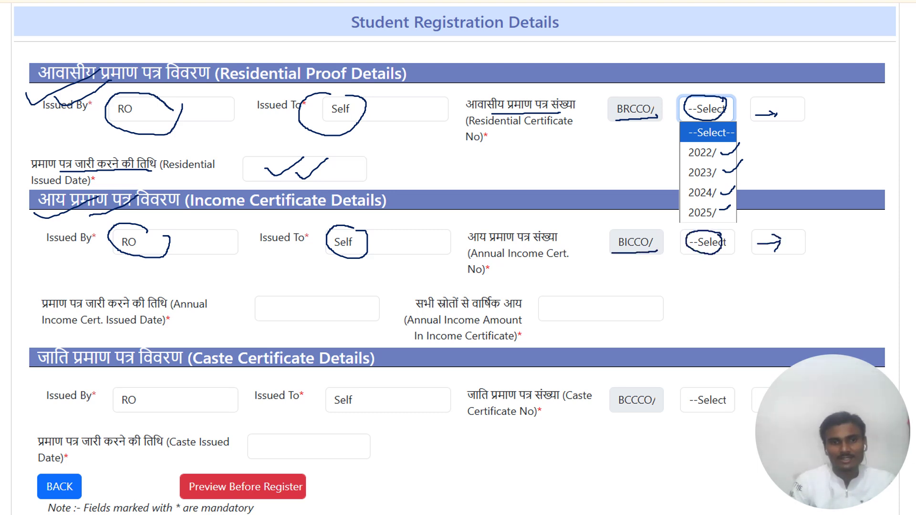
Step: Underline the income certificate's issued date and annual income amount labels and tick both entry fields
{"action": "left_click_drag", "start_coordinate": [68, 316], "coordinate": [168, 314]}
{"action": "mouse_move", "coordinate": [272, 311]}
{"action": "left_mouse_down"}
{"action": "mouse_move", "coordinate": [311, 296]}
{"action": "mouse_move", "coordinate": [350, 304]}
{"action": "left_mouse_up"}
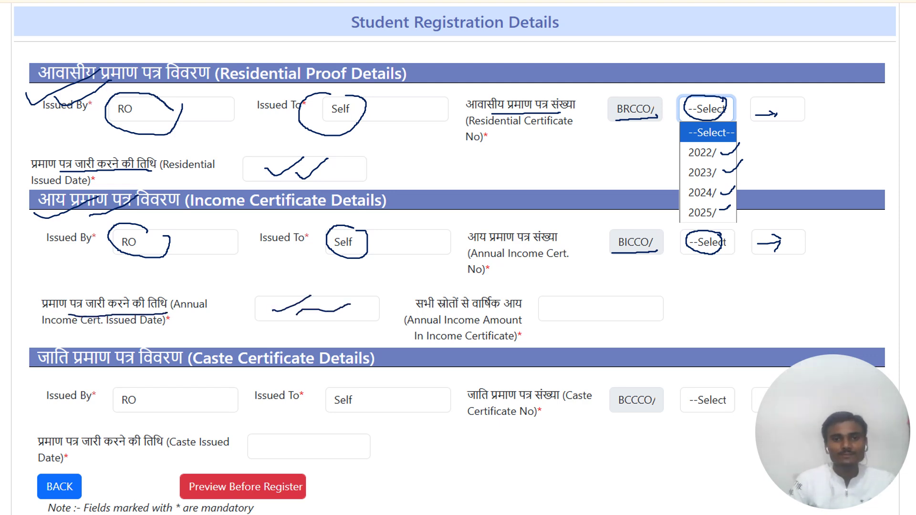
{"action": "left_click_drag", "start_coordinate": [424, 313], "coordinate": [516, 311]}
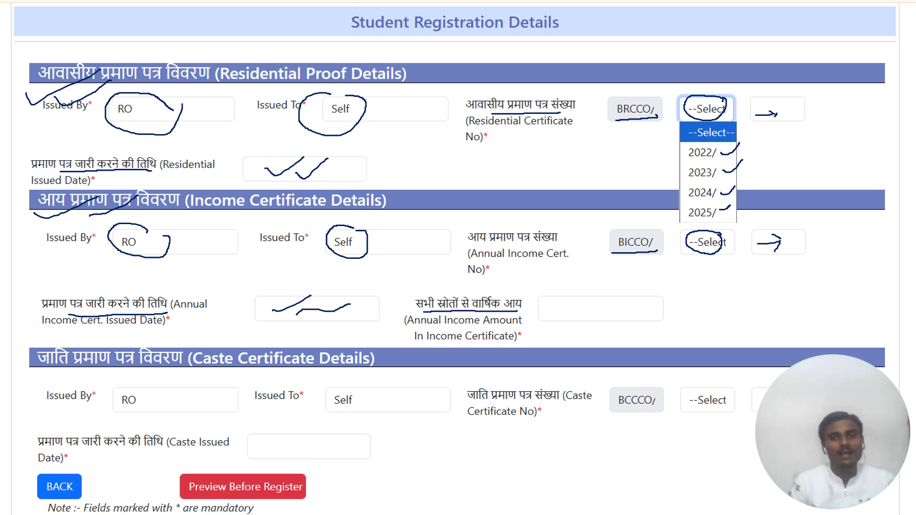
{"action": "left_click_drag", "start_coordinate": [566, 310], "coordinate": [609, 292]}
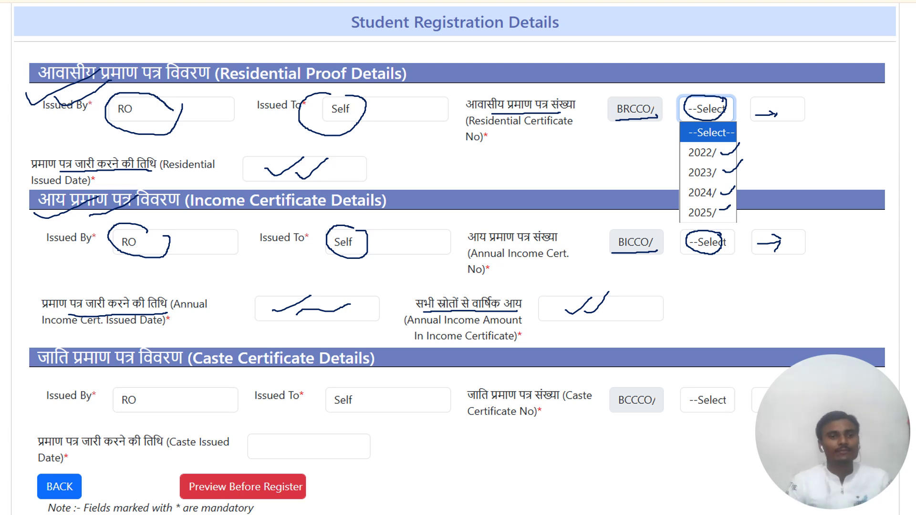
Step: Tick the Caste Certificate Details heading and mark its RO, Self, BCCCO/ prefix, year selector and certificate number box
{"action": "mouse_move", "coordinate": [52, 365]}
{"action": "left_mouse_down"}
{"action": "mouse_move", "coordinate": [91, 351]}
{"action": "mouse_move", "coordinate": [108, 365]}
{"action": "mouse_move", "coordinate": [123, 354]}
{"action": "mouse_move", "coordinate": [148, 410]}
{"action": "mouse_move", "coordinate": [158, 392]}
{"action": "left_mouse_up"}
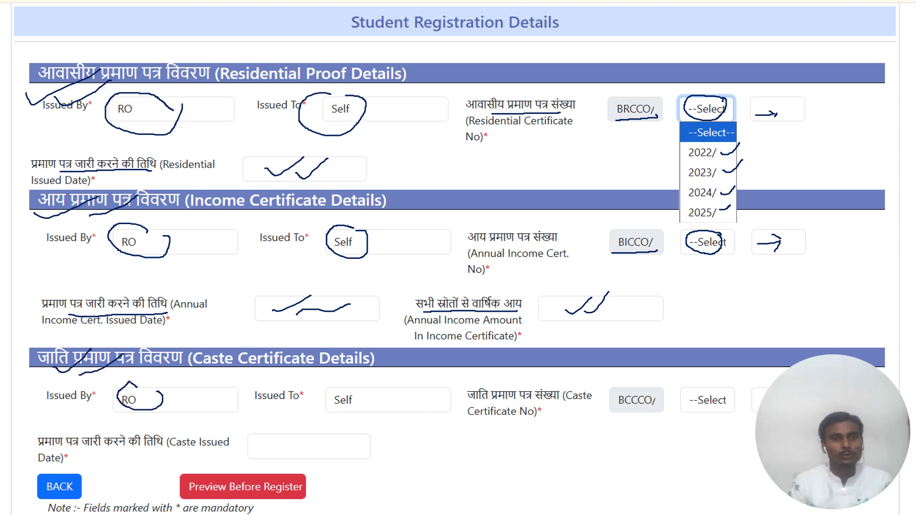
{"action": "mouse_move", "coordinate": [364, 390]}
{"action": "left_mouse_down"}
{"action": "mouse_move", "coordinate": [346, 408]}
{"action": "mouse_move", "coordinate": [358, 393]}
{"action": "left_mouse_up"}
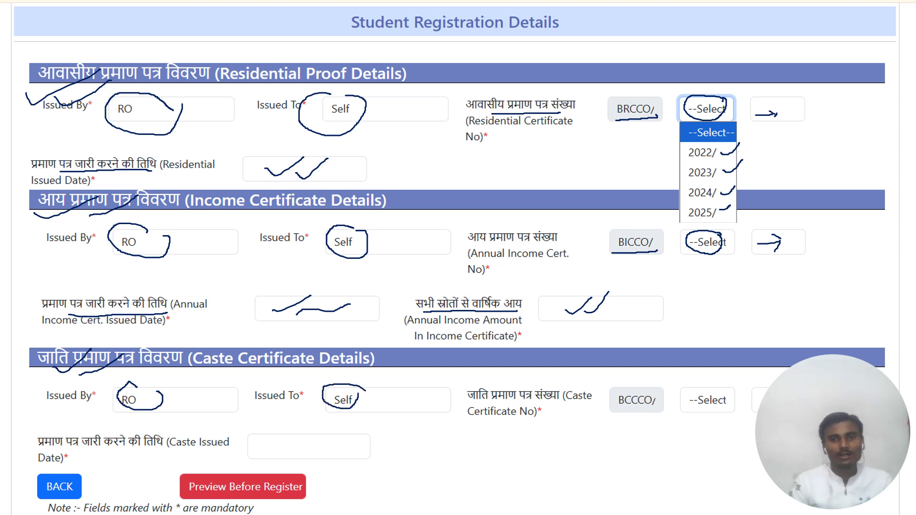
{"action": "left_click_drag", "start_coordinate": [618, 411], "coordinate": [662, 409]}
{"action": "mouse_move", "coordinate": [734, 394]}
{"action": "left_mouse_down"}
{"action": "mouse_move", "coordinate": [687, 406]}
{"action": "mouse_move", "coordinate": [761, 394]}
{"action": "mouse_move", "coordinate": [757, 406]}
{"action": "left_mouse_up"}
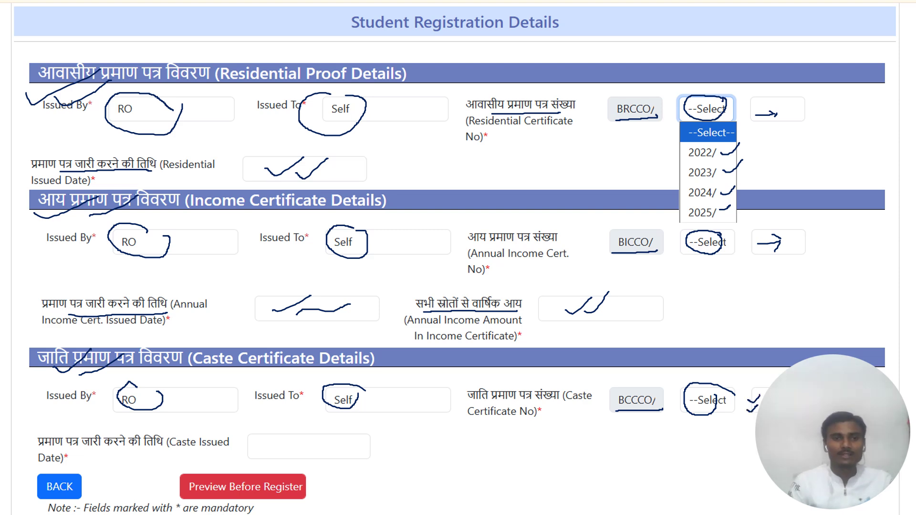
Step: Underline the caste certificate's issued date label, tick its field and mark Preview Before Register
{"action": "left_click_drag", "start_coordinate": [75, 450], "coordinate": [146, 448]}
{"action": "mouse_move", "coordinate": [262, 445]}
{"action": "left_mouse_down"}
{"action": "mouse_move", "coordinate": [303, 438]}
{"action": "mouse_move", "coordinate": [361, 447]}
{"action": "left_mouse_up"}
{"action": "mouse_move", "coordinate": [255, 481]}
{"action": "left_mouse_down"}
{"action": "mouse_move", "coordinate": [196, 473]}
{"action": "mouse_move", "coordinate": [231, 510]}
{"action": "mouse_move", "coordinate": [313, 483]}
{"action": "mouse_move", "coordinate": [260, 477]}
{"action": "left_mouse_up"}
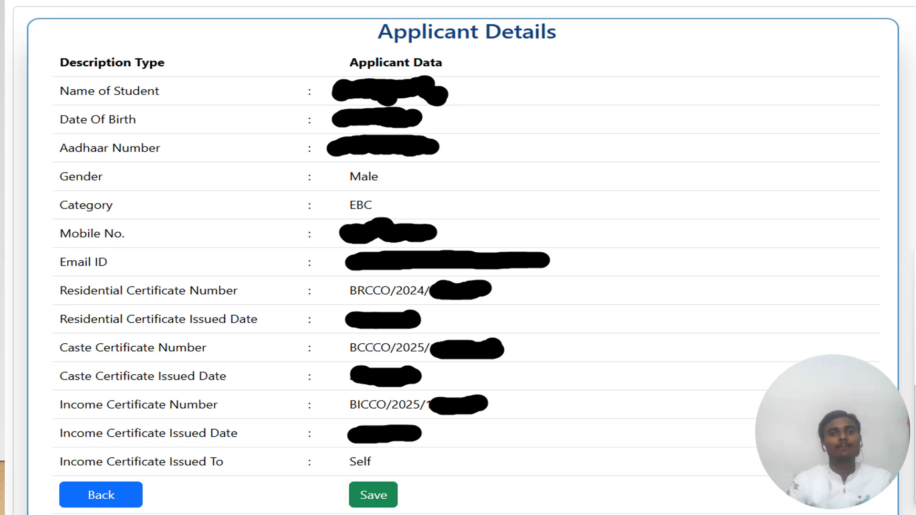
Step: On the Applicant Details slide, circle the heading, tick the rows down to Category, line the rows from Mobile No. onward and mark Save
{"action": "mouse_move", "coordinate": [426, 14]}
{"action": "left_mouse_down"}
{"action": "mouse_move", "coordinate": [381, 9]}
{"action": "mouse_move", "coordinate": [409, 40]}
{"action": "mouse_move", "coordinate": [562, 30]}
{"action": "mouse_move", "coordinate": [478, 11]}
{"action": "mouse_move", "coordinate": [428, 13]}
{"action": "left_mouse_up"}
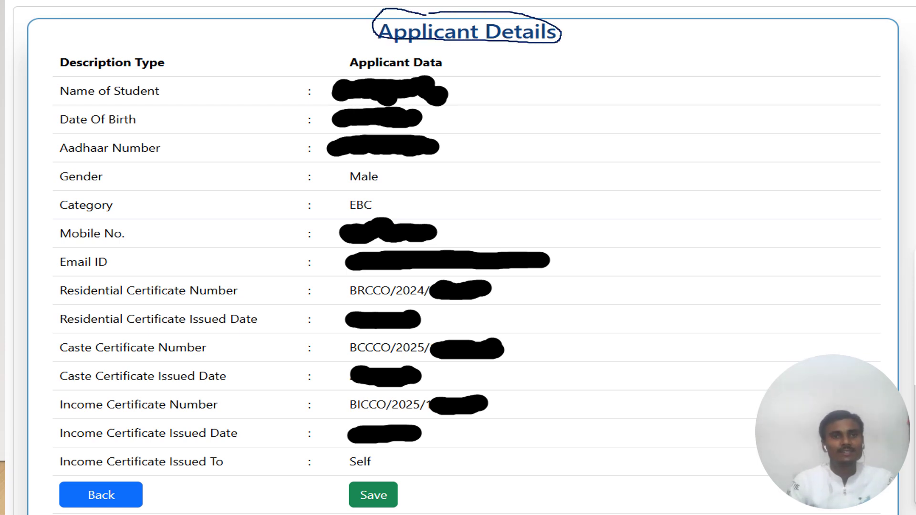
{"action": "left_click_drag", "start_coordinate": [240, 92], "coordinate": [283, 75]}
{"action": "left_click_drag", "start_coordinate": [234, 111], "coordinate": [304, 98]}
{"action": "left_click_drag", "start_coordinate": [225, 153], "coordinate": [282, 140]}
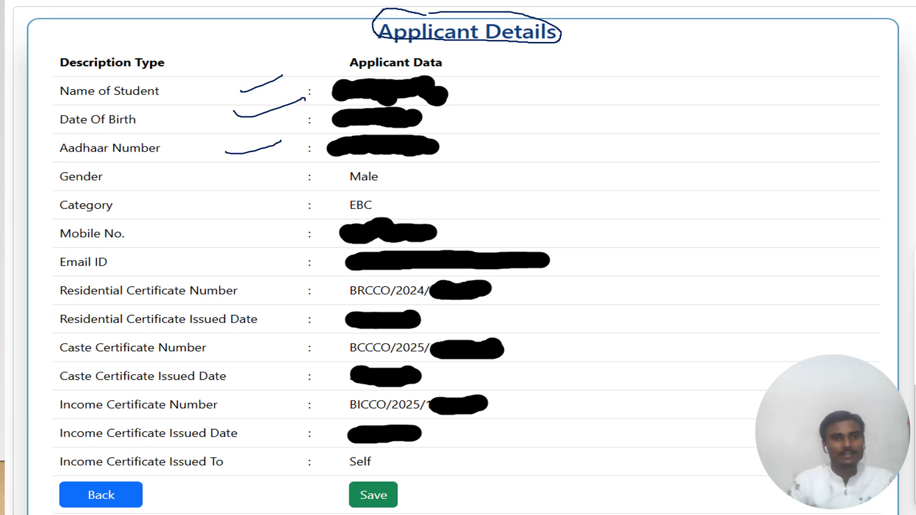
{"action": "left_click_drag", "start_coordinate": [227, 176], "coordinate": [278, 161]}
{"action": "left_click_drag", "start_coordinate": [230, 200], "coordinate": [269, 197]}
{"action": "left_click_drag", "start_coordinate": [290, 228], "coordinate": [300, 445]}
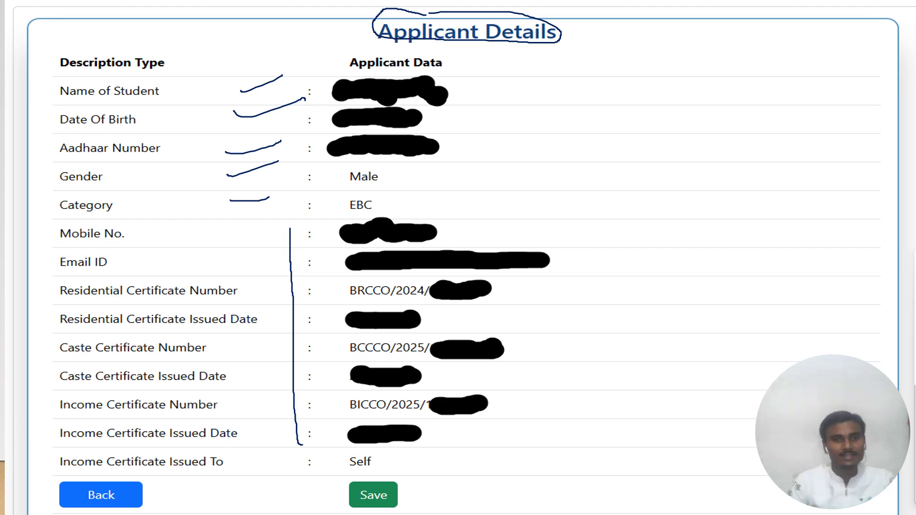
{"action": "mouse_move", "coordinate": [397, 473]}
{"action": "left_mouse_down"}
{"action": "mouse_move", "coordinate": [329, 470]}
{"action": "mouse_move", "coordinate": [317, 514]}
{"action": "mouse_move", "coordinate": [404, 482]}
{"action": "mouse_move", "coordinate": [386, 470]}
{"action": "left_mouse_up"}
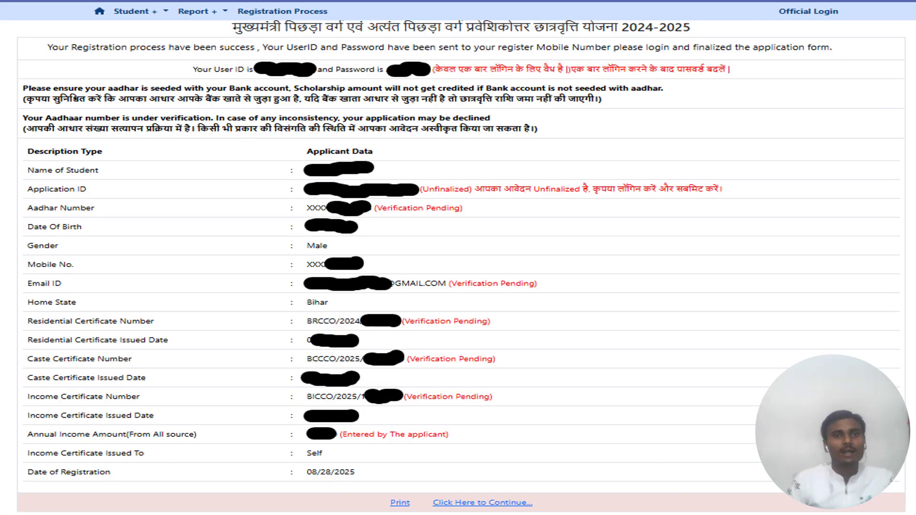
Step: On the registration success slide, circle the success message, tick the User ID and password, and underline the one-time login note
{"action": "mouse_move", "coordinate": [104, 33]}
{"action": "left_mouse_down"}
{"action": "mouse_move", "coordinate": [85, 30]}
{"action": "mouse_move", "coordinate": [43, 62]}
{"action": "mouse_move", "coordinate": [644, 52]}
{"action": "mouse_move", "coordinate": [540, 40]}
{"action": "mouse_move", "coordinate": [96, 33]}
{"action": "left_mouse_up"}
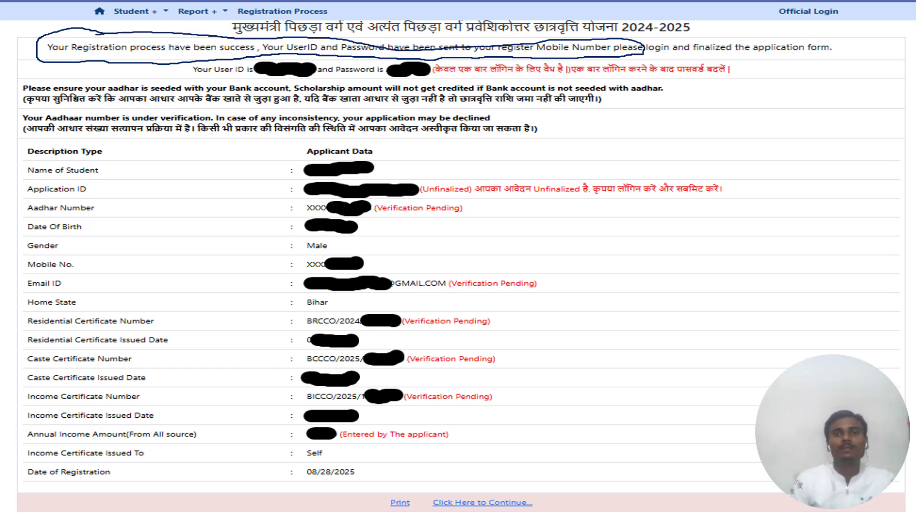
{"action": "left_click_drag", "start_coordinate": [295, 52], "coordinate": [254, 81]}
{"action": "left_click_drag", "start_coordinate": [312, 58], "coordinate": [285, 84]}
{"action": "mouse_move", "coordinate": [415, 63]}
{"action": "left_mouse_down"}
{"action": "mouse_move", "coordinate": [388, 88]}
{"action": "mouse_move", "coordinate": [556, 72]}
{"action": "left_mouse_up"}
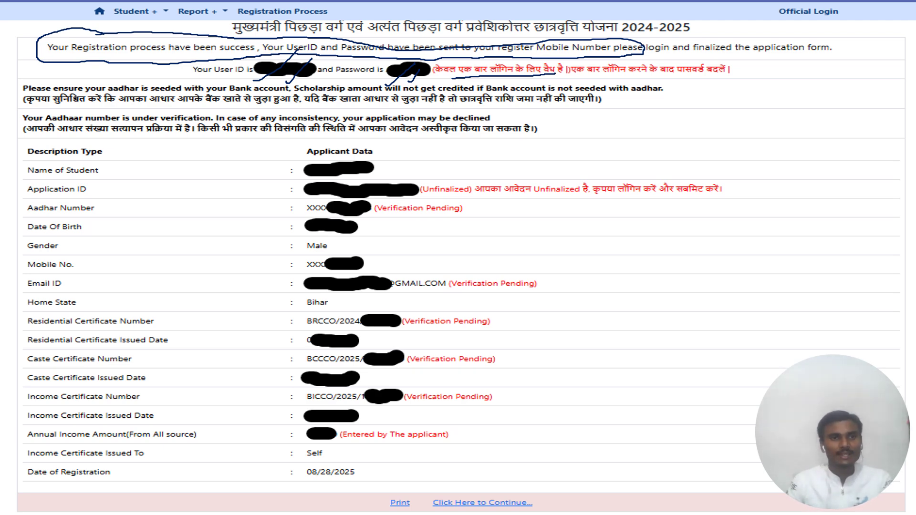
Step: Tick the student name and Aadhaar number rows and draw a downward arrow along the rows from Gender to Income Certificate Issued To
{"action": "left_click_drag", "start_coordinate": [155, 180], "coordinate": [238, 158]}
{"action": "left_click_drag", "start_coordinate": [205, 219], "coordinate": [285, 196]}
{"action": "mouse_move", "coordinate": [267, 246]}
{"action": "left_mouse_down"}
{"action": "mouse_move", "coordinate": [252, 461]}
{"action": "mouse_move", "coordinate": [263, 451]}
{"action": "left_mouse_up"}
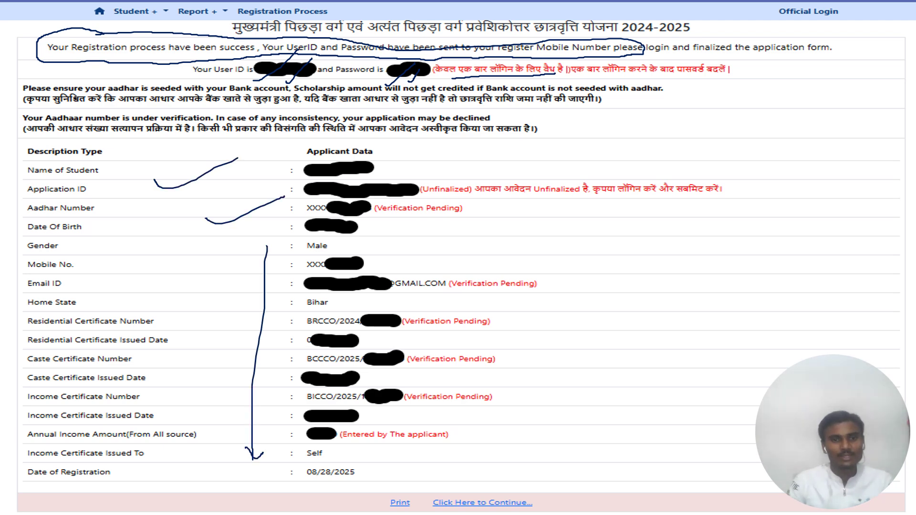
Step: Circle the Print link and mark the Click Here to Continue link beneath the registration details
{"action": "mouse_move", "coordinate": [419, 501]}
{"action": "left_mouse_down"}
{"action": "mouse_move", "coordinate": [375, 488]}
{"action": "mouse_move", "coordinate": [377, 514]}
{"action": "mouse_move", "coordinate": [404, 513]}
{"action": "left_mouse_up"}
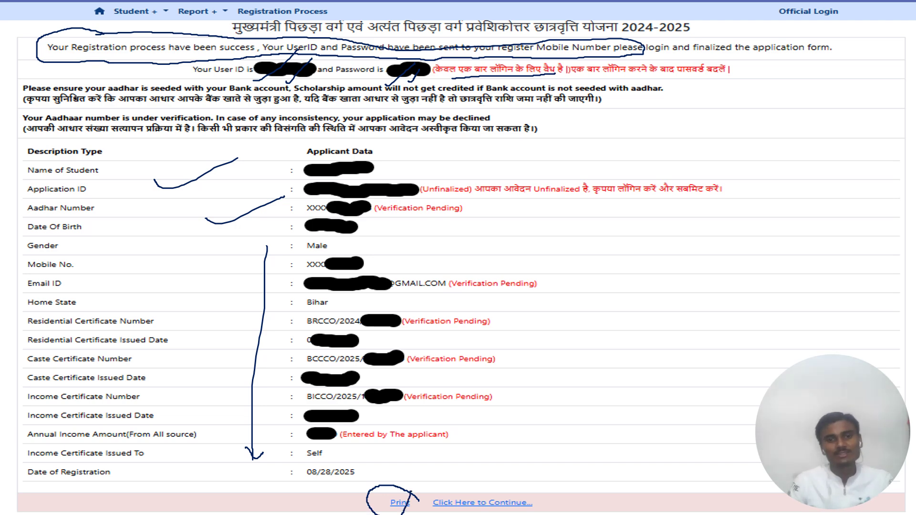
{"action": "mouse_move", "coordinate": [483, 495]}
{"action": "left_mouse_down"}
{"action": "mouse_move", "coordinate": [447, 488]}
{"action": "mouse_move", "coordinate": [425, 502]}
{"action": "mouse_move", "coordinate": [511, 513]}
{"action": "mouse_move", "coordinate": [534, 497]}
{"action": "mouse_move", "coordinate": [469, 494]}
{"action": "left_mouse_up"}
{"action": "mouse_move", "coordinate": [514, 483]}
{"action": "left_mouse_down"}
{"action": "mouse_move", "coordinate": [462, 506]}
{"action": "mouse_move", "coordinate": [577, 464]}
{"action": "left_mouse_up"}
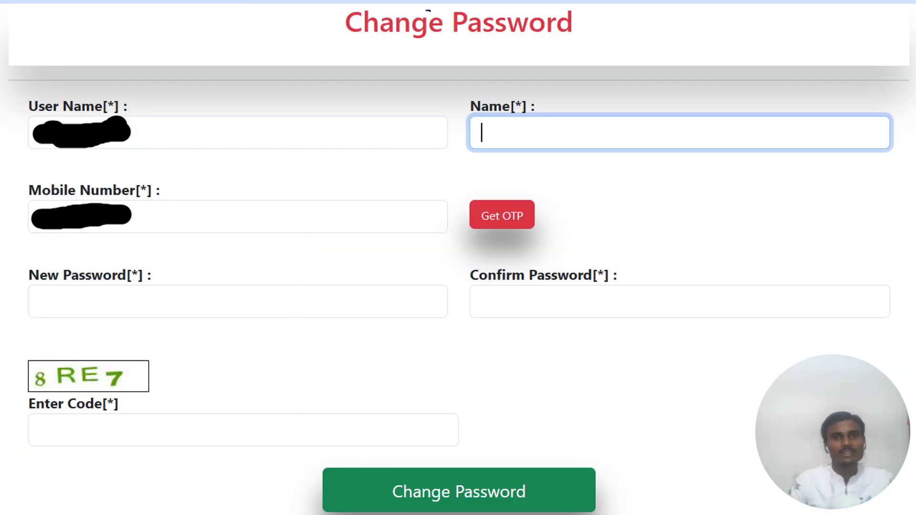
Step: On the blank Change Password slide, circle the title, add arrows at User Name, Name and Mobile Number, and mark Get OTP
{"action": "mouse_move", "coordinate": [428, 10]}
{"action": "left_mouse_down"}
{"action": "mouse_move", "coordinate": [332, 22]}
{"action": "mouse_move", "coordinate": [549, 53]}
{"action": "mouse_move", "coordinate": [553, 8]}
{"action": "mouse_move", "coordinate": [432, 5]}
{"action": "left_mouse_up"}
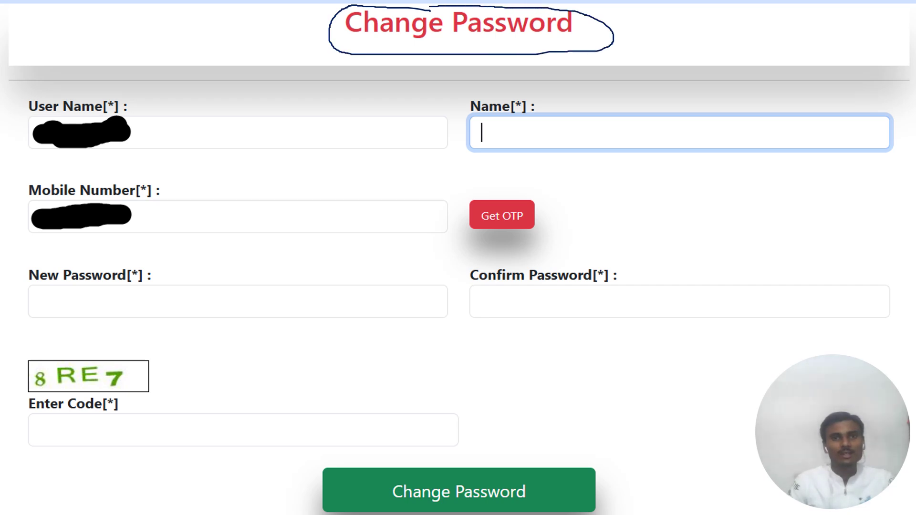
{"action": "mouse_move", "coordinate": [160, 135]}
{"action": "left_mouse_down"}
{"action": "mouse_move", "coordinate": [223, 134]}
{"action": "mouse_move", "coordinate": [216, 144]}
{"action": "left_mouse_up"}
{"action": "mouse_move", "coordinate": [500, 133]}
{"action": "left_mouse_down"}
{"action": "mouse_move", "coordinate": [547, 128]}
{"action": "mouse_move", "coordinate": [540, 141]}
{"action": "left_mouse_up"}
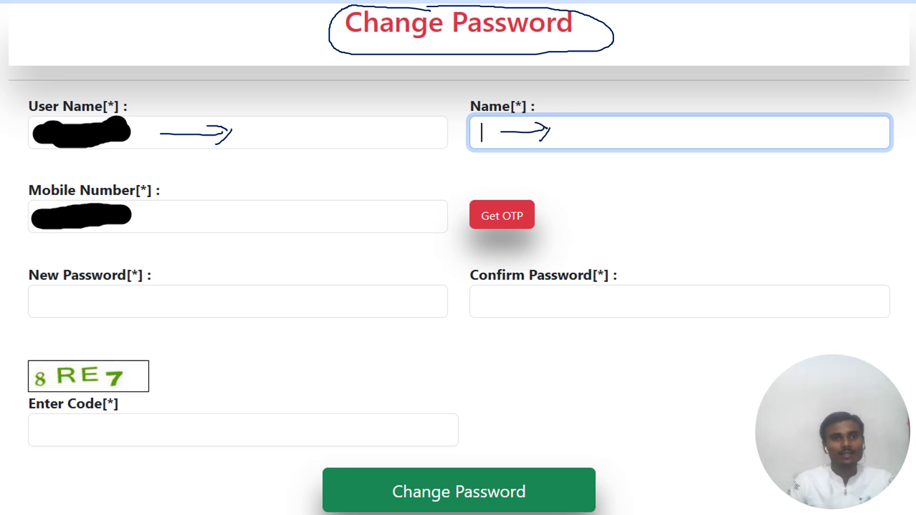
{"action": "left_click_drag", "start_coordinate": [160, 227], "coordinate": [224, 230]}
{"action": "mouse_move", "coordinate": [517, 199]}
{"action": "left_mouse_down"}
{"action": "mouse_move", "coordinate": [472, 201]}
{"action": "mouse_move", "coordinate": [523, 207]}
{"action": "left_mouse_up"}
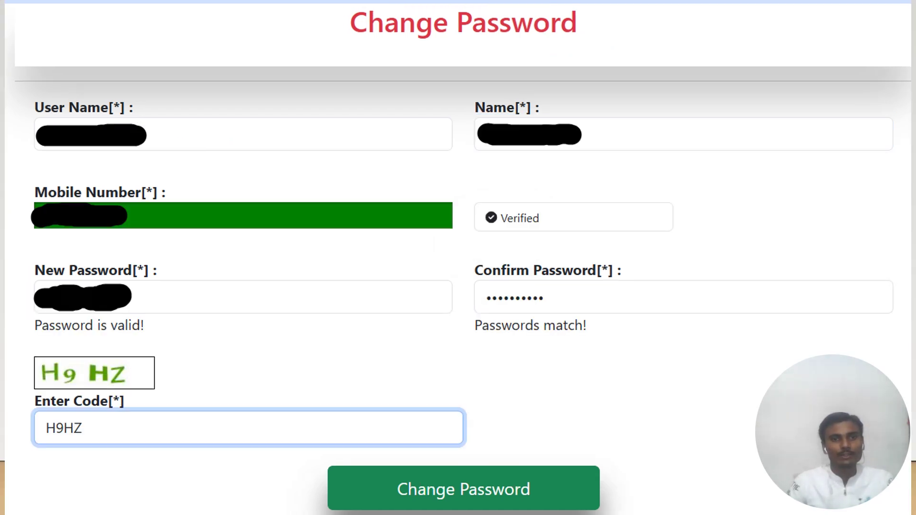
Step: On the filled Change Password slide, tick Mobile Number and New Password, circle Confirm Password, draw an arrow to Enter Code, and mark Change Password
{"action": "mouse_move", "coordinate": [266, 237]}
{"action": "left_mouse_down"}
{"action": "mouse_move", "coordinate": [328, 244]}
{"action": "mouse_move", "coordinate": [393, 207]}
{"action": "left_mouse_up"}
{"action": "left_click_drag", "start_coordinate": [357, 248], "coordinate": [483, 205]}
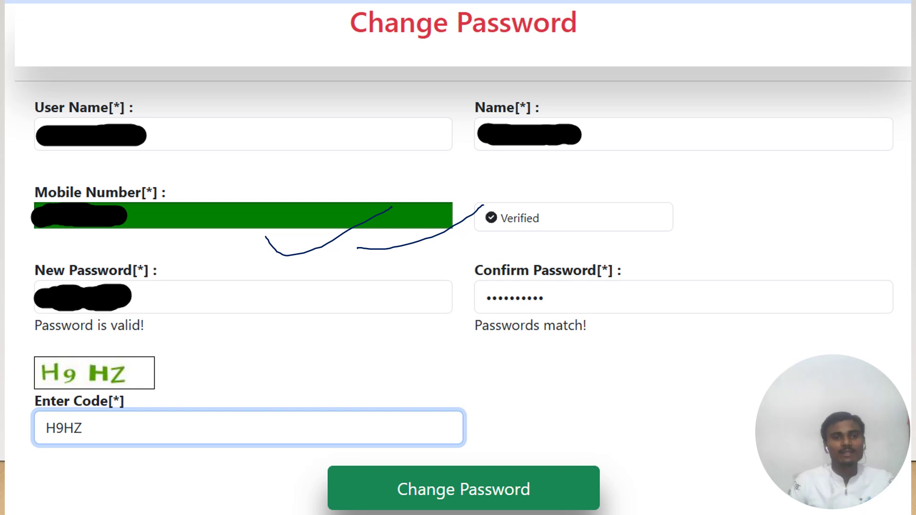
{"action": "left_click_drag", "start_coordinate": [162, 305], "coordinate": [224, 281]}
{"action": "left_click_drag", "start_coordinate": [215, 312], "coordinate": [289, 285]}
{"action": "mouse_move", "coordinate": [602, 292]}
{"action": "left_mouse_down"}
{"action": "mouse_move", "coordinate": [548, 271]}
{"action": "mouse_move", "coordinate": [458, 306]}
{"action": "mouse_move", "coordinate": [583, 292]}
{"action": "mouse_move", "coordinate": [570, 282]}
{"action": "left_mouse_up"}
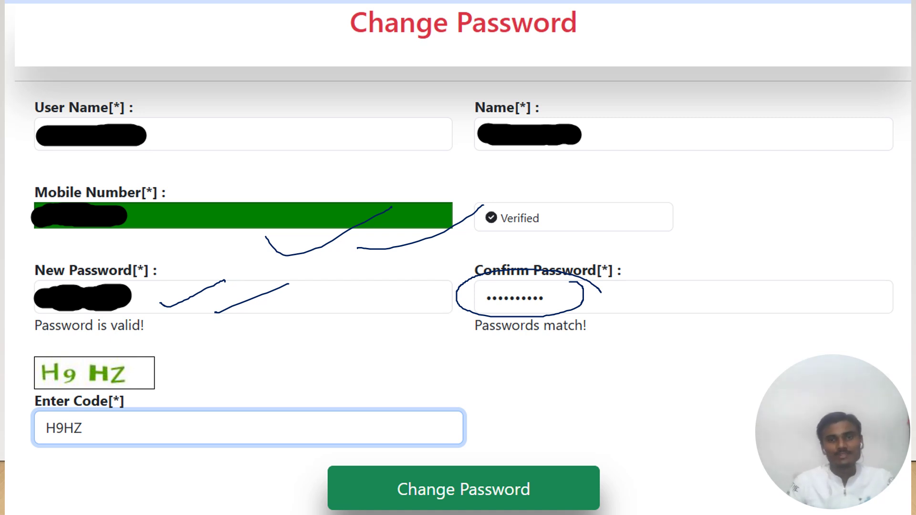
{"action": "mouse_move", "coordinate": [189, 370]}
{"action": "left_mouse_down"}
{"action": "mouse_move", "coordinate": [232, 381]}
{"action": "mouse_move", "coordinate": [211, 422]}
{"action": "mouse_move", "coordinate": [236, 415]}
{"action": "left_mouse_up"}
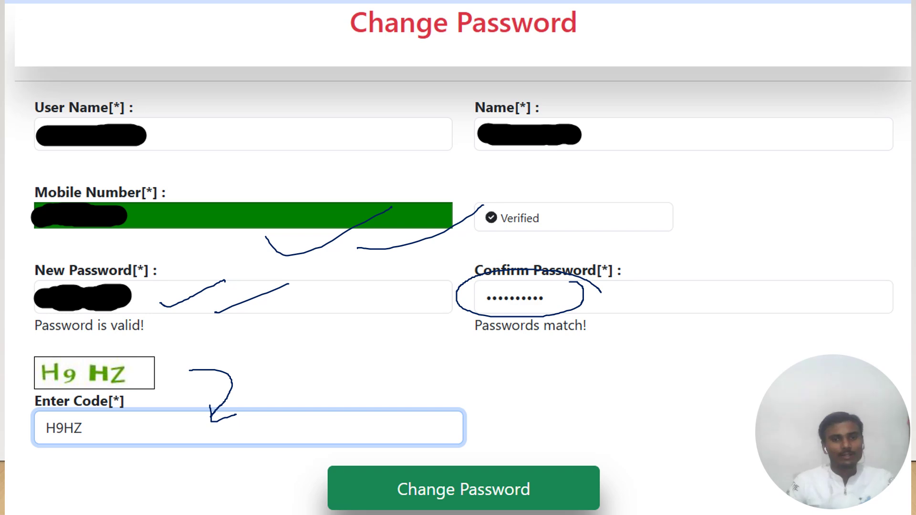
{"action": "mouse_move", "coordinate": [436, 455]}
{"action": "left_mouse_down"}
{"action": "mouse_move", "coordinate": [364, 501]}
{"action": "mouse_move", "coordinate": [540, 482]}
{"action": "mouse_move", "coordinate": [402, 467]}
{"action": "left_mouse_up"}
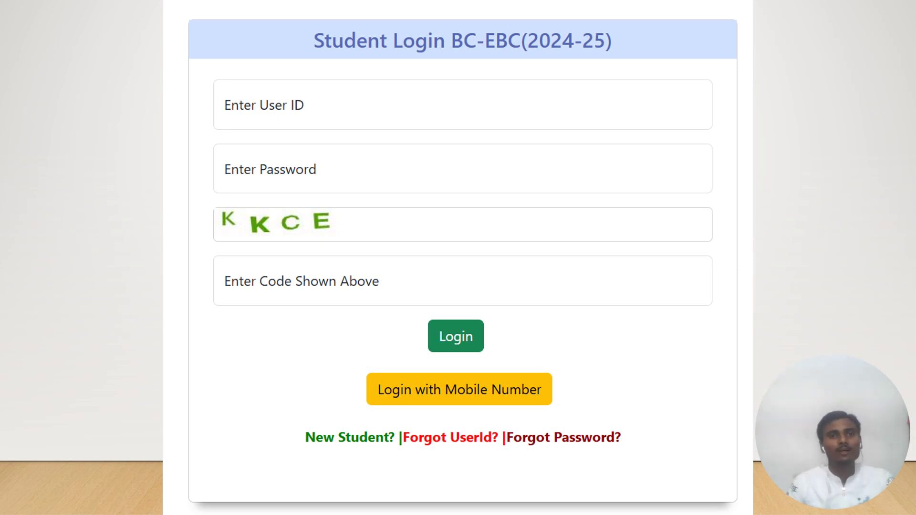
Step: On the Student Login BC-EBC(2024-25) slide, circle the title and Login, tick User ID and Password, and draw an arrow from the captcha to its field
{"action": "mouse_move", "coordinate": [348, 8]}
{"action": "left_mouse_down"}
{"action": "mouse_move", "coordinate": [317, 22]}
{"action": "mouse_move", "coordinate": [365, 67]}
{"action": "mouse_move", "coordinate": [656, 74]}
{"action": "mouse_move", "coordinate": [501, 13]}
{"action": "mouse_move", "coordinate": [350, 10]}
{"action": "left_mouse_up"}
{"action": "left_click_drag", "start_coordinate": [309, 107], "coordinate": [433, 86]}
{"action": "mouse_move", "coordinate": [338, 172]}
{"action": "left_mouse_down"}
{"action": "mouse_move", "coordinate": [386, 153]}
{"action": "mouse_move", "coordinate": [425, 164]}
{"action": "left_mouse_up"}
{"action": "mouse_move", "coordinate": [378, 223]}
{"action": "left_mouse_down"}
{"action": "mouse_move", "coordinate": [425, 264]}
{"action": "mouse_move", "coordinate": [419, 282]}
{"action": "mouse_move", "coordinate": [429, 277]}
{"action": "left_mouse_up"}
{"action": "mouse_move", "coordinate": [484, 326]}
{"action": "left_mouse_down"}
{"action": "mouse_move", "coordinate": [414, 323]}
{"action": "mouse_move", "coordinate": [507, 323]}
{"action": "left_mouse_up"}
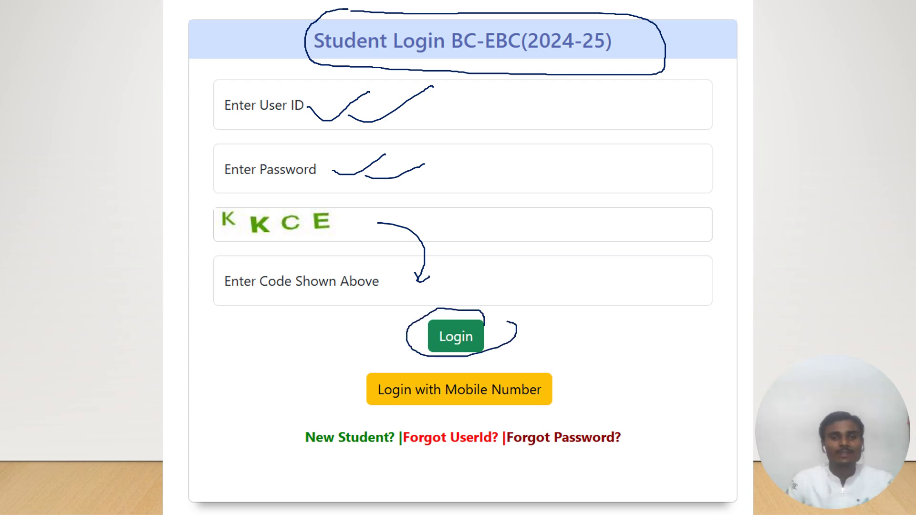
Step: On the Applied Scholarship Details slide, tick the redacted student details, underline the three green links, and mark Update Personal Details
{"action": "key", "text": "Right"}
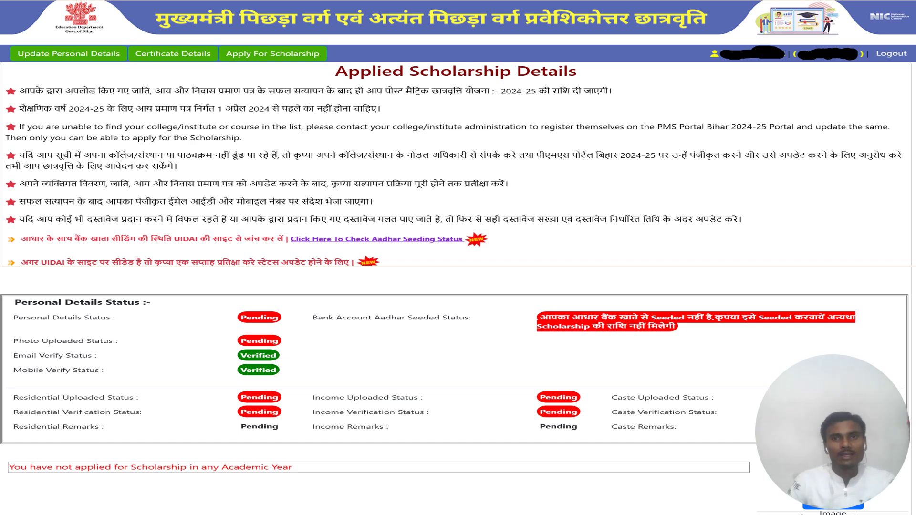
{"action": "mouse_move", "coordinate": [748, 71]}
{"action": "left_mouse_down"}
{"action": "mouse_move", "coordinate": [764, 59]}
{"action": "mouse_move", "coordinate": [768, 74]}
{"action": "mouse_move", "coordinate": [839, 64]}
{"action": "left_mouse_up"}
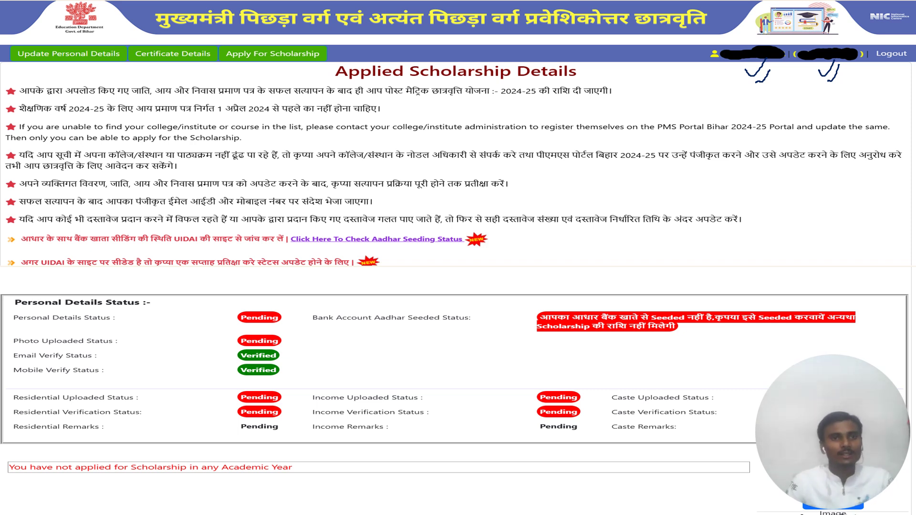
{"action": "left_click_drag", "start_coordinate": [31, 68], "coordinate": [299, 64]}
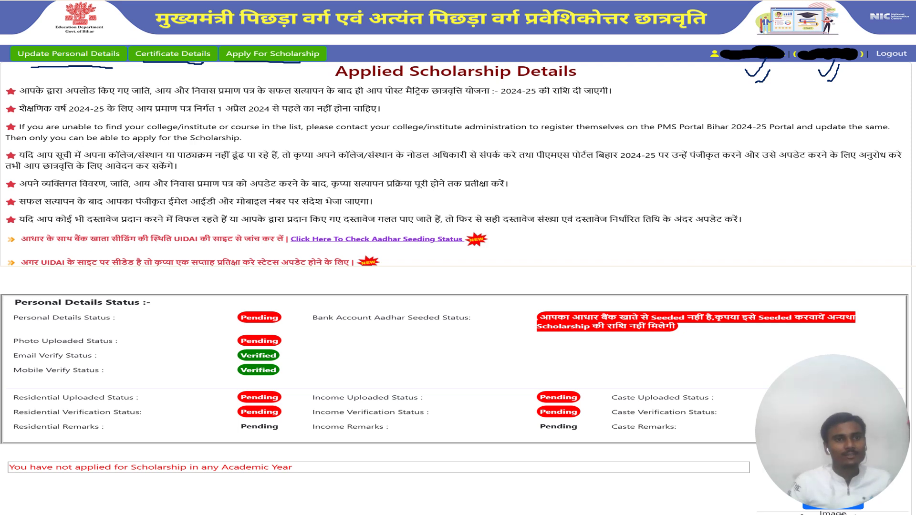
{"action": "left_click_drag", "start_coordinate": [43, 71], "coordinate": [91, 63]}
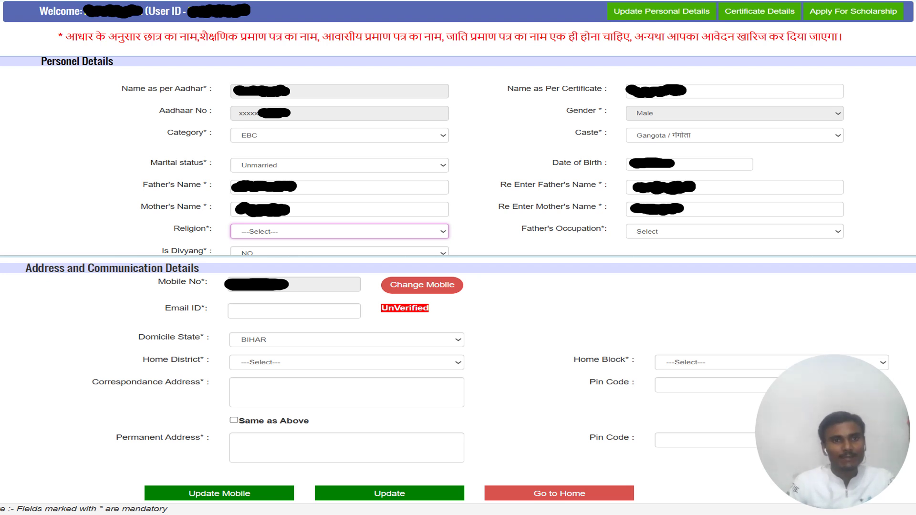
Step: On the personal details form slide, tick Name as per Aadhar and Aadhaar No, and mark Name as Per Certificate with an underline and an arrow
{"action": "left_click_drag", "start_coordinate": [303, 92], "coordinate": [367, 77]}
{"action": "left_click_drag", "start_coordinate": [302, 116], "coordinate": [351, 102]}
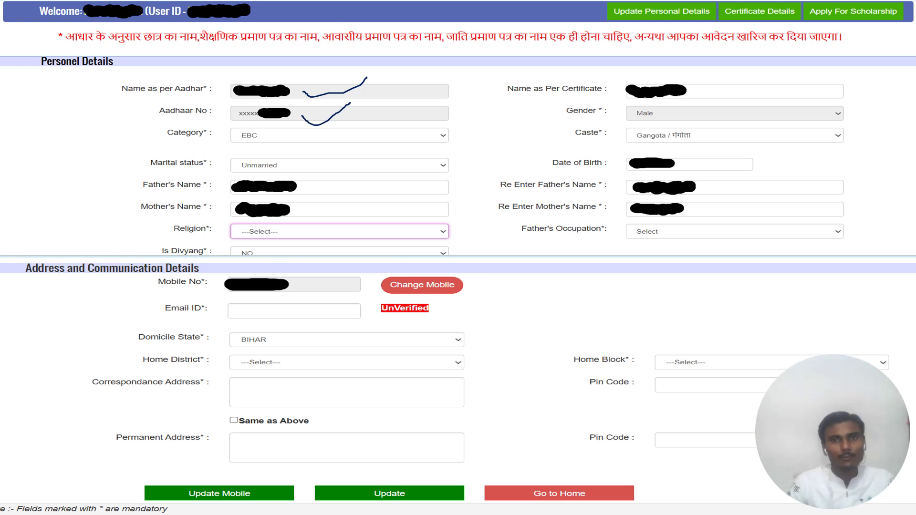
{"action": "left_click_drag", "start_coordinate": [510, 101], "coordinate": [580, 100]}
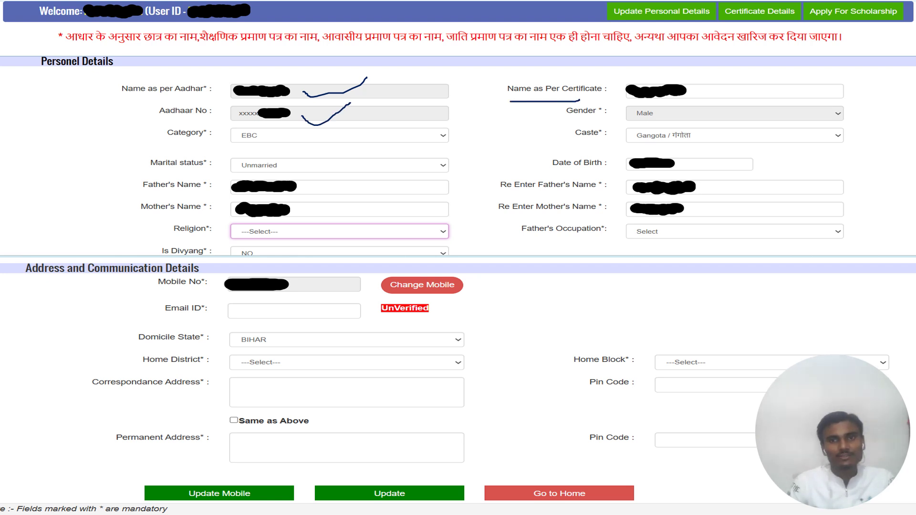
{"action": "left_click_drag", "start_coordinate": [699, 91], "coordinate": [737, 90]}
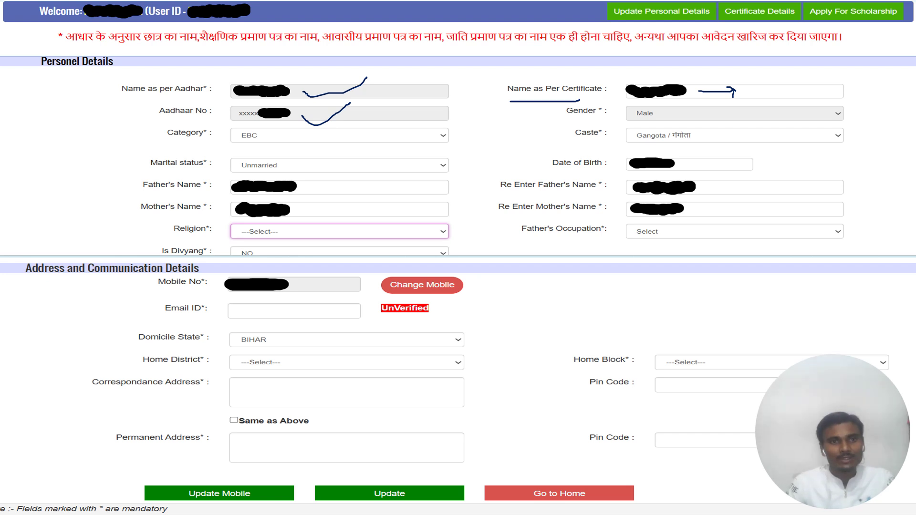
Step: Tick the Category, Caste, Marital status and Date of Birth fields on the personal details form
{"action": "left_click_drag", "start_coordinate": [316, 139], "coordinate": [362, 125]}
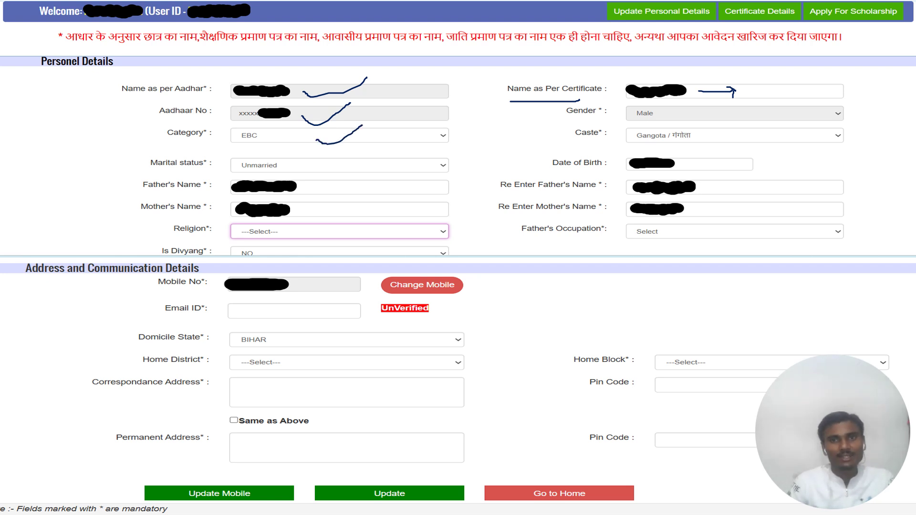
{"action": "left_click_drag", "start_coordinate": [652, 137], "coordinate": [673, 129]}
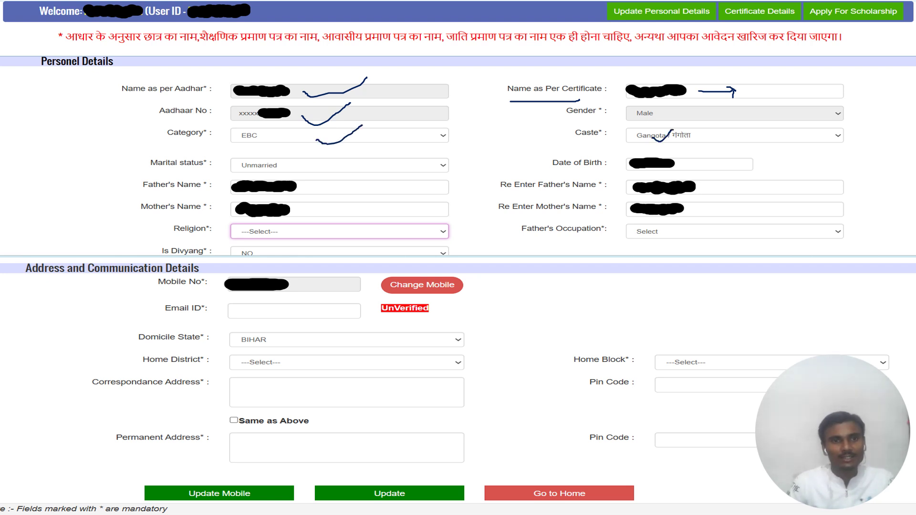
{"action": "left_click_drag", "start_coordinate": [293, 164], "coordinate": [325, 159]}
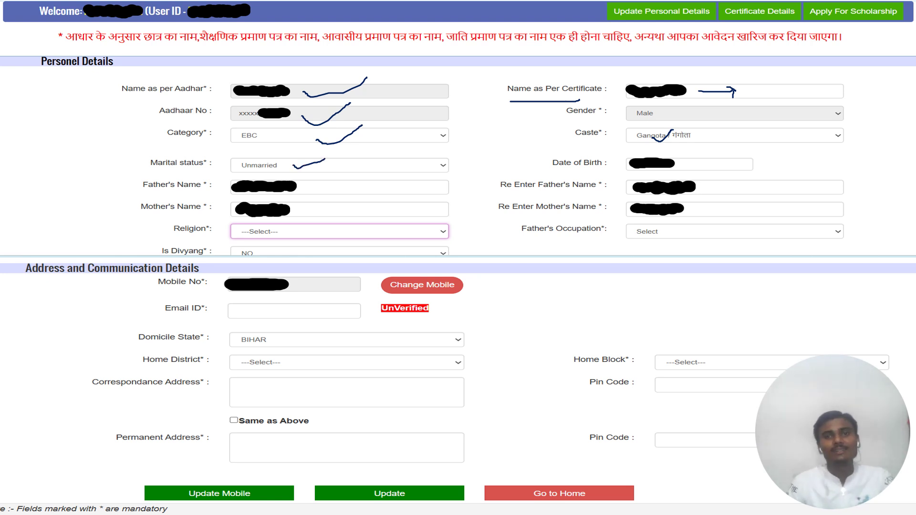
{"action": "left_click_drag", "start_coordinate": [690, 167], "coordinate": [715, 159]}
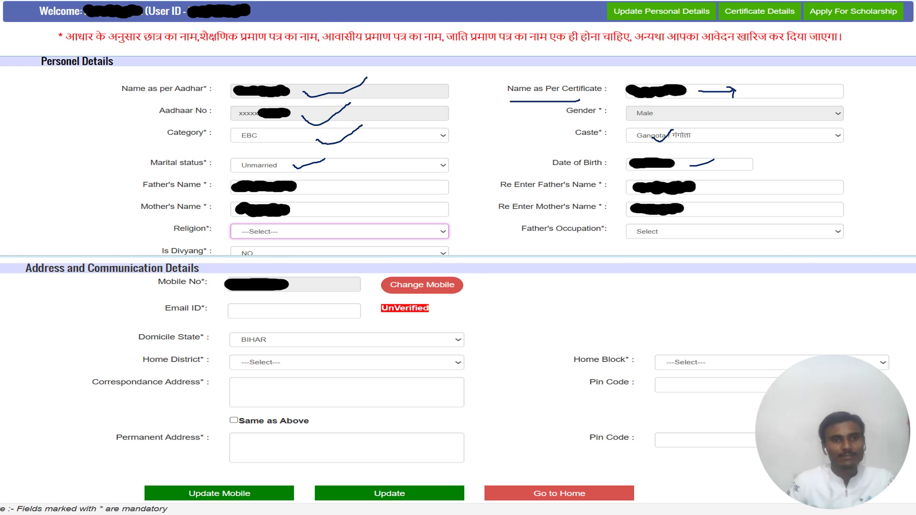
Step: Tick Father's Name, Mother's Name, Religion, Father's Occupation and Is Divyang, and draw arrows beside both re-entered parent name fields
{"action": "left_click_drag", "start_coordinate": [313, 190], "coordinate": [358, 179]}
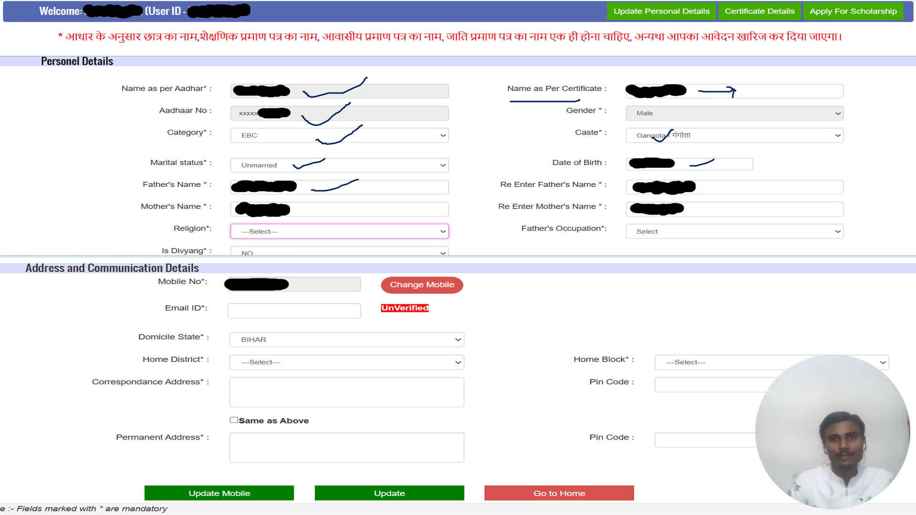
{"action": "left_click_drag", "start_coordinate": [705, 187], "coordinate": [738, 194]}
{"action": "left_click_drag", "start_coordinate": [308, 214], "coordinate": [358, 210]}
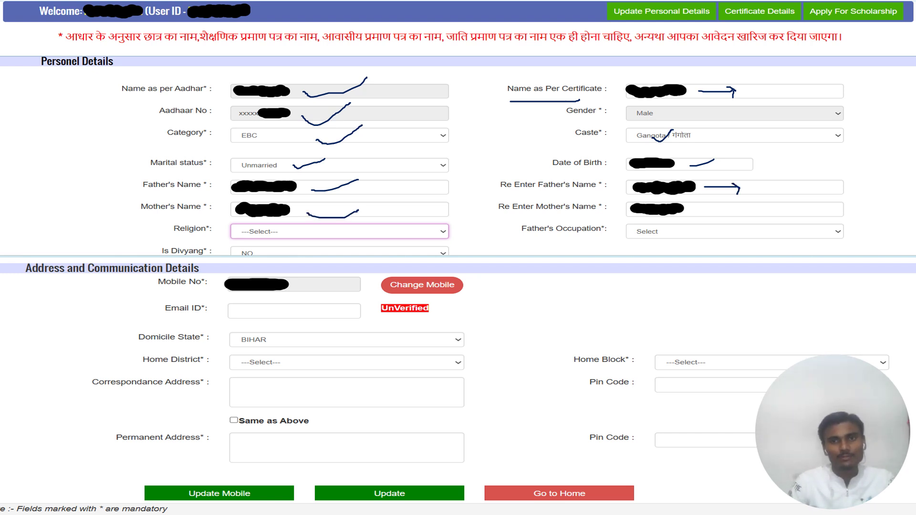
{"action": "left_click_drag", "start_coordinate": [692, 210], "coordinate": [707, 215]}
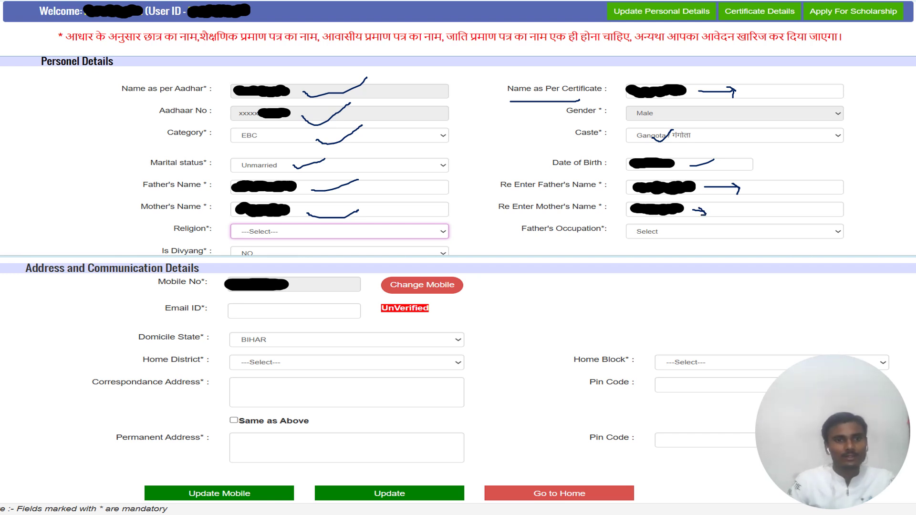
{"action": "left_click_drag", "start_coordinate": [286, 231], "coordinate": [313, 231]}
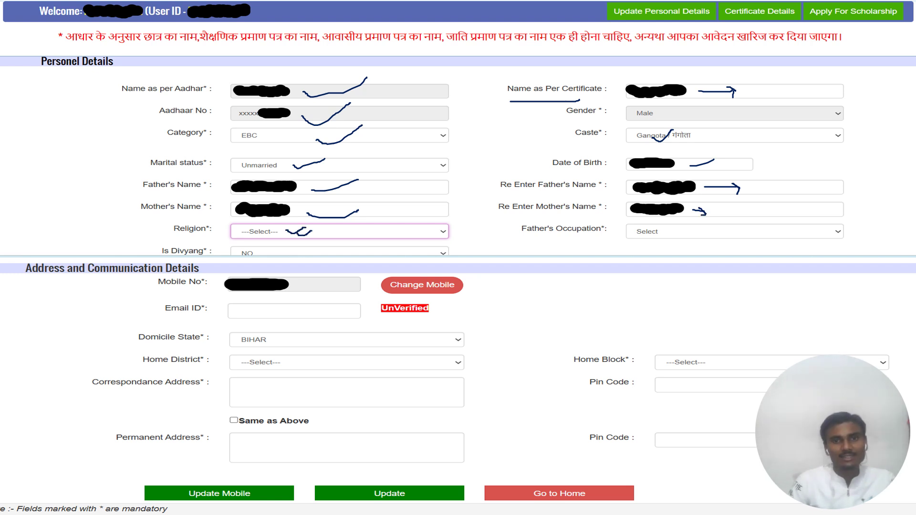
{"action": "left_click_drag", "start_coordinate": [644, 231], "coordinate": [672, 230]}
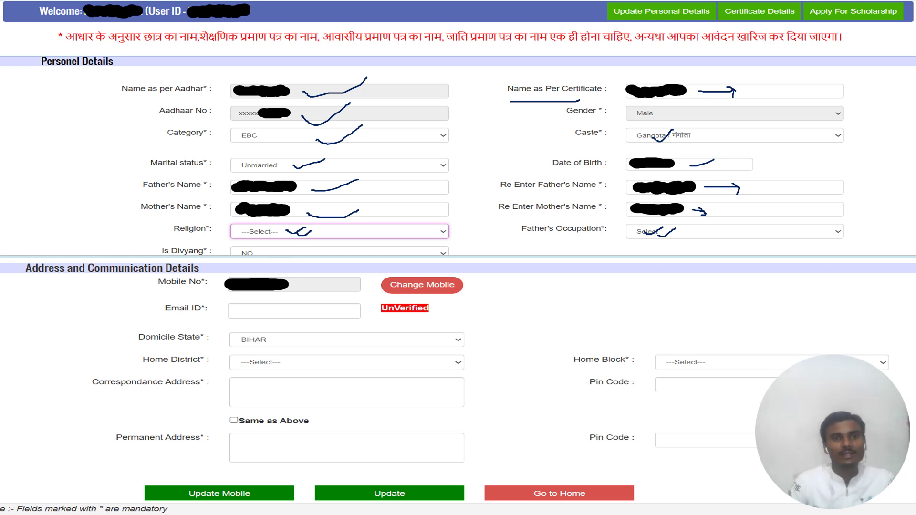
{"action": "left_click_drag", "start_coordinate": [272, 252], "coordinate": [295, 246]}
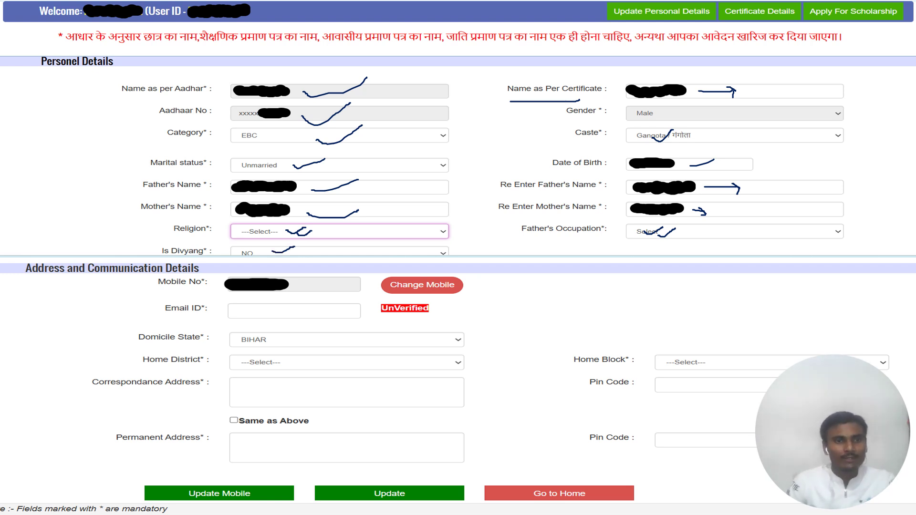
Step: Underline the Address and Communication Details heading and the Domicile State field, tick Mobile No, Home District and Home Block, and draw an arrow in Email ID
{"action": "left_click_drag", "start_coordinate": [38, 281], "coordinate": [151, 286]}
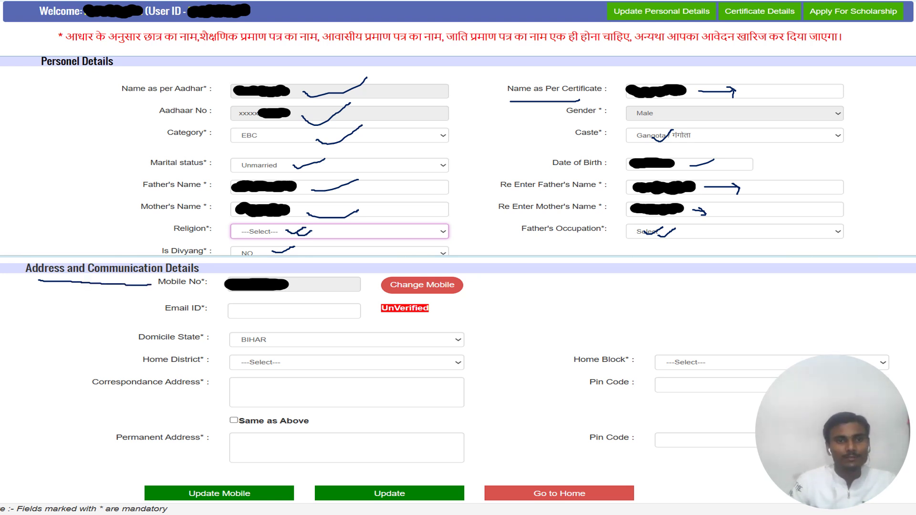
{"action": "left_click_drag", "start_coordinate": [291, 290], "coordinate": [337, 285]}
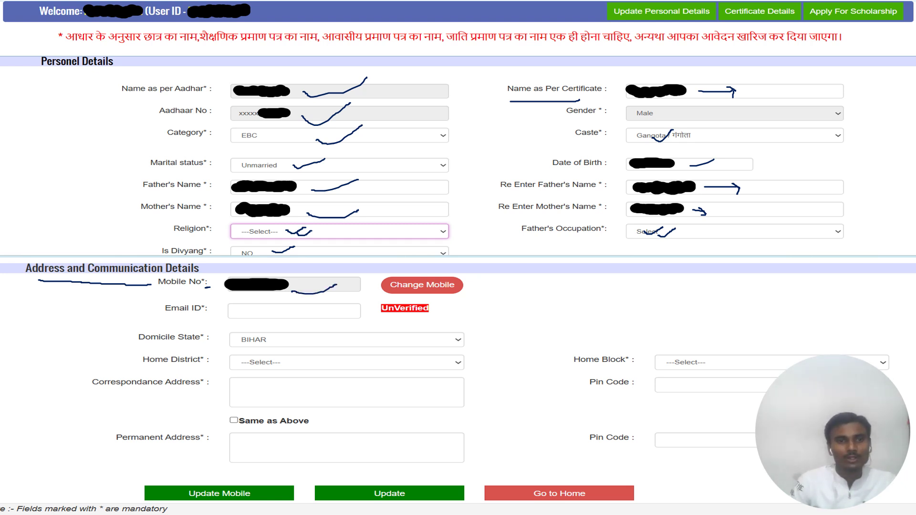
{"action": "left_click_drag", "start_coordinate": [233, 310], "coordinate": [296, 309]}
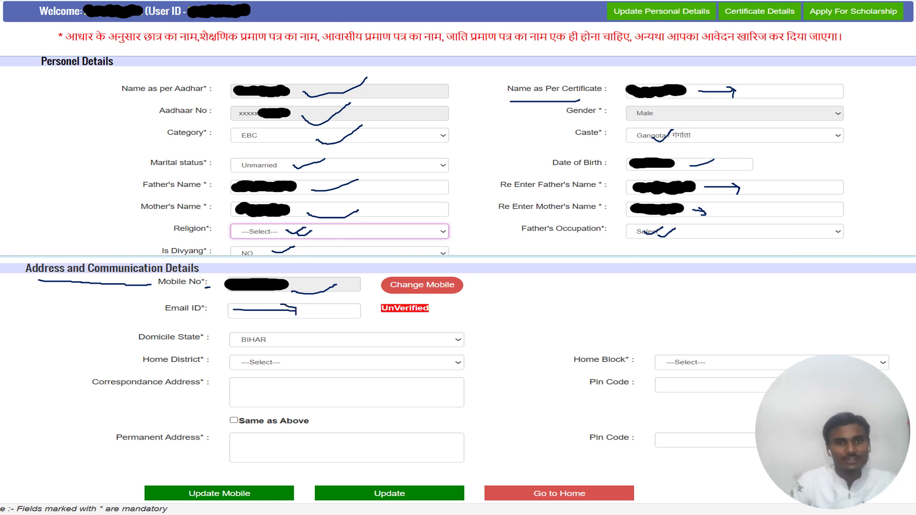
{"action": "left_click_drag", "start_coordinate": [291, 342], "coordinate": [361, 344]}
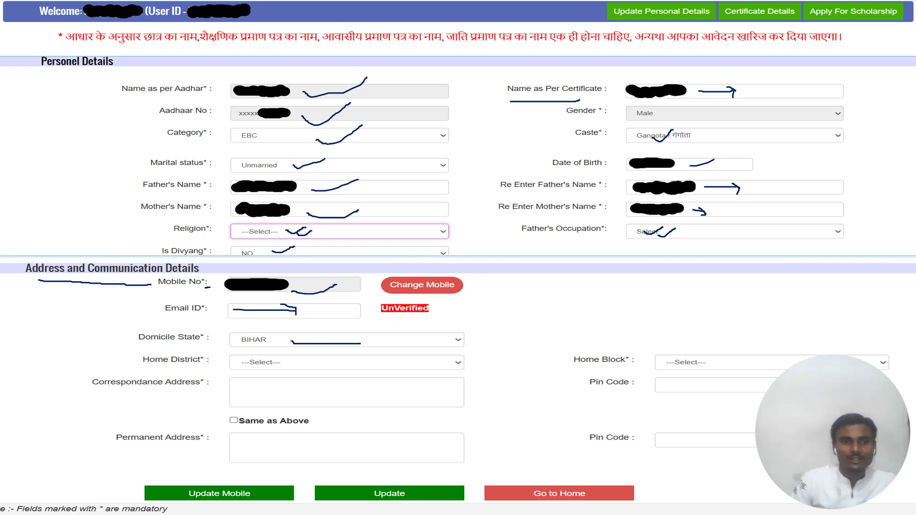
{"action": "left_click_drag", "start_coordinate": [268, 375], "coordinate": [297, 361]}
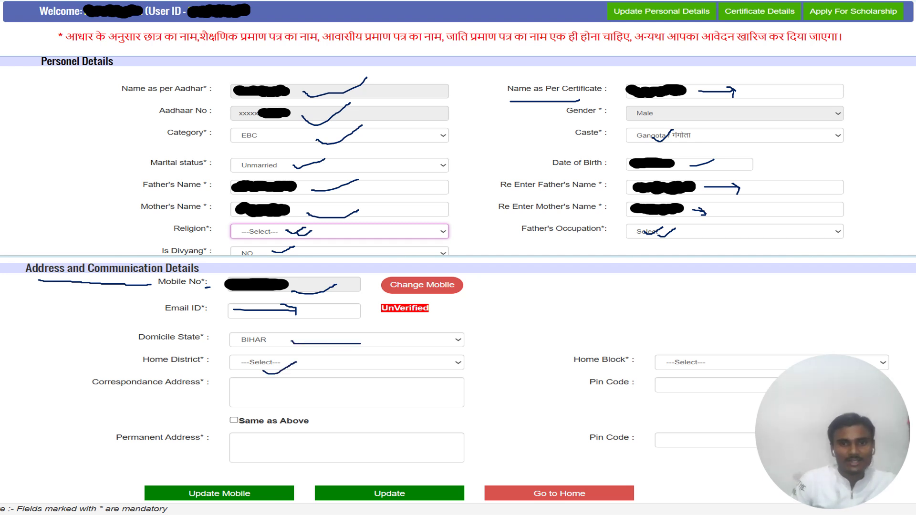
{"action": "left_click_drag", "start_coordinate": [656, 365], "coordinate": [690, 345]}
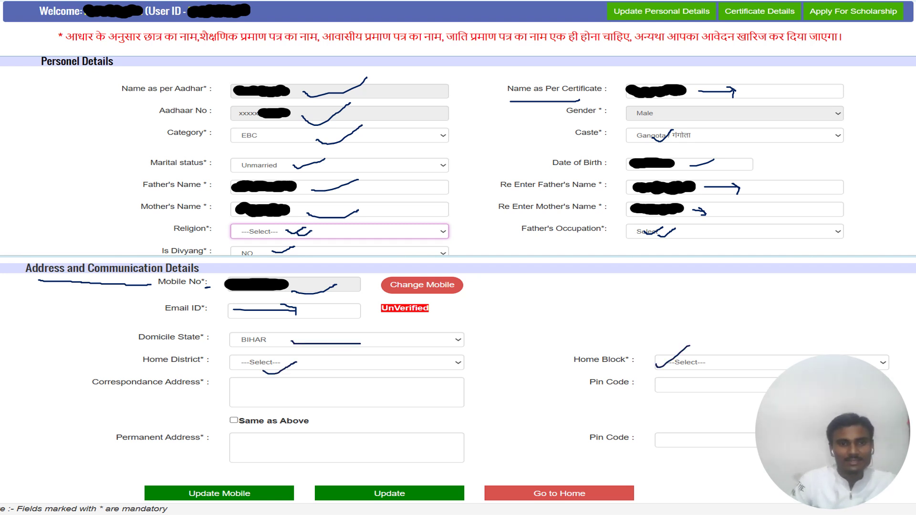
Step: Mark the Correspondance Address field and its Pin Code, and draw two slanted lines across the Correspondance Address label
{"action": "left_click_drag", "start_coordinate": [406, 393], "coordinate": [426, 387]}
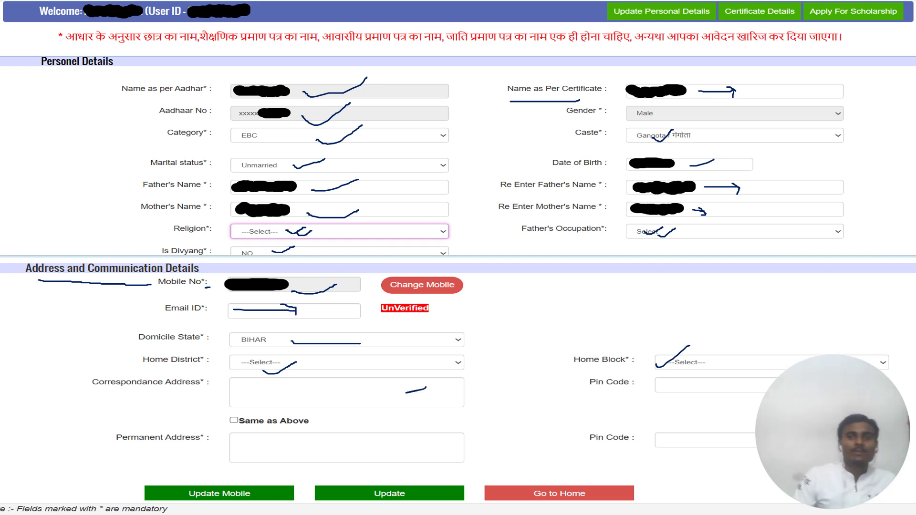
{"action": "left_click_drag", "start_coordinate": [649, 386], "coordinate": [683, 385]}
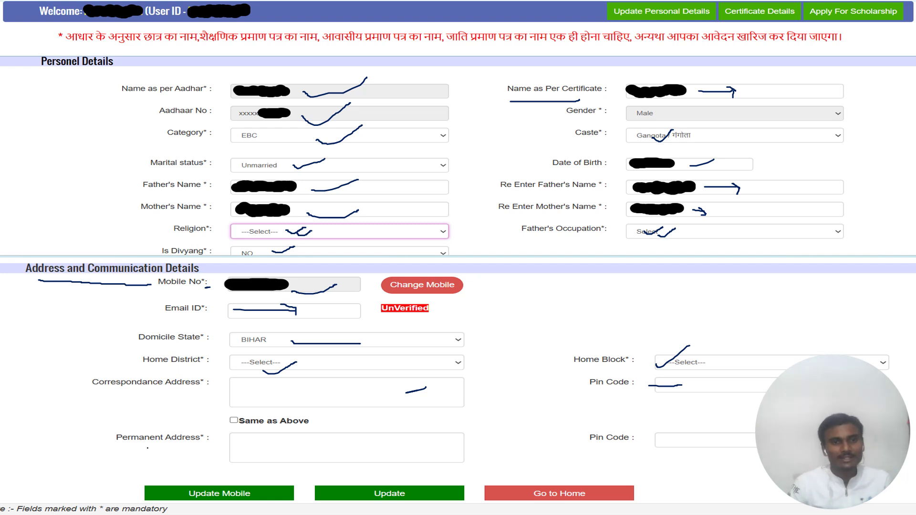
{"action": "left_click_drag", "start_coordinate": [131, 398], "coordinate": [201, 376]}
{"action": "left_click_drag", "start_coordinate": [145, 398], "coordinate": [205, 382]}
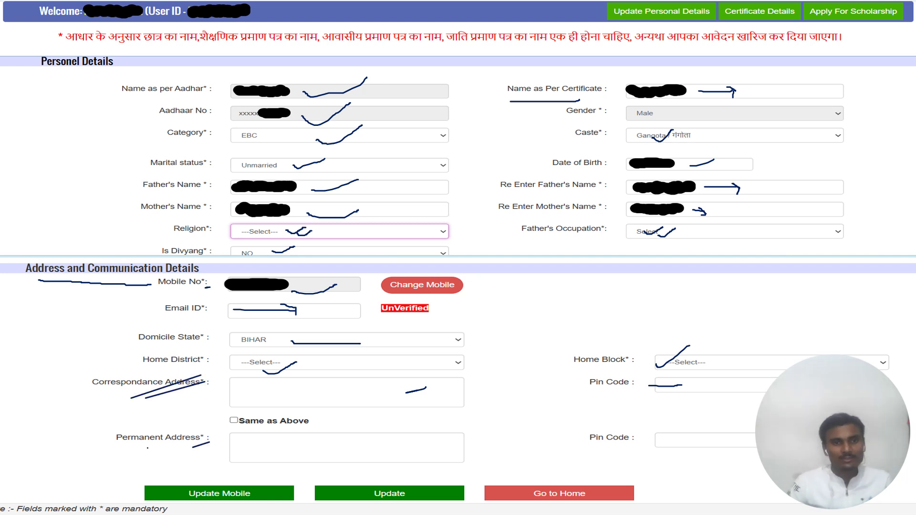
Step: Tick Same as Above, mark Permanent Address and Update, and draw arrows from the correspondence address and pin code to the permanent ones
{"action": "left_click_drag", "start_coordinate": [242, 420], "coordinate": [262, 410]}
{"action": "left_click_drag", "start_coordinate": [193, 447], "coordinate": [209, 443]}
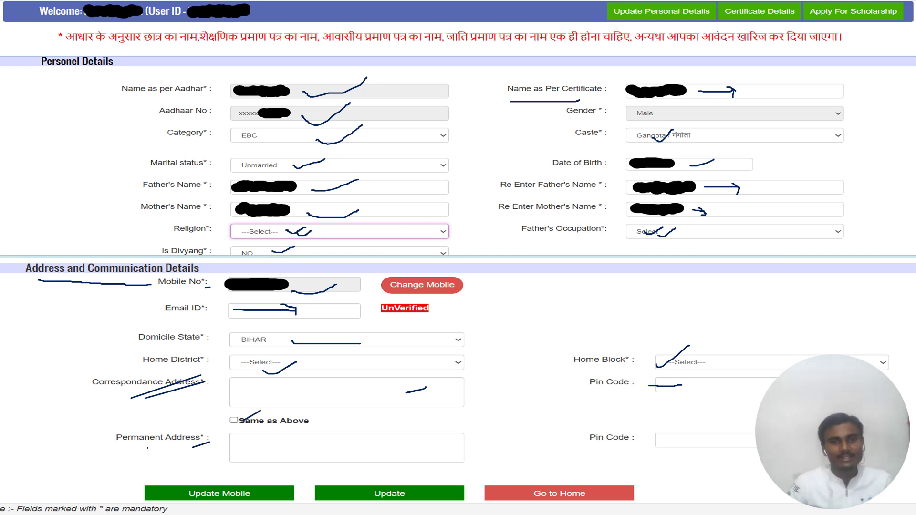
{"action": "mouse_move", "coordinate": [295, 396]}
{"action": "left_mouse_down"}
{"action": "mouse_move", "coordinate": [305, 397]}
{"action": "mouse_move", "coordinate": [317, 446]}
{"action": "mouse_move", "coordinate": [327, 443]}
{"action": "left_mouse_up"}
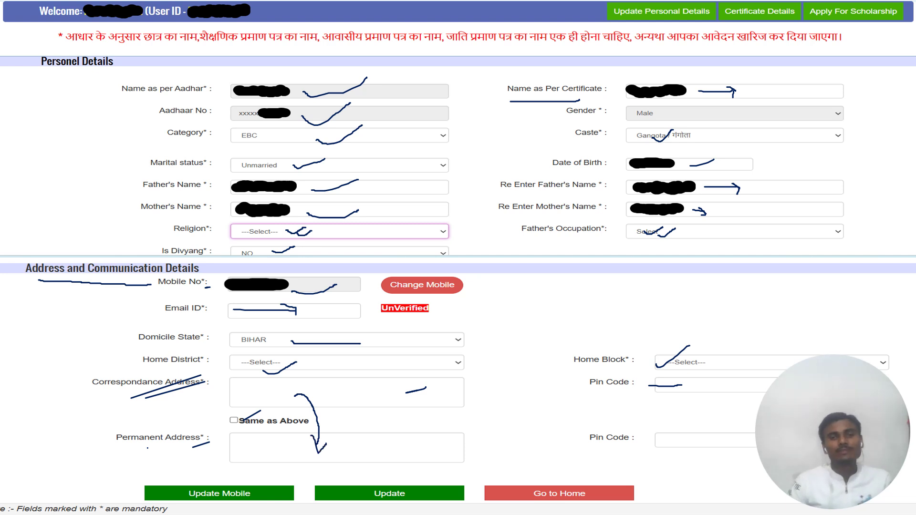
{"action": "left_click_drag", "start_coordinate": [698, 383], "coordinate": [698, 437]}
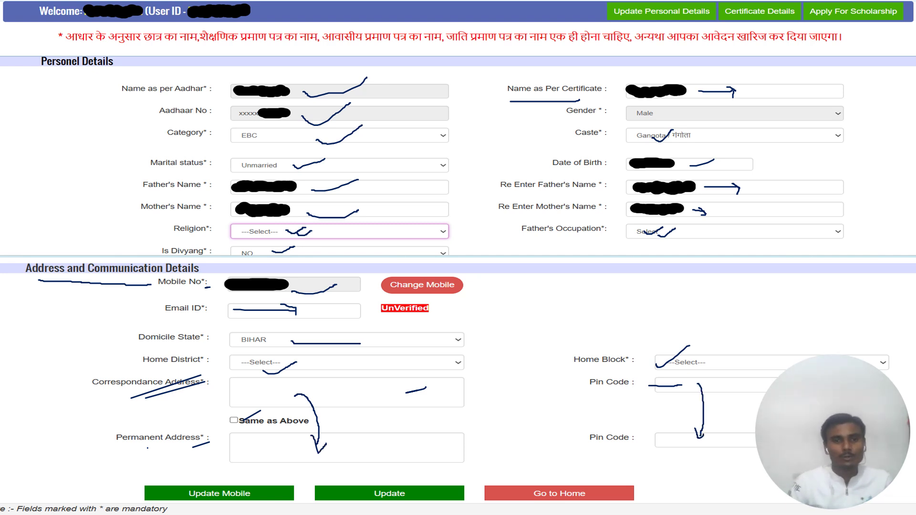
{"action": "mouse_move", "coordinate": [401, 475]}
{"action": "left_mouse_down"}
{"action": "mouse_move", "coordinate": [378, 475]}
{"action": "mouse_move", "coordinate": [413, 502]}
{"action": "mouse_move", "coordinate": [413, 481]}
{"action": "left_mouse_up"}
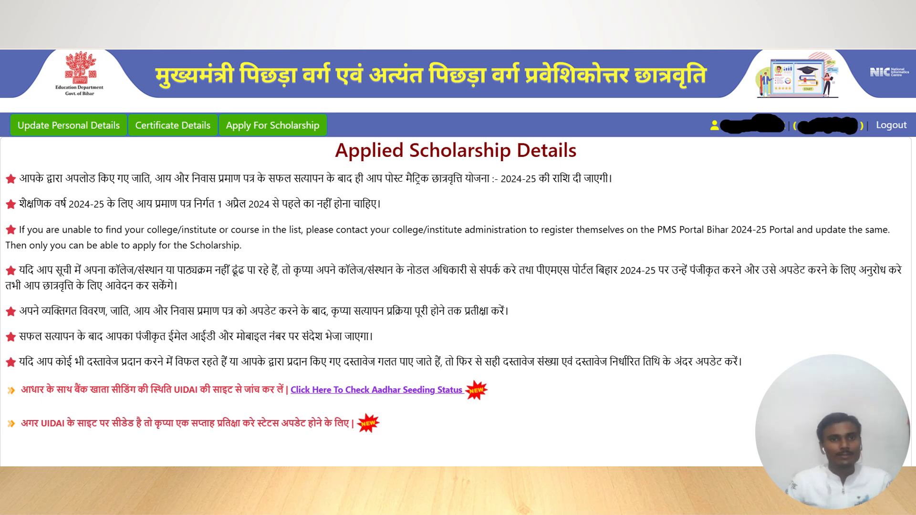
Step: Mark Certificate Details, draw a tick on the Residential Proof Details heading, and circle Issued By RO and Issued To Self
{"action": "mouse_move", "coordinate": [158, 132]}
{"action": "left_mouse_down"}
{"action": "mouse_move", "coordinate": [187, 143]}
{"action": "mouse_move", "coordinate": [218, 127]}
{"action": "mouse_move", "coordinate": [199, 114]}
{"action": "mouse_move", "coordinate": [148, 116]}
{"action": "mouse_move", "coordinate": [140, 139]}
{"action": "mouse_move", "coordinate": [157, 138]}
{"action": "left_mouse_up"}
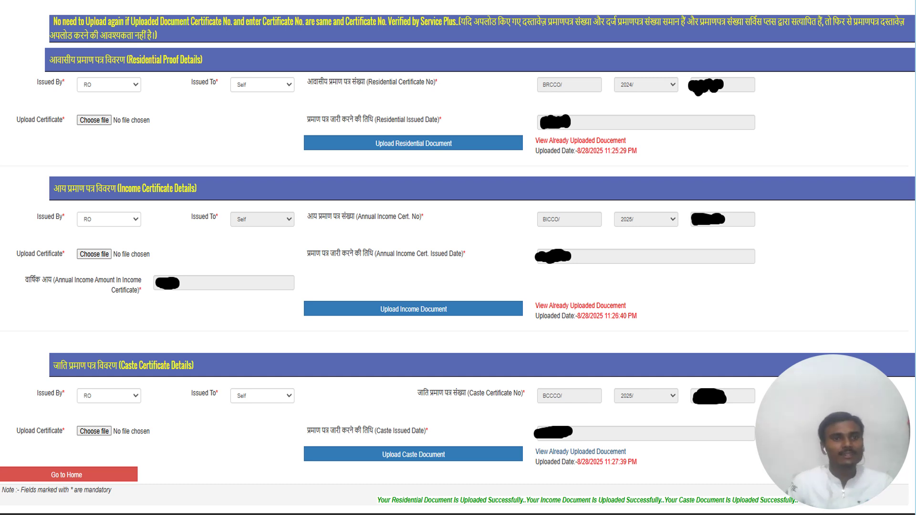
{"action": "left_click_drag", "start_coordinate": [90, 71], "coordinate": [136, 58]}
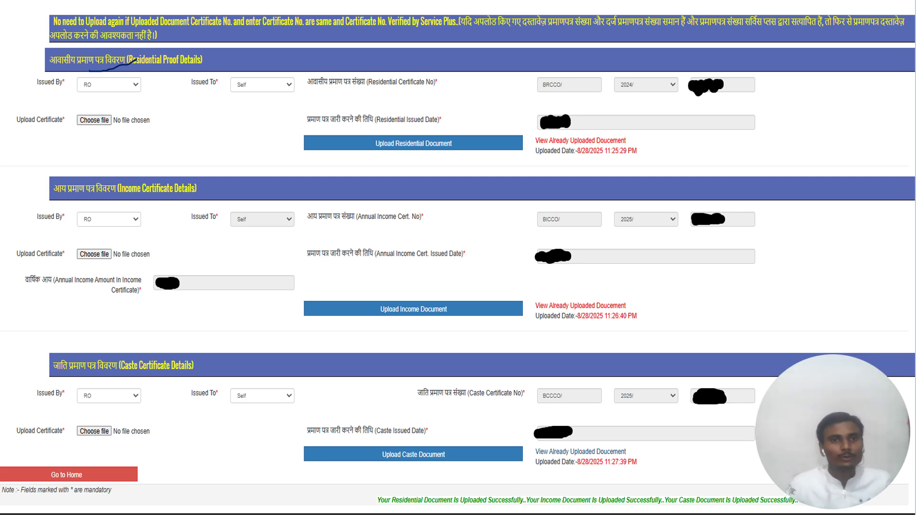
{"action": "mouse_move", "coordinate": [102, 88]}
{"action": "left_mouse_down"}
{"action": "mouse_move", "coordinate": [66, 82]}
{"action": "mouse_move", "coordinate": [102, 92]}
{"action": "left_mouse_up"}
{"action": "mouse_move", "coordinate": [237, 95]}
{"action": "left_mouse_down"}
{"action": "mouse_move", "coordinate": [252, 70]}
{"action": "mouse_move", "coordinate": [231, 88]}
{"action": "left_mouse_up"}
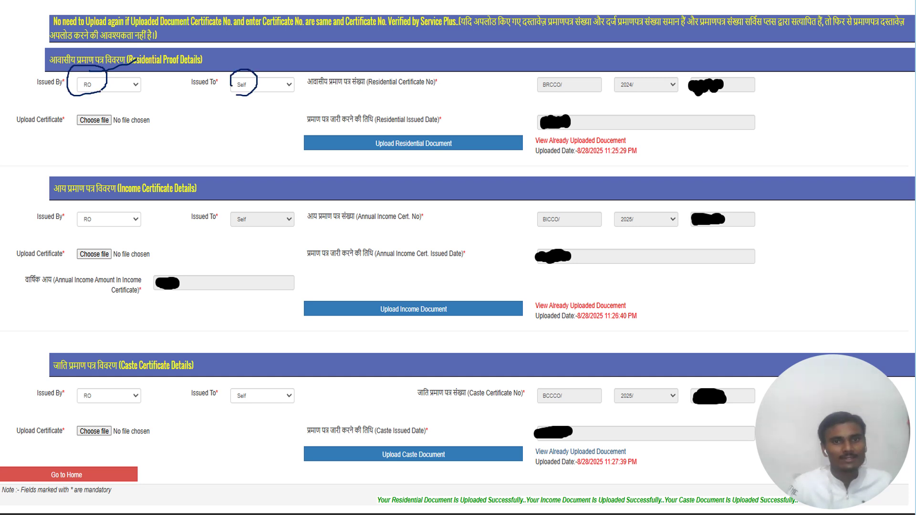
Step: Underline the residential certificate number and its uploaded-document link, circle the issue date and Upload Residential Document, and circle and tick Choose file
{"action": "left_click_drag", "start_coordinate": [540, 92], "coordinate": [746, 91]}
{"action": "mouse_move", "coordinate": [567, 135]}
{"action": "left_mouse_down"}
{"action": "mouse_move", "coordinate": [582, 125]}
{"action": "mouse_move", "coordinate": [533, 107]}
{"action": "mouse_move", "coordinate": [558, 127]}
{"action": "left_mouse_up"}
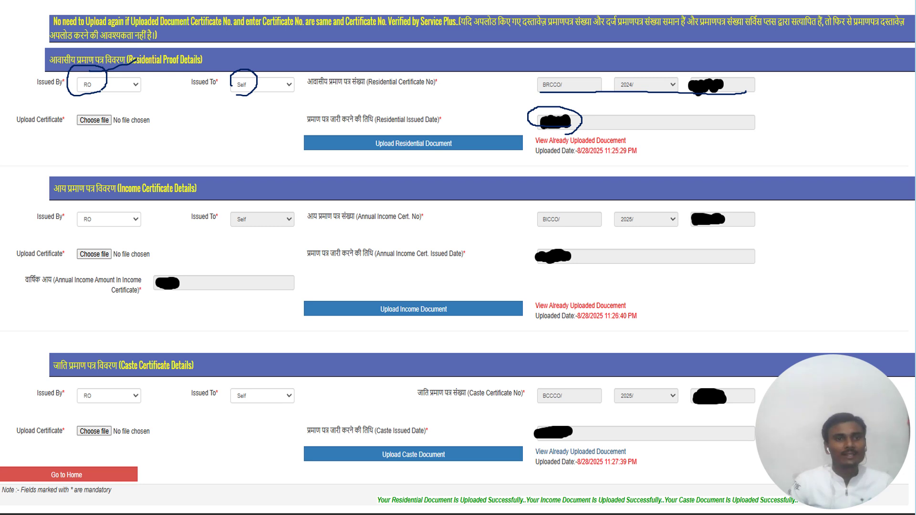
{"action": "mouse_move", "coordinate": [92, 133]}
{"action": "left_mouse_down"}
{"action": "mouse_move", "coordinate": [117, 119]}
{"action": "mouse_move", "coordinate": [87, 110]}
{"action": "mouse_move", "coordinate": [73, 124]}
{"action": "mouse_move", "coordinate": [100, 133]}
{"action": "mouse_move", "coordinate": [142, 136]}
{"action": "mouse_move", "coordinate": [179, 123]}
{"action": "left_mouse_up"}
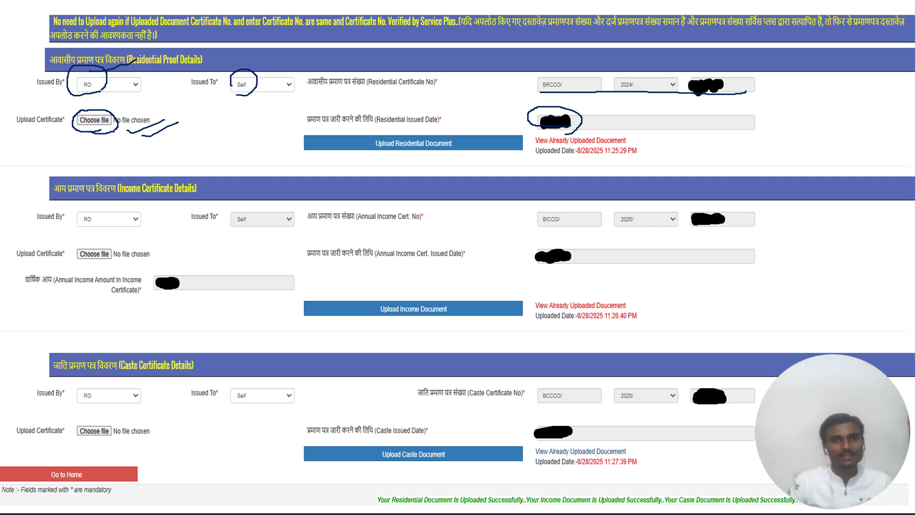
{"action": "mouse_move", "coordinate": [423, 129]}
{"action": "left_mouse_down"}
{"action": "mouse_move", "coordinate": [367, 136]}
{"action": "mouse_move", "coordinate": [404, 157]}
{"action": "mouse_move", "coordinate": [457, 146]}
{"action": "mouse_move", "coordinate": [418, 132]}
{"action": "left_mouse_up"}
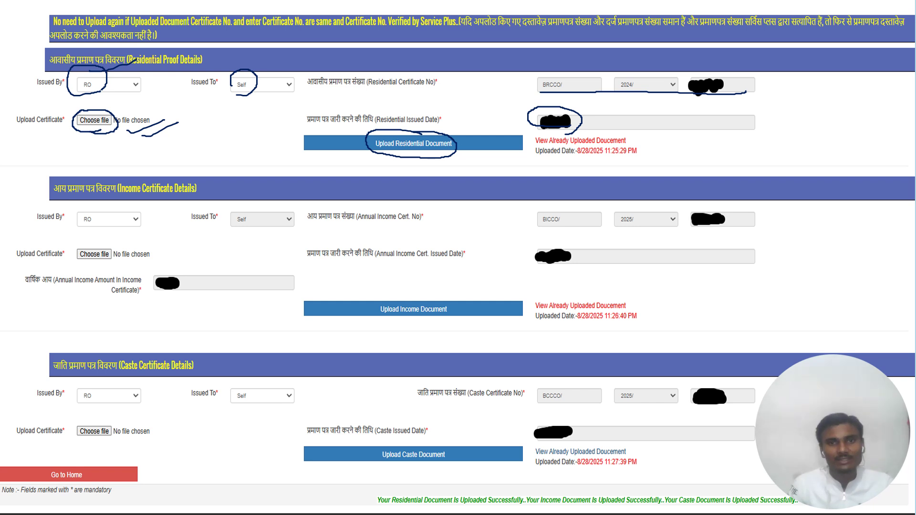
{"action": "left_click_drag", "start_coordinate": [541, 149], "coordinate": [627, 148]}
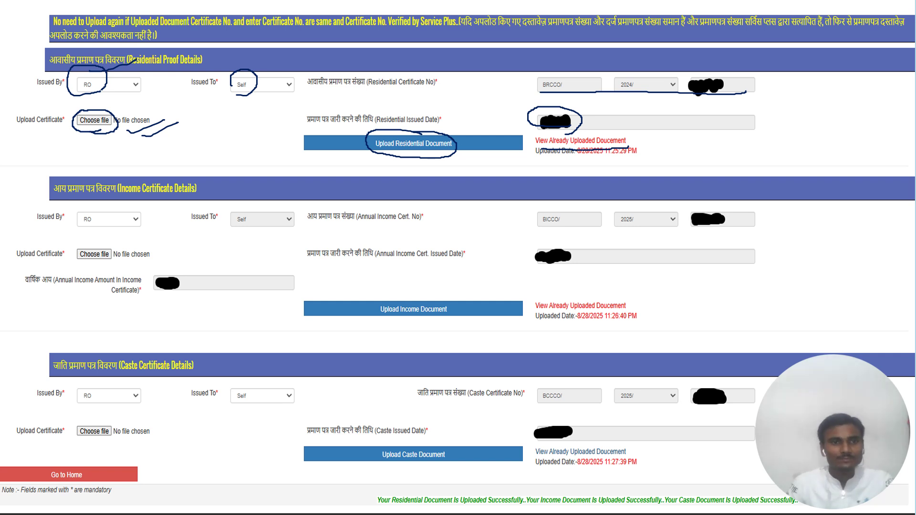
Step: Tick the Income Certificate heading and uploaded-document link, underline the certificate row and issue date, and circle Choose file and Upload Income Document
{"action": "left_click_drag", "start_coordinate": [40, 195], "coordinate": [117, 182]}
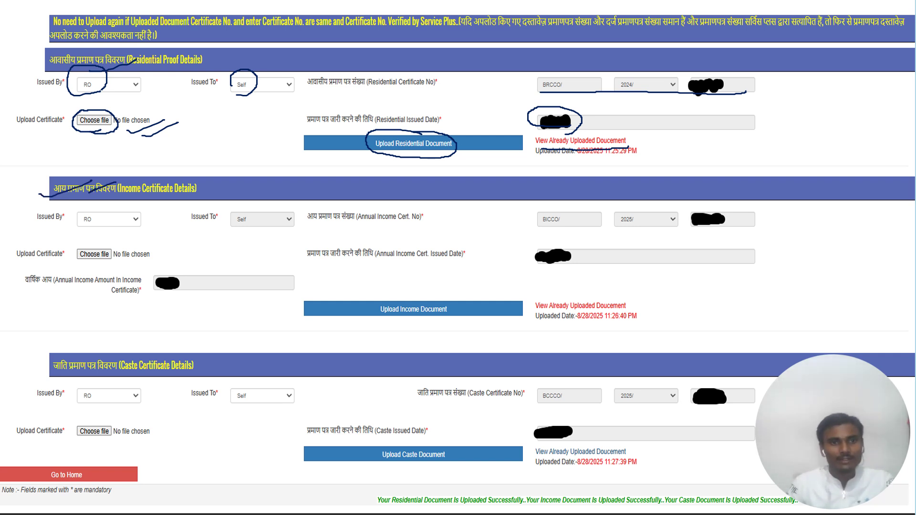
{"action": "left_click_drag", "start_coordinate": [125, 234], "coordinate": [688, 243]}
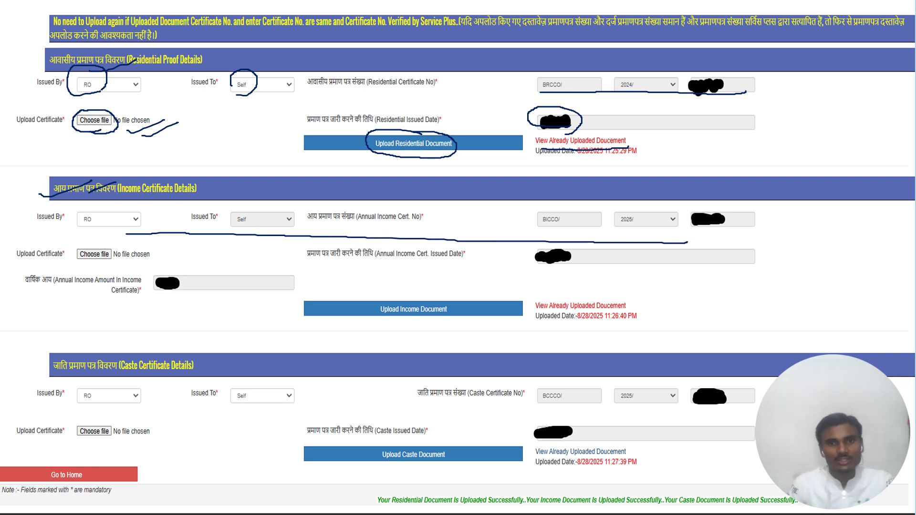
{"action": "left_click_drag", "start_coordinate": [507, 262], "coordinate": [629, 272]}
{"action": "mouse_move", "coordinate": [120, 260]}
{"action": "left_mouse_down"}
{"action": "mouse_move", "coordinate": [115, 248]}
{"action": "mouse_move", "coordinate": [76, 237]}
{"action": "mouse_move", "coordinate": [86, 259]}
{"action": "mouse_move", "coordinate": [161, 259]}
{"action": "left_mouse_up"}
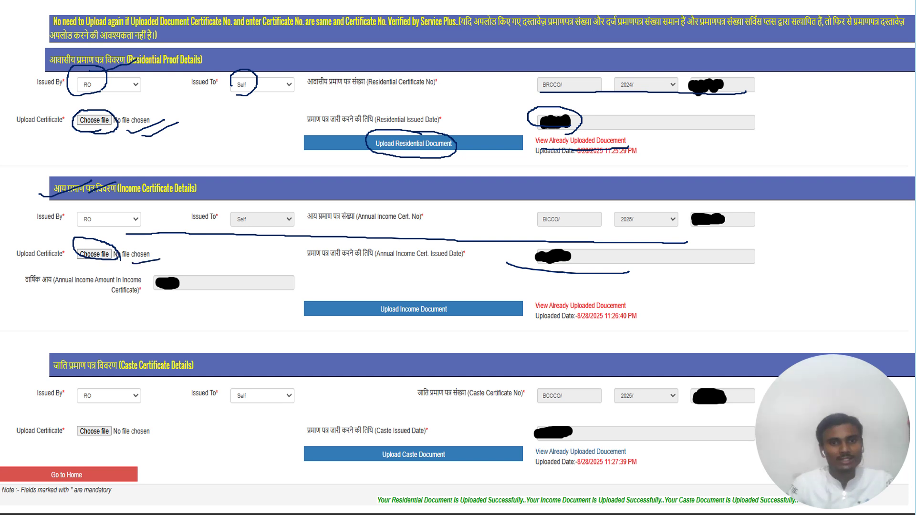
{"action": "mouse_move", "coordinate": [413, 293]}
{"action": "left_mouse_down"}
{"action": "mouse_move", "coordinate": [356, 305]}
{"action": "mouse_move", "coordinate": [460, 325]}
{"action": "mouse_move", "coordinate": [392, 292]}
{"action": "left_mouse_up"}
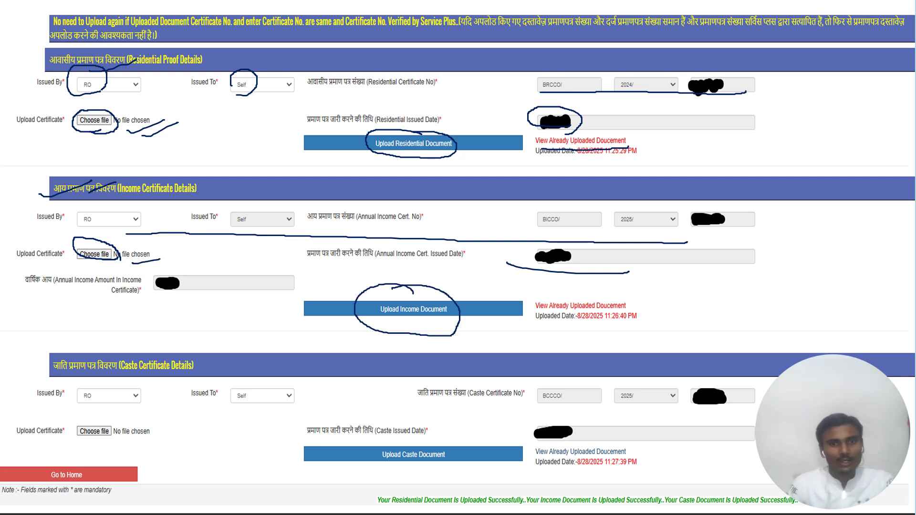
{"action": "mouse_move", "coordinate": [534, 309]}
{"action": "left_mouse_down"}
{"action": "mouse_move", "coordinate": [569, 299]}
{"action": "mouse_move", "coordinate": [577, 308]}
{"action": "left_mouse_up"}
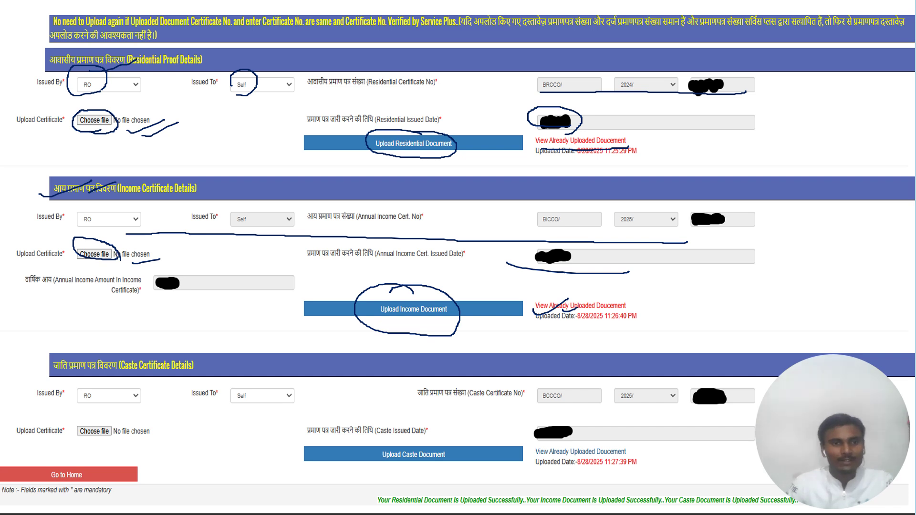
Step: Mark the Caste Certificate heading, Choose file, Upload Caste Document and uploaded-document link, circle the green upload messages, and mark Go to Home
{"action": "mouse_move", "coordinate": [38, 362]}
{"action": "left_mouse_down"}
{"action": "mouse_move", "coordinate": [39, 371]}
{"action": "mouse_move", "coordinate": [110, 355]}
{"action": "left_mouse_up"}
{"action": "mouse_move", "coordinate": [123, 433]}
{"action": "left_mouse_down"}
{"action": "mouse_move", "coordinate": [120, 420]}
{"action": "mouse_move", "coordinate": [79, 416]}
{"action": "mouse_move", "coordinate": [73, 436]}
{"action": "mouse_move", "coordinate": [130, 442]}
{"action": "mouse_move", "coordinate": [131, 431]}
{"action": "mouse_move", "coordinate": [189, 426]}
{"action": "left_mouse_up"}
{"action": "mouse_move", "coordinate": [396, 450]}
{"action": "left_mouse_down"}
{"action": "mouse_move", "coordinate": [377, 440]}
{"action": "mouse_move", "coordinate": [390, 471]}
{"action": "mouse_move", "coordinate": [436, 438]}
{"action": "mouse_move", "coordinate": [389, 440]}
{"action": "left_mouse_up"}
{"action": "left_click_drag", "start_coordinate": [536, 458], "coordinate": [575, 454]}
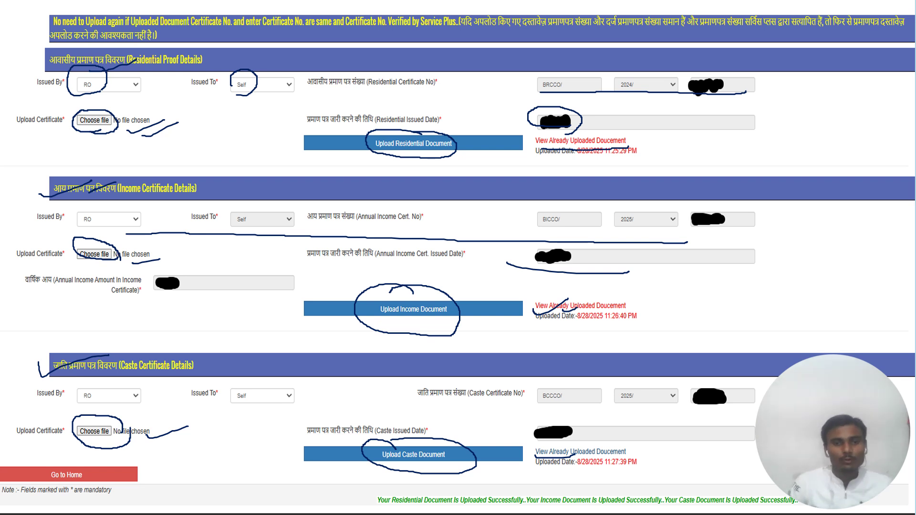
{"action": "mouse_move", "coordinate": [383, 484]}
{"action": "left_mouse_down"}
{"action": "mouse_move", "coordinate": [367, 495]}
{"action": "mouse_move", "coordinate": [415, 509]}
{"action": "mouse_move", "coordinate": [816, 509]}
{"action": "mouse_move", "coordinate": [384, 485]}
{"action": "left_mouse_up"}
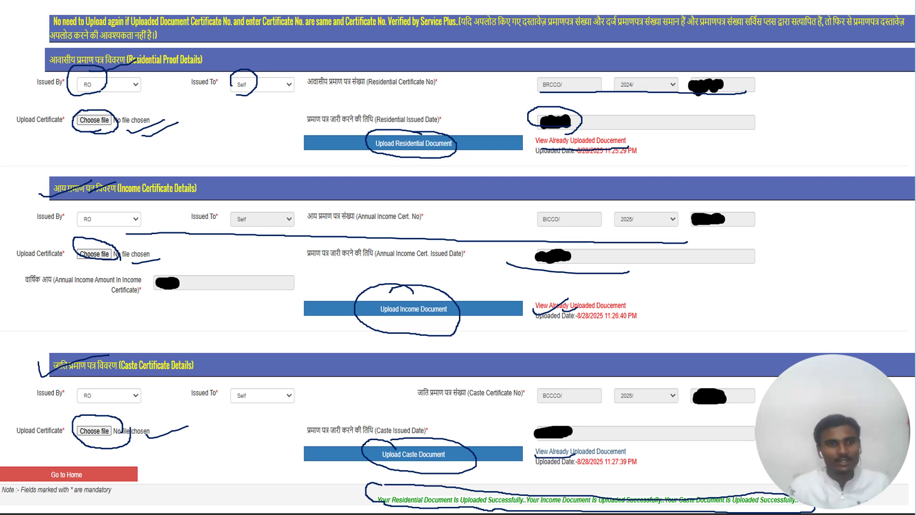
{"action": "mouse_move", "coordinate": [125, 474]}
{"action": "left_mouse_down"}
{"action": "mouse_move", "coordinate": [79, 457]}
{"action": "mouse_move", "coordinate": [30, 477]}
{"action": "left_mouse_up"}
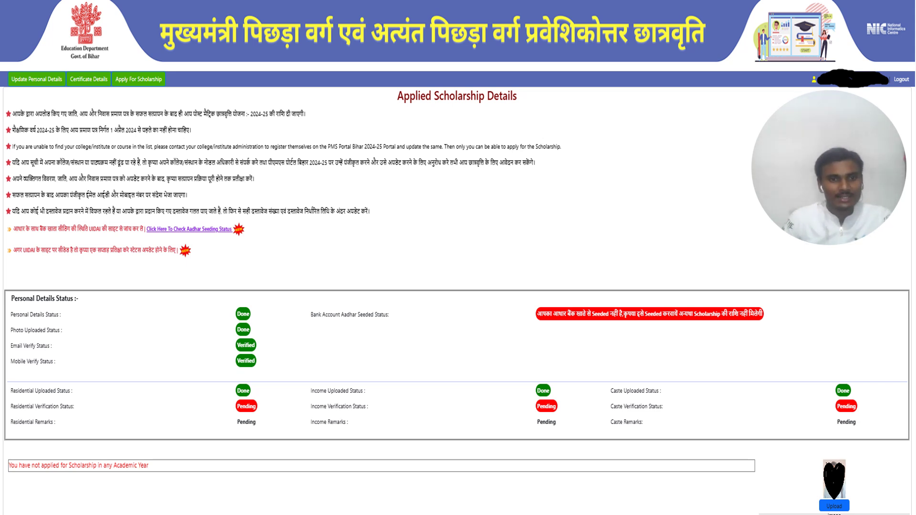
Step: Circle the personal details, photo, email and mobile statuses together, and circle the photo Upload button
{"action": "mouse_move", "coordinate": [224, 302]}
{"action": "left_mouse_down"}
{"action": "mouse_move", "coordinate": [214, 341]}
{"action": "mouse_move", "coordinate": [274, 370]}
{"action": "mouse_move", "coordinate": [228, 295]}
{"action": "left_mouse_up"}
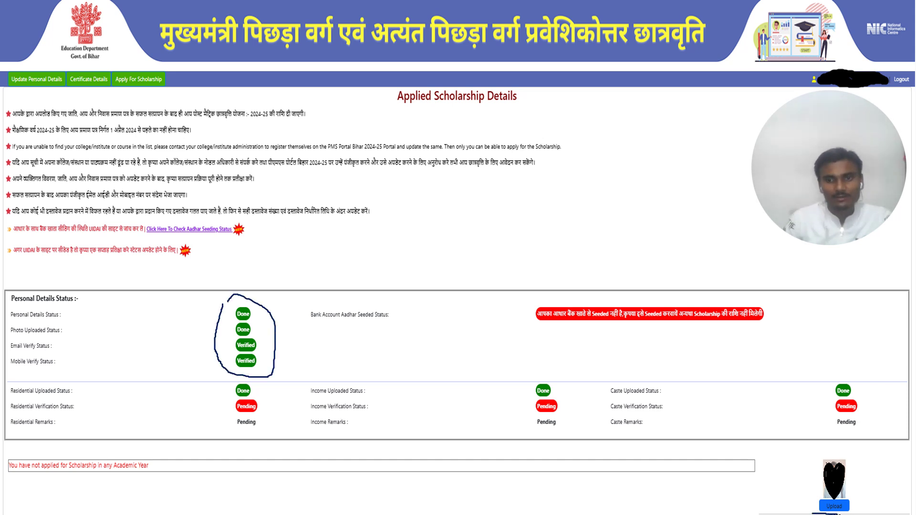
{"action": "left_click_drag", "start_coordinate": [853, 509], "coordinate": [816, 509]}
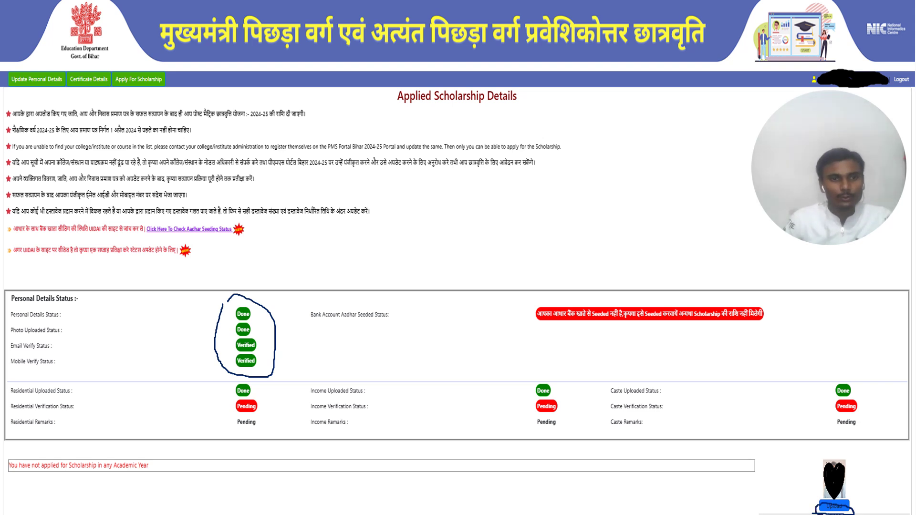
{"action": "mouse_move", "coordinate": [126, 338]}
{"action": "left_mouse_down"}
{"action": "mouse_move", "coordinate": [197, 337]}
{"action": "mouse_move", "coordinate": [198, 345]}
{"action": "left_mouse_up"}
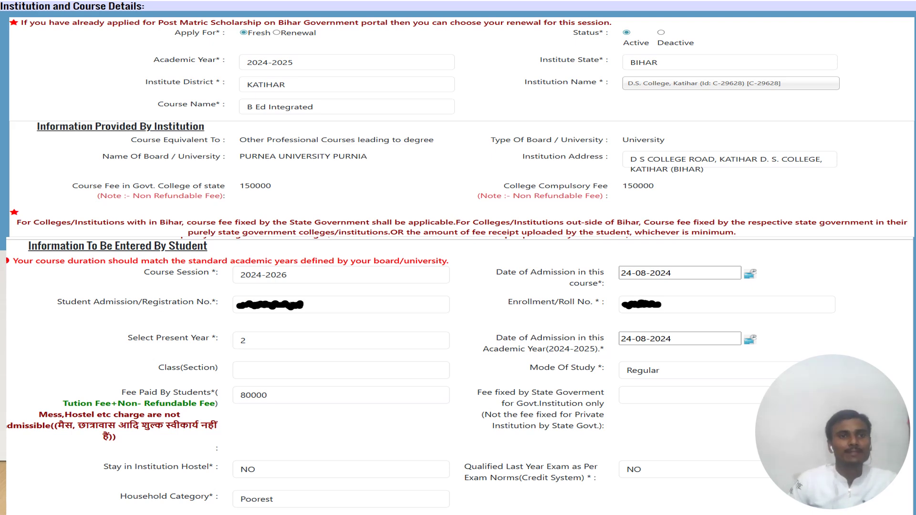
Step: Underline the Institution and Course Details heading and Apply For, tick Fresh and Active, and circle the academic year 2024-2025
{"action": "left_click_drag", "start_coordinate": [18, 11], "coordinate": [145, 15]}
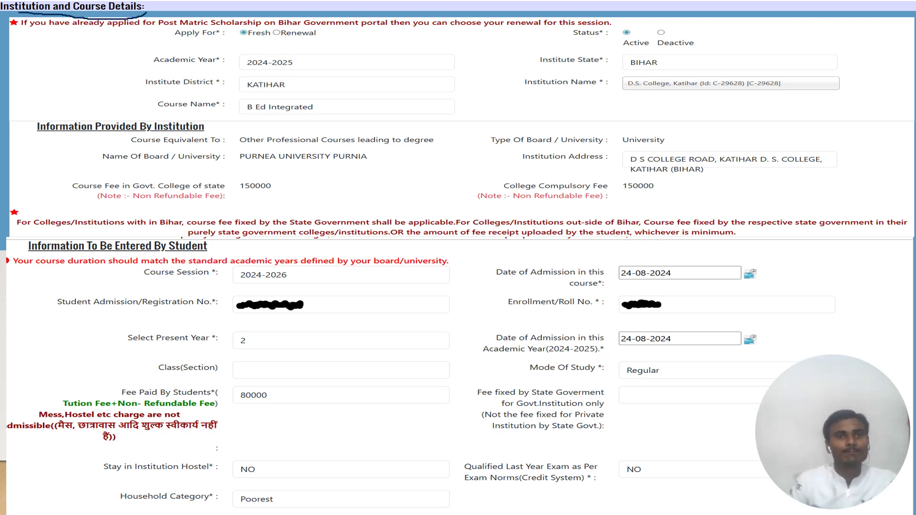
{"action": "left_click_drag", "start_coordinate": [186, 46], "coordinate": [252, 35]}
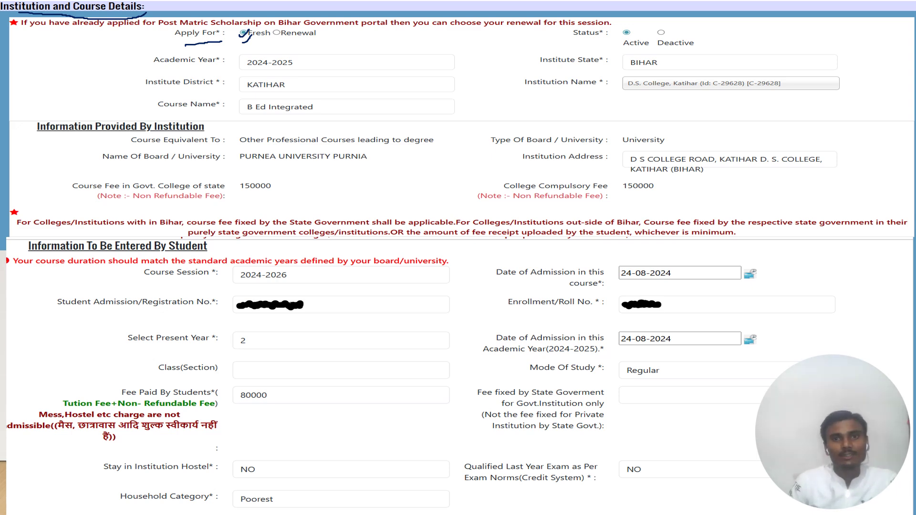
{"action": "left_click_drag", "start_coordinate": [616, 35], "coordinate": [629, 23]}
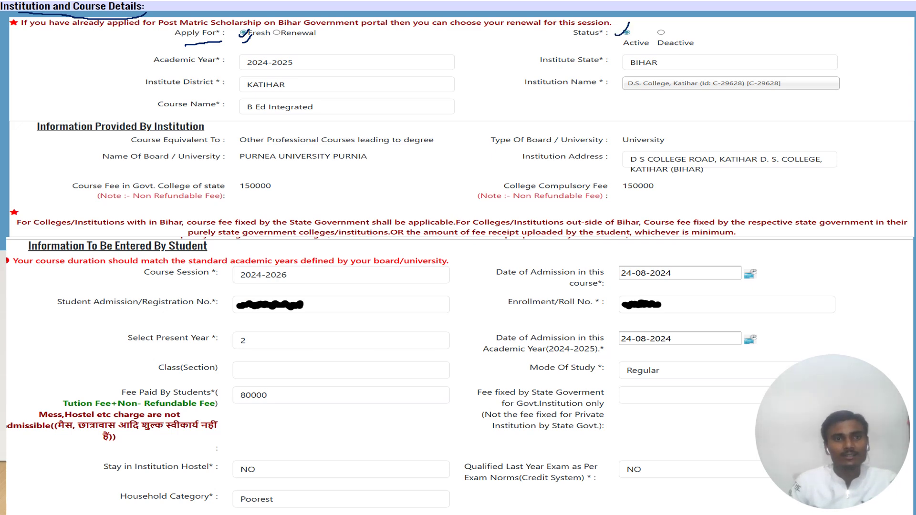
{"action": "mouse_move", "coordinate": [302, 62]}
{"action": "left_mouse_down"}
{"action": "mouse_move", "coordinate": [292, 49]}
{"action": "mouse_move", "coordinate": [244, 54]}
{"action": "mouse_move", "coordinate": [286, 75]}
{"action": "mouse_move", "coordinate": [303, 62]}
{"action": "left_mouse_up"}
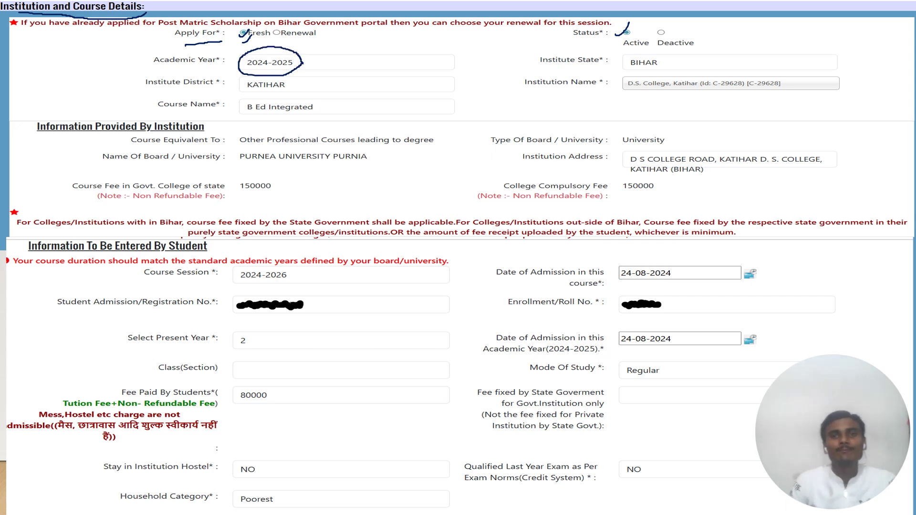
Step: Tick the institute state BIHAR, district KATIHAR and course B Ed Integrated, and underline the institution name
{"action": "left_click_drag", "start_coordinate": [665, 63], "coordinate": [704, 51]}
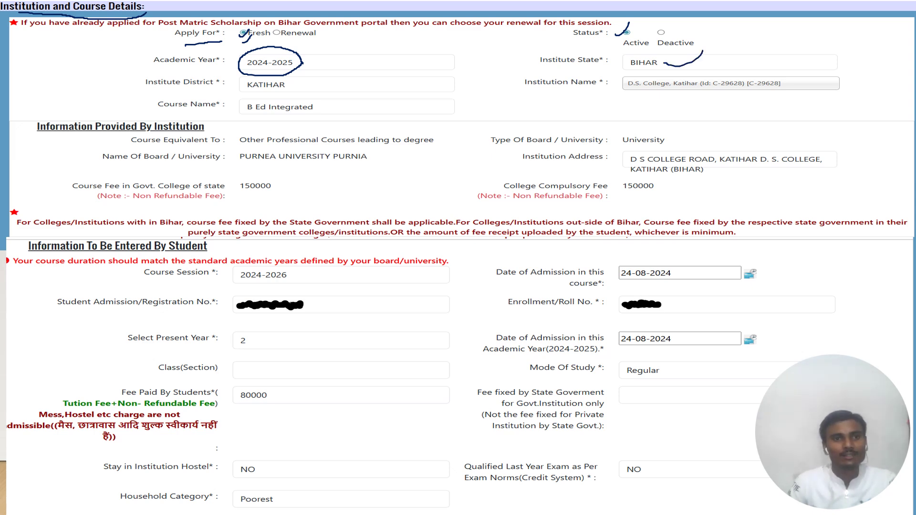
{"action": "left_click_drag", "start_coordinate": [298, 84], "coordinate": [373, 70]}
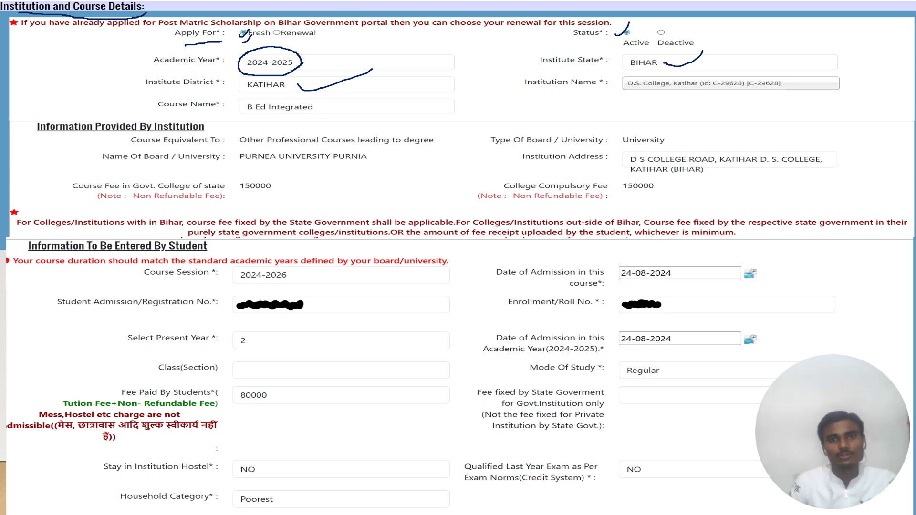
{"action": "left_click_drag", "start_coordinate": [623, 91], "coordinate": [742, 88]}
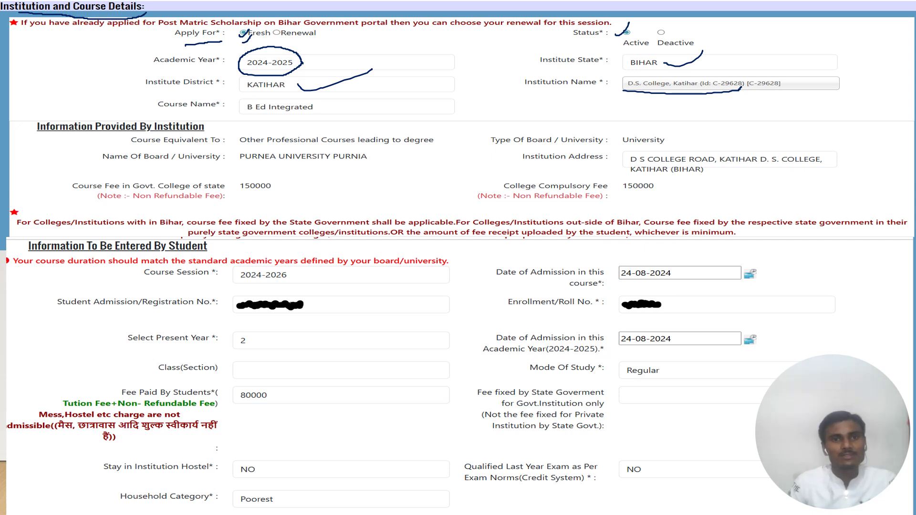
{"action": "left_click_drag", "start_coordinate": [328, 107], "coordinate": [357, 103]}
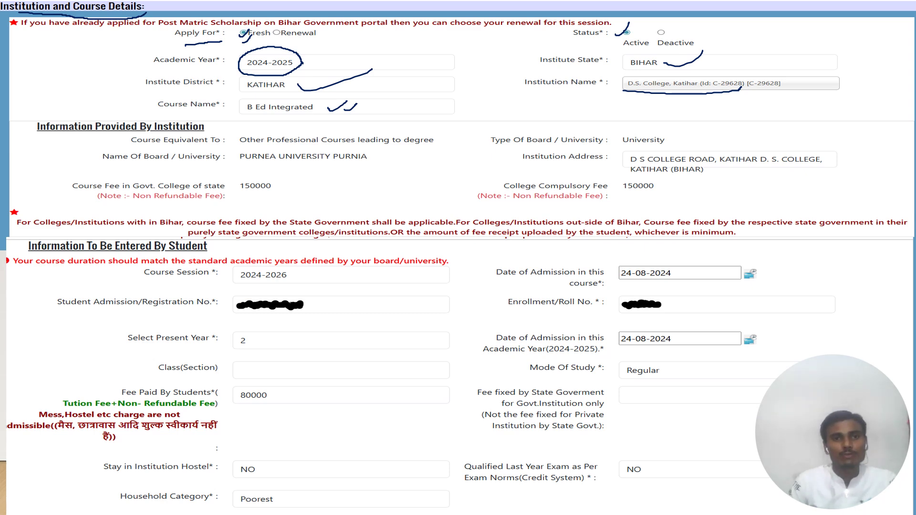
Step: Circle both columns of values under Information Provided By Institution and draw two ticks between them
{"action": "mouse_move", "coordinate": [261, 130]}
{"action": "left_mouse_down"}
{"action": "mouse_move", "coordinate": [251, 130]}
{"action": "mouse_move", "coordinate": [235, 161]}
{"action": "mouse_move", "coordinate": [265, 210]}
{"action": "mouse_move", "coordinate": [420, 181]}
{"action": "mouse_move", "coordinate": [389, 132]}
{"action": "mouse_move", "coordinate": [289, 128]}
{"action": "left_mouse_up"}
{"action": "mouse_move", "coordinate": [637, 129]}
{"action": "left_mouse_down"}
{"action": "mouse_move", "coordinate": [620, 180]}
{"action": "mouse_move", "coordinate": [808, 203]}
{"action": "mouse_move", "coordinate": [737, 136]}
{"action": "mouse_move", "coordinate": [638, 130]}
{"action": "left_mouse_up"}
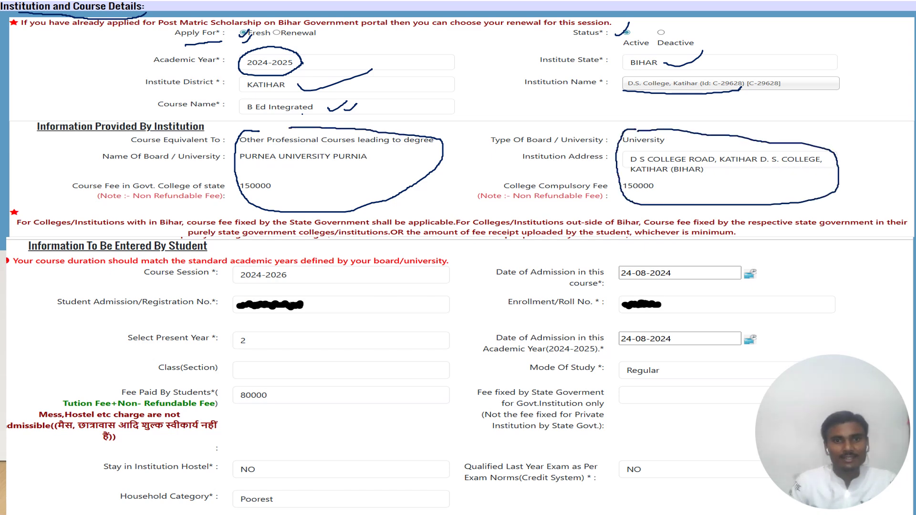
{"action": "left_click_drag", "start_coordinate": [403, 173], "coordinate": [459, 154]}
{"action": "left_click_drag", "start_coordinate": [428, 188], "coordinate": [491, 154]}
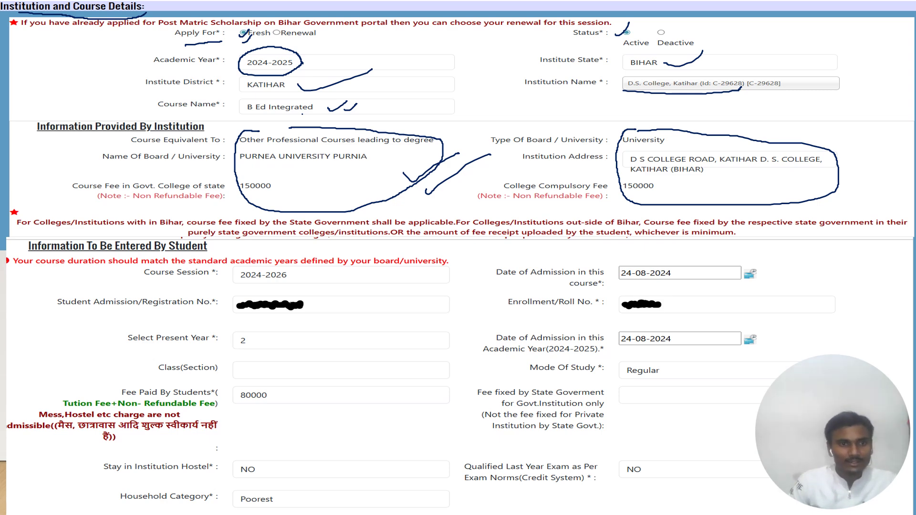
Step: Underline the Information To Be Entered By Student heading, the Course Session label and 2024-2026, and tick the course admission date twice
{"action": "left_click_drag", "start_coordinate": [66, 256], "coordinate": [212, 248]}
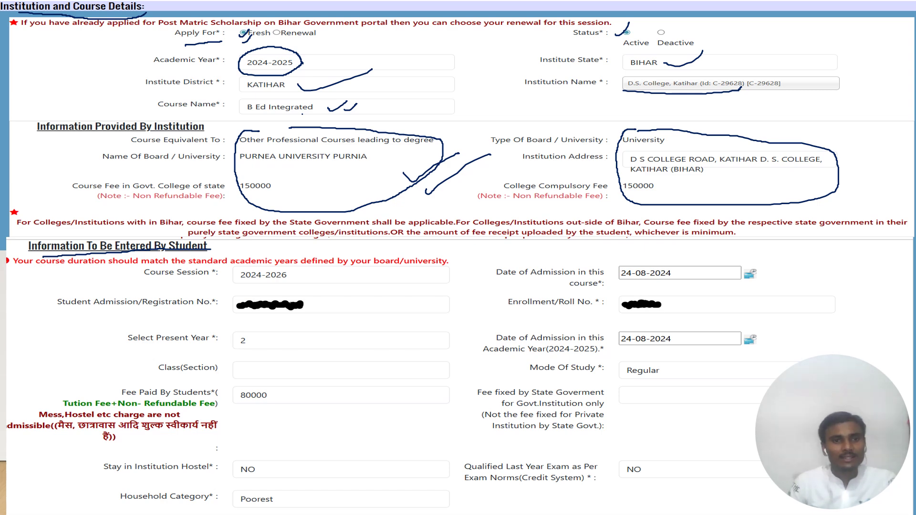
{"action": "left_click_drag", "start_coordinate": [159, 284], "coordinate": [208, 281]}
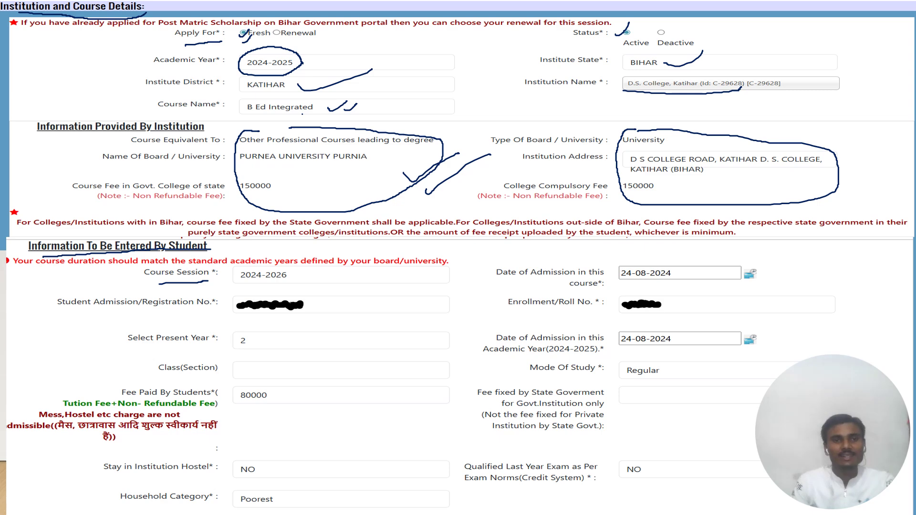
{"action": "left_click_drag", "start_coordinate": [240, 283], "coordinate": [296, 283]}
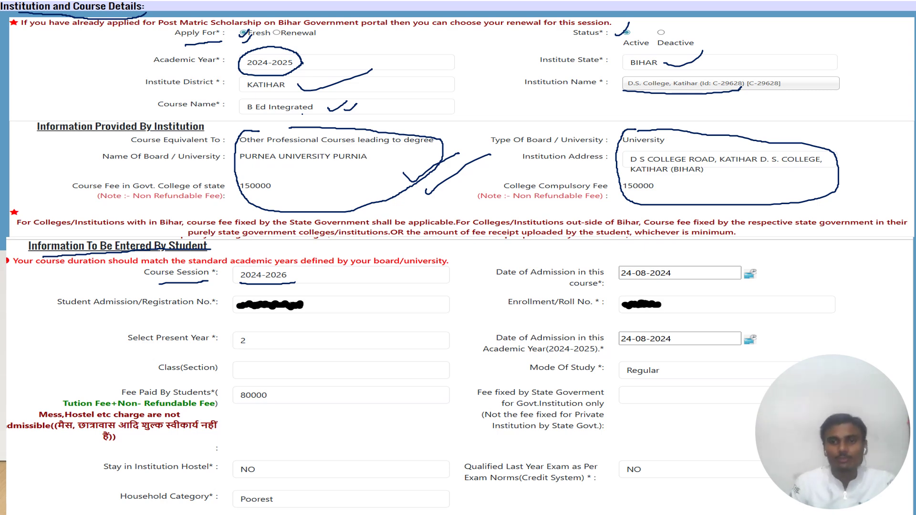
{"action": "mouse_move", "coordinate": [649, 281]}
{"action": "left_mouse_down"}
{"action": "mouse_move", "coordinate": [683, 260]}
{"action": "mouse_move", "coordinate": [692, 267]}
{"action": "left_mouse_up"}
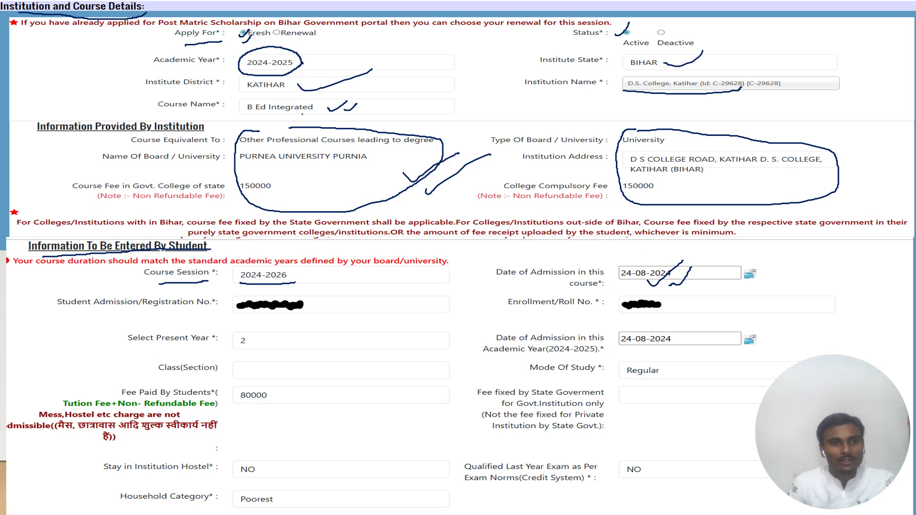
Step: Underline the Student Admission/Registration No. and Enrollment/Roll No. fields, and draw a tick beside the enrollment label
{"action": "left_click_drag", "start_coordinate": [160, 313], "coordinate": [282, 315]}
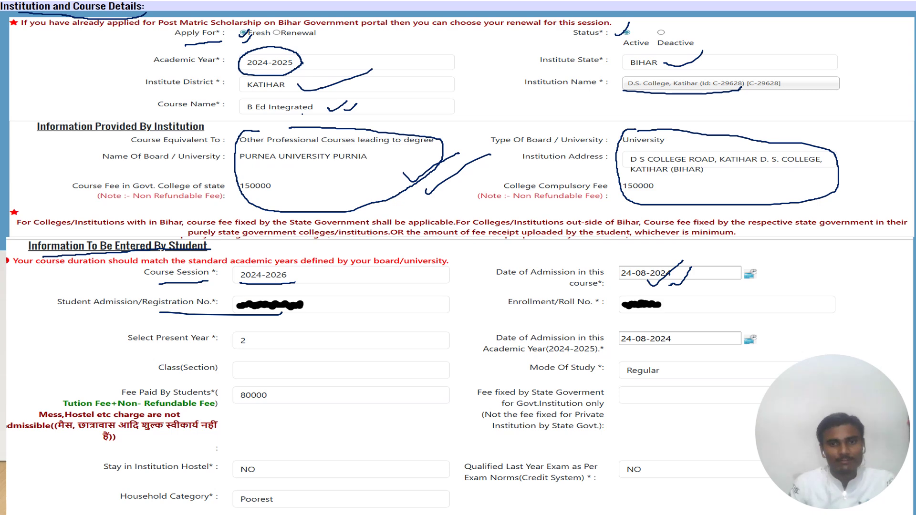
{"action": "left_click_drag", "start_coordinate": [570, 312], "coordinate": [644, 311]}
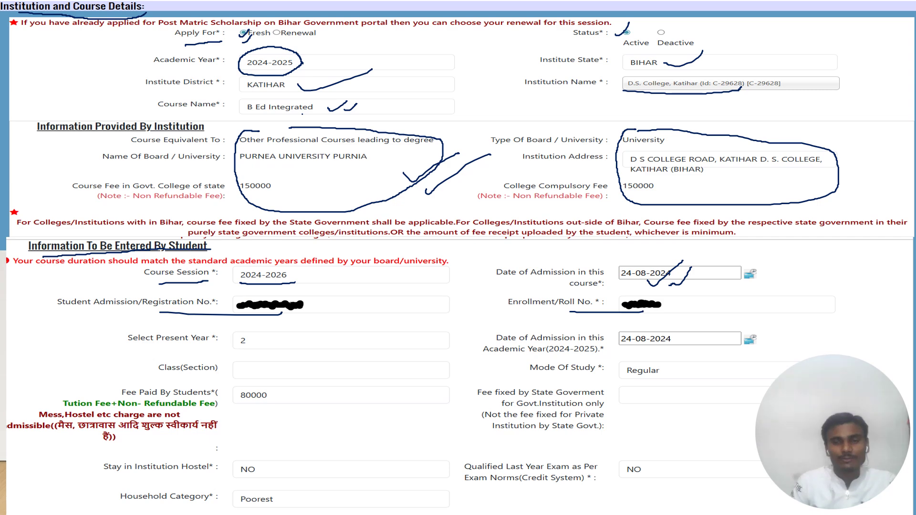
{"action": "left_click_drag", "start_coordinate": [547, 319], "coordinate": [576, 303]}
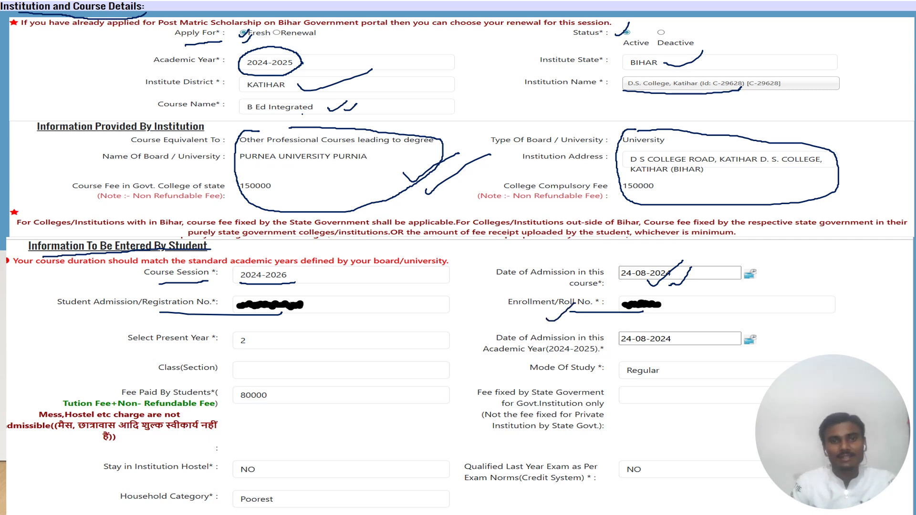
Step: Underline Select Present Year and circle 2, underline 2024-2025 and the 24-08-2024 admission date twice, and tick Regular study mode
{"action": "mouse_move", "coordinate": [145, 350]}
{"action": "left_mouse_down"}
{"action": "mouse_move", "coordinate": [265, 334]}
{"action": "mouse_move", "coordinate": [227, 343]}
{"action": "mouse_move", "coordinate": [272, 341]}
{"action": "left_mouse_up"}
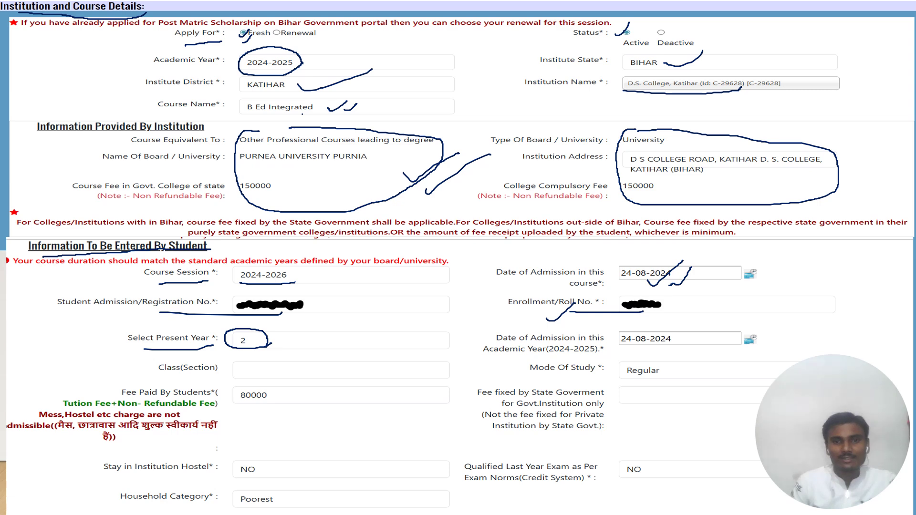
{"action": "mouse_move", "coordinate": [540, 356]}
{"action": "left_mouse_down"}
{"action": "mouse_move", "coordinate": [593, 353]}
{"action": "mouse_move", "coordinate": [584, 353]}
{"action": "left_mouse_up"}
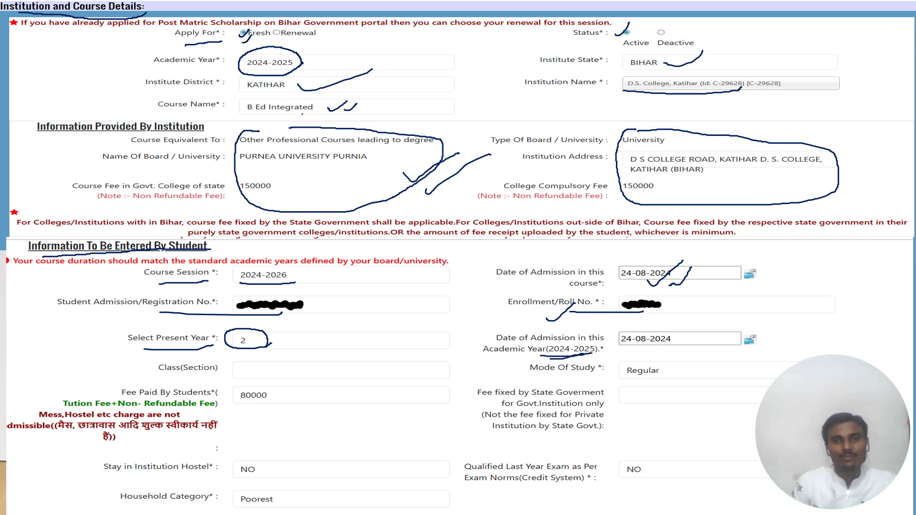
{"action": "mouse_move", "coordinate": [624, 350]}
{"action": "left_mouse_down"}
{"action": "mouse_move", "coordinate": [656, 348]}
{"action": "mouse_move", "coordinate": [650, 352]}
{"action": "left_mouse_up"}
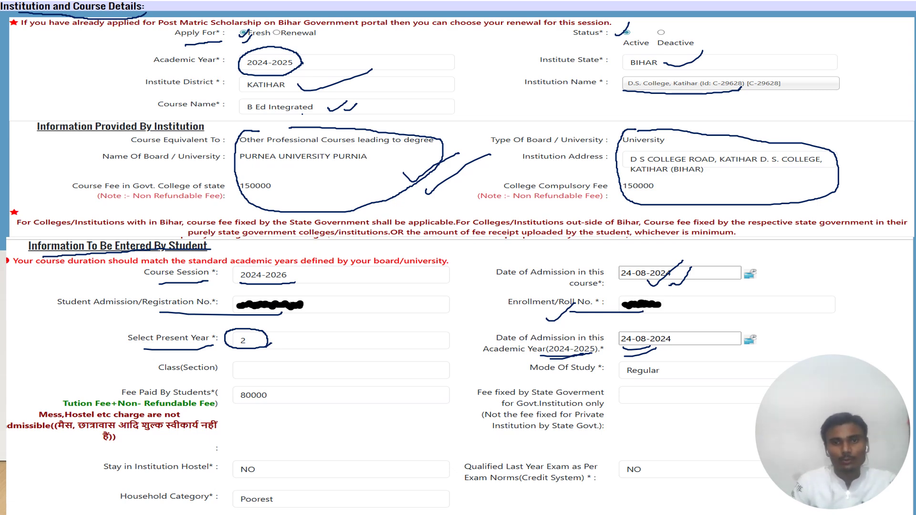
{"action": "left_click_drag", "start_coordinate": [626, 373], "coordinate": [656, 363]}
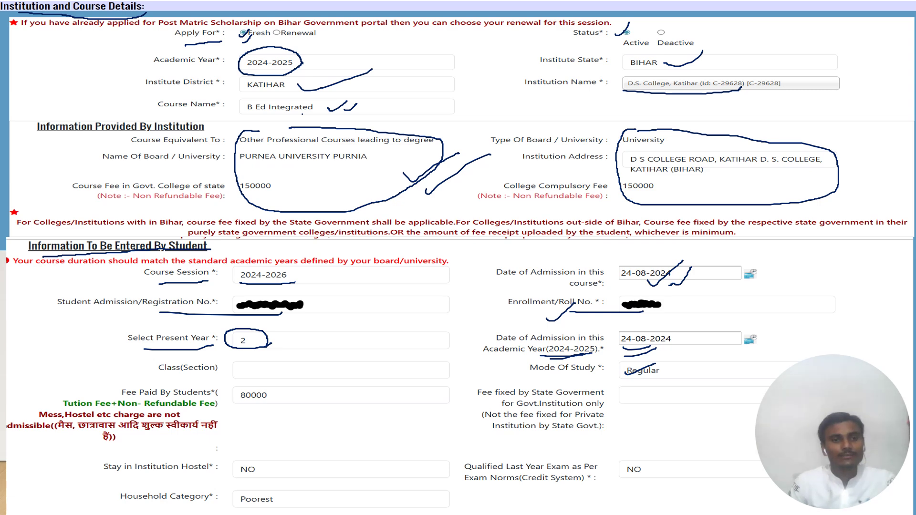
Step: Circle the 80000 fee paid with two ticks beside it, and tick the hostel NO, credit system NO and household category Poorest
{"action": "mouse_move", "coordinate": [286, 394]}
{"action": "left_mouse_down"}
{"action": "mouse_move", "coordinate": [238, 385]}
{"action": "mouse_move", "coordinate": [277, 407]}
{"action": "mouse_move", "coordinate": [293, 393]}
{"action": "mouse_move", "coordinate": [373, 385]}
{"action": "mouse_move", "coordinate": [384, 395]}
{"action": "left_mouse_up"}
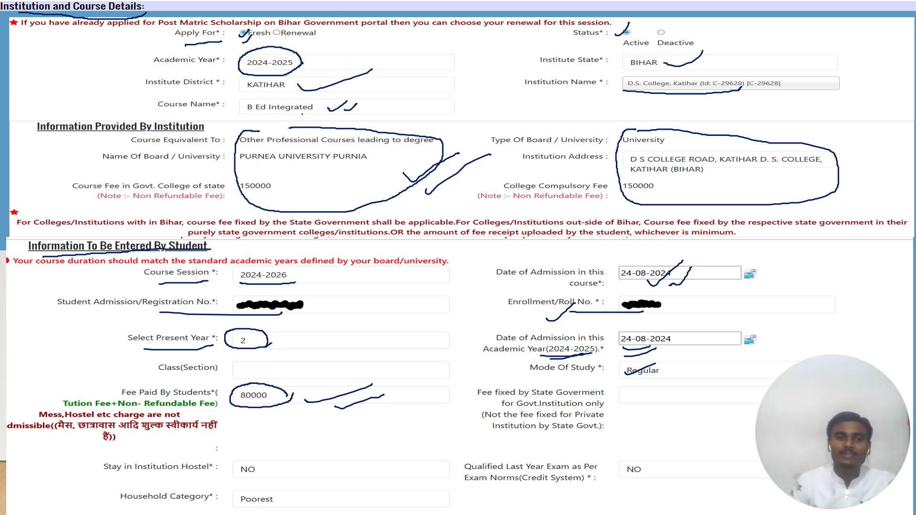
{"action": "left_click_drag", "start_coordinate": [264, 471], "coordinate": [311, 461]}
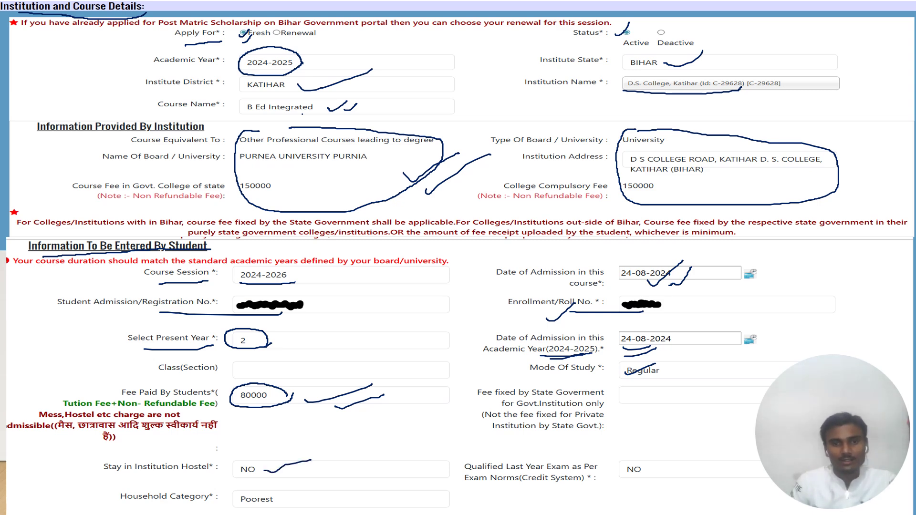
{"action": "left_click_drag", "start_coordinate": [626, 479], "coordinate": [665, 464]}
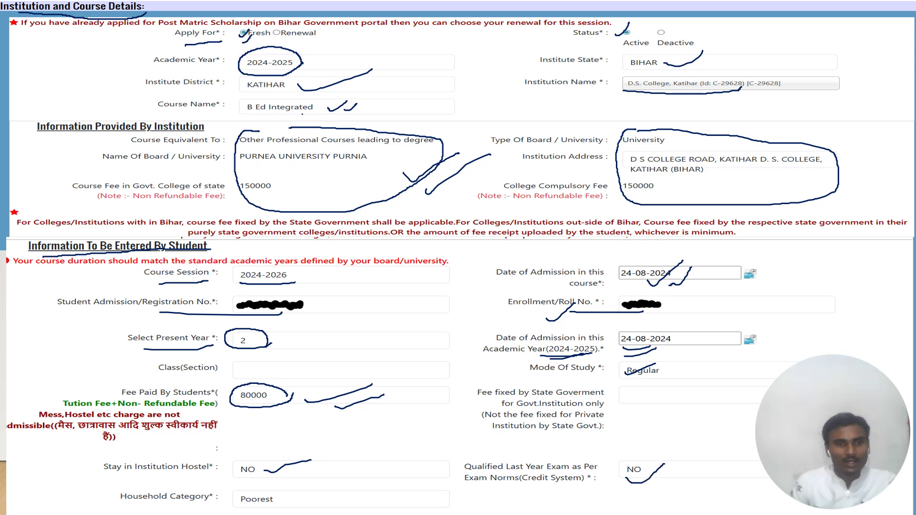
{"action": "left_click_drag", "start_coordinate": [268, 504], "coordinate": [328, 489]}
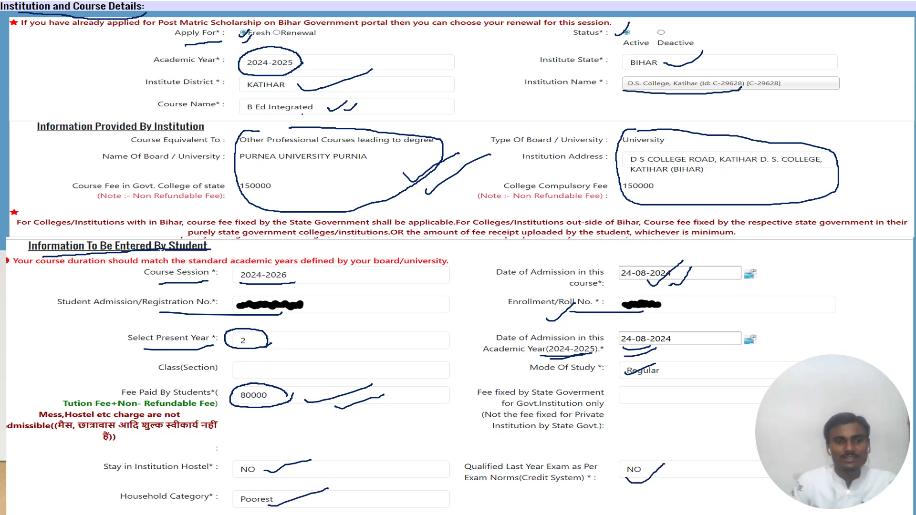
Step: Show the Previous Passing Course Details slide and underline its heading, the prior-course label and "Graduate and" in the course group value
{"action": "key", "text": "Right"}
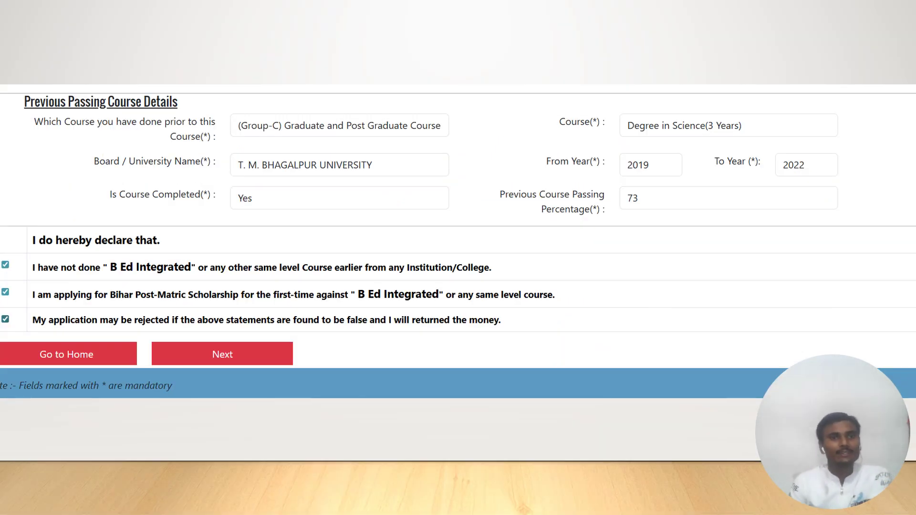
{"action": "left_click_drag", "start_coordinate": [37, 110], "coordinate": [142, 116]}
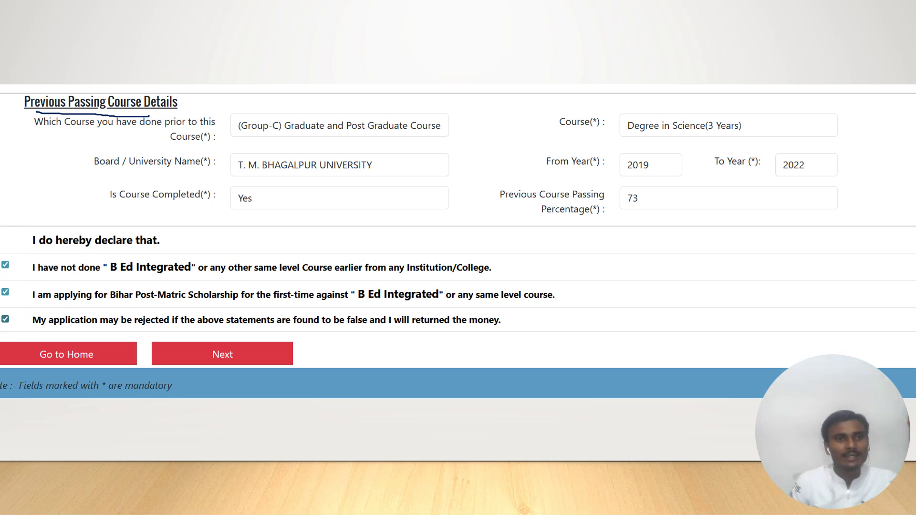
{"action": "left_click_drag", "start_coordinate": [60, 128], "coordinate": [165, 128]}
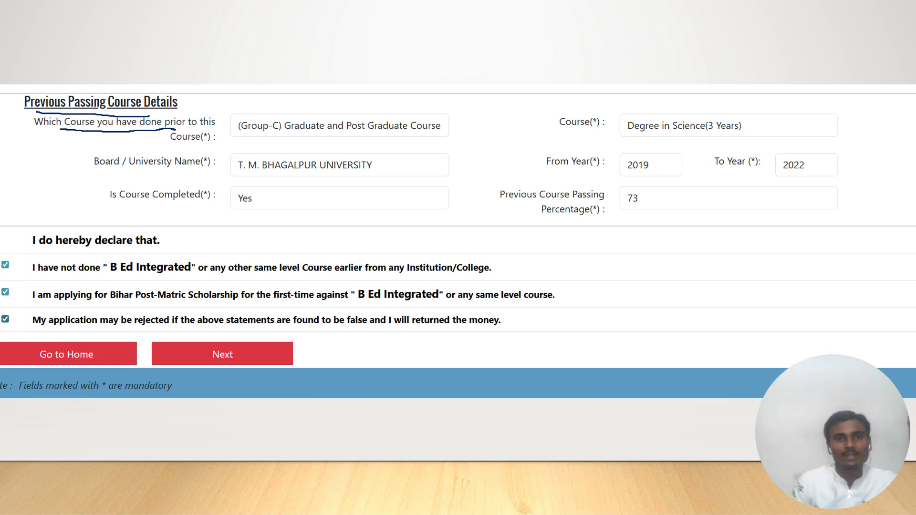
{"action": "left_click_drag", "start_coordinate": [277, 136], "coordinate": [345, 136]}
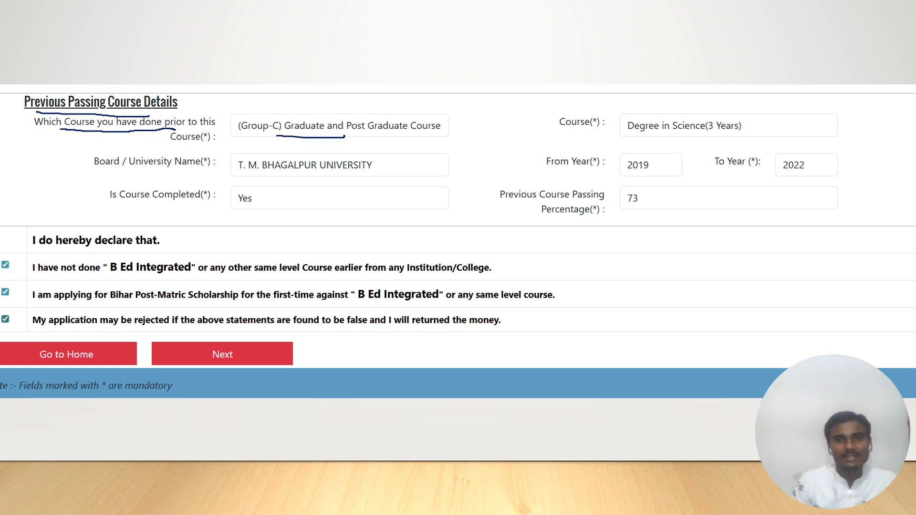
Step: Circle Degree in Science(3 Years) with two ticks, then underline Board / University Name and tick T. M. BHAGALPUR UNIVERSITY twice
{"action": "mouse_move", "coordinate": [570, 133]}
{"action": "left_mouse_down"}
{"action": "mouse_move", "coordinate": [747, 124]}
{"action": "mouse_move", "coordinate": [645, 108]}
{"action": "mouse_move", "coordinate": [610, 125]}
{"action": "mouse_move", "coordinate": [686, 136]}
{"action": "left_mouse_up"}
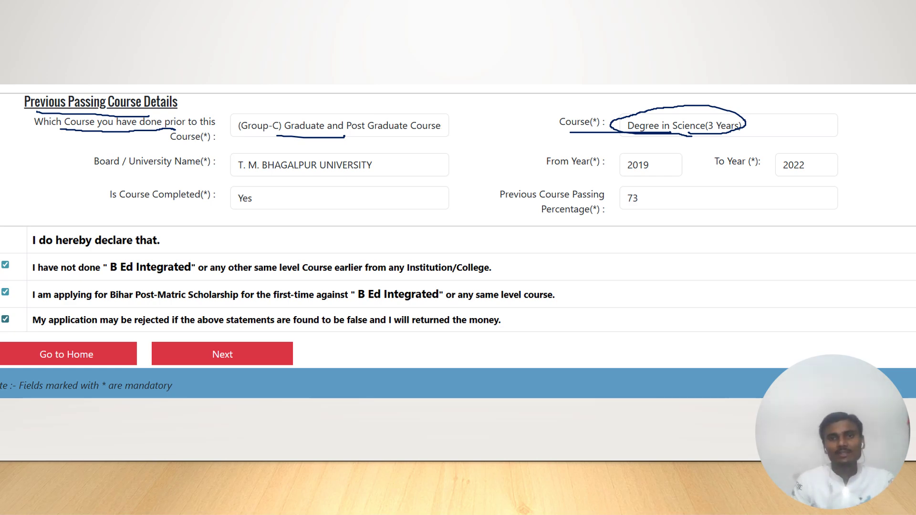
{"action": "mouse_move", "coordinate": [739, 132]}
{"action": "left_mouse_down"}
{"action": "mouse_move", "coordinate": [767, 108]}
{"action": "mouse_move", "coordinate": [793, 111]}
{"action": "left_mouse_up"}
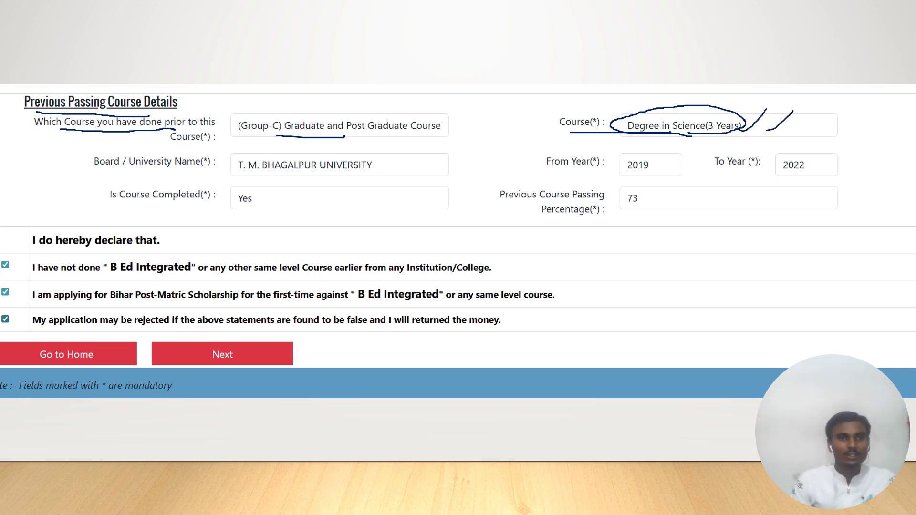
{"action": "left_click_drag", "start_coordinate": [106, 174], "coordinate": [180, 170]}
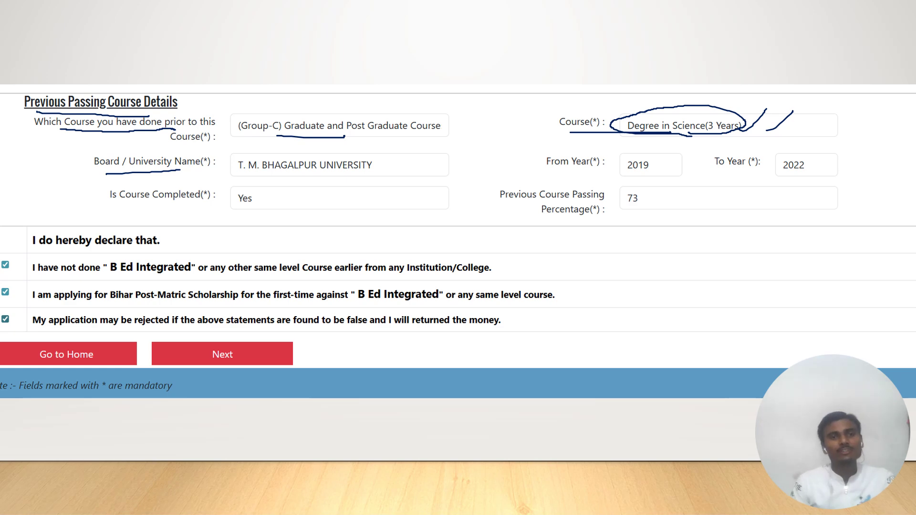
{"action": "mouse_move", "coordinate": [379, 169]}
{"action": "left_mouse_down"}
{"action": "mouse_move", "coordinate": [410, 154]}
{"action": "mouse_move", "coordinate": [433, 159]}
{"action": "left_mouse_up"}
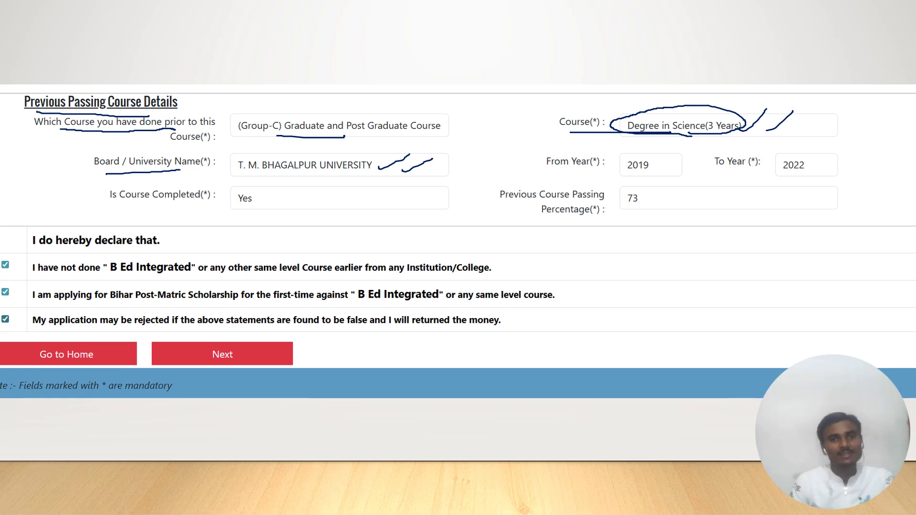
Step: Underline the From Year and To Year fields, underline Is Course Completed and tick Yes twice, and circle the percentage 73
{"action": "left_click_drag", "start_coordinate": [574, 175], "coordinate": [838, 179]}
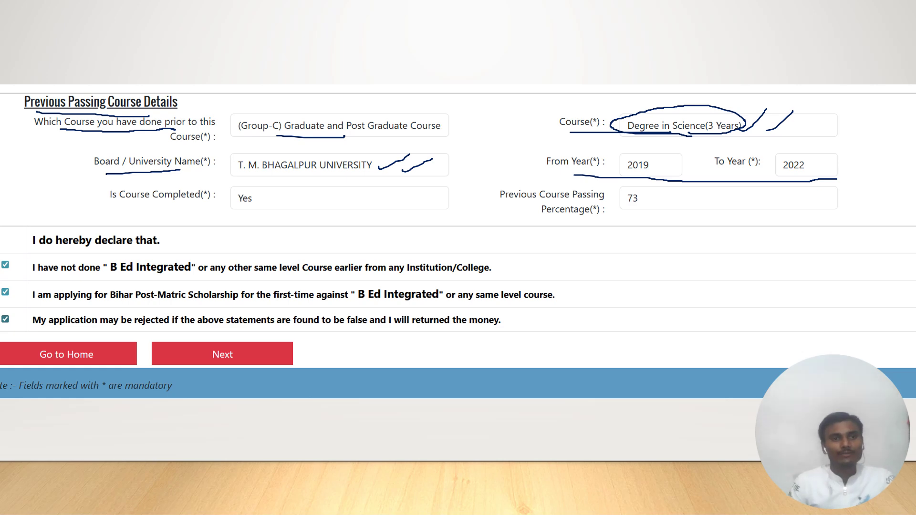
{"action": "left_click_drag", "start_coordinate": [108, 205], "coordinate": [181, 205]}
{"action": "mouse_move", "coordinate": [271, 199]}
{"action": "left_mouse_down"}
{"action": "mouse_move", "coordinate": [320, 188]}
{"action": "mouse_move", "coordinate": [313, 197]}
{"action": "left_mouse_up"}
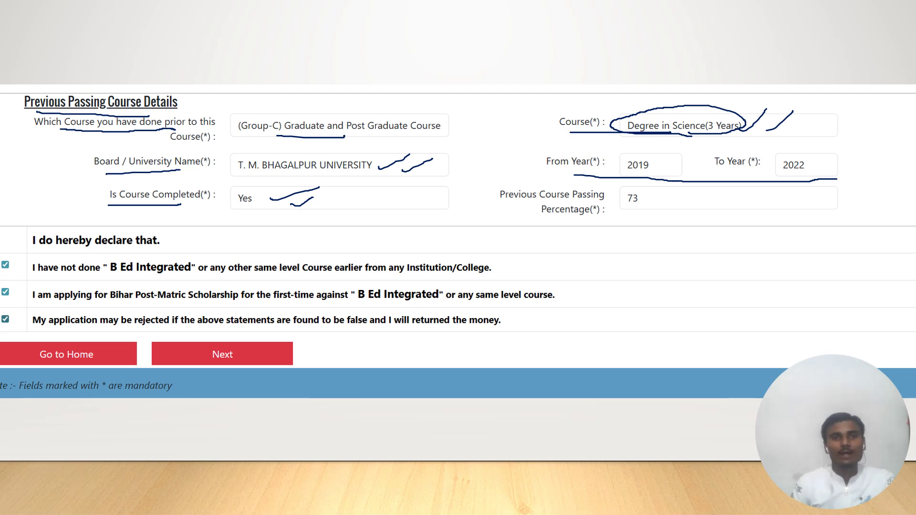
{"action": "mouse_move", "coordinate": [637, 208]}
{"action": "left_mouse_down"}
{"action": "mouse_move", "coordinate": [653, 207]}
{"action": "mouse_move", "coordinate": [634, 187]}
{"action": "mouse_move", "coordinate": [625, 207]}
{"action": "mouse_move", "coordinate": [640, 209]}
{"action": "left_mouse_up"}
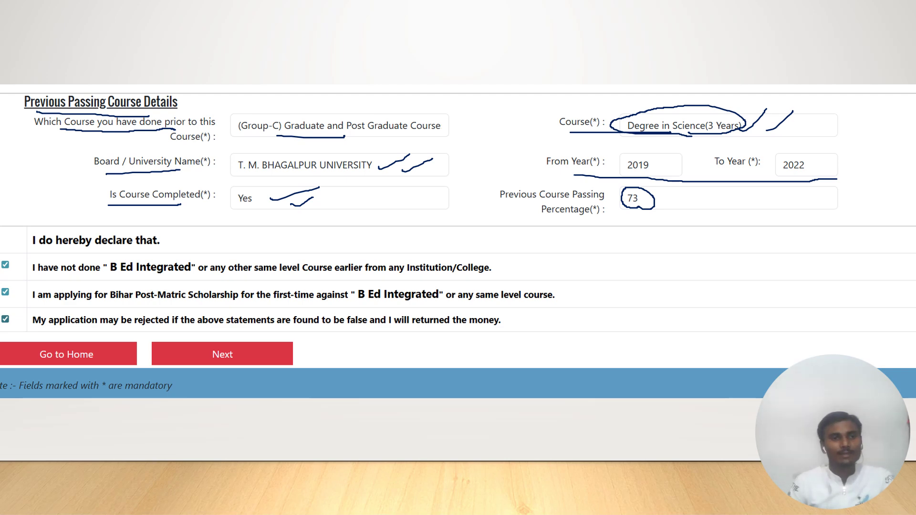
Step: Tick the three declaration statements below the previous course details and circle Next
{"action": "left_click_drag", "start_coordinate": [15, 268], "coordinate": [59, 258]}
{"action": "left_click_drag", "start_coordinate": [23, 295], "coordinate": [52, 284]}
{"action": "left_click_drag", "start_coordinate": [16, 322], "coordinate": [62, 308]}
{"action": "mouse_move", "coordinate": [217, 336]}
{"action": "left_mouse_down"}
{"action": "mouse_move", "coordinate": [221, 370]}
{"action": "mouse_move", "coordinate": [243, 344]}
{"action": "left_mouse_up"}
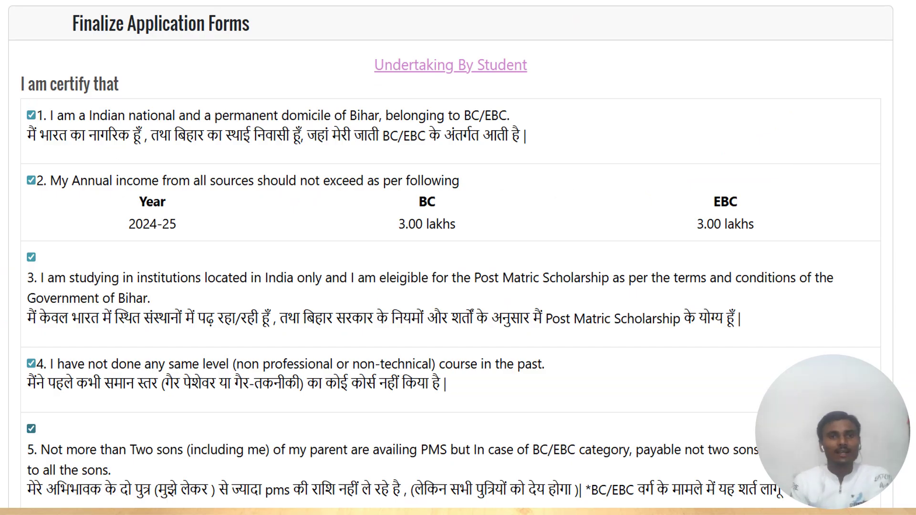
Step: Circle the Undertaking By Student heading and mark down the checkboxes of the numbered undertakings across both slides
{"action": "mouse_move", "coordinate": [490, 38]}
{"action": "left_mouse_down"}
{"action": "mouse_move", "coordinate": [444, 33]}
{"action": "mouse_move", "coordinate": [325, 76]}
{"action": "mouse_move", "coordinate": [527, 82]}
{"action": "mouse_move", "coordinate": [476, 46]}
{"action": "left_mouse_up"}
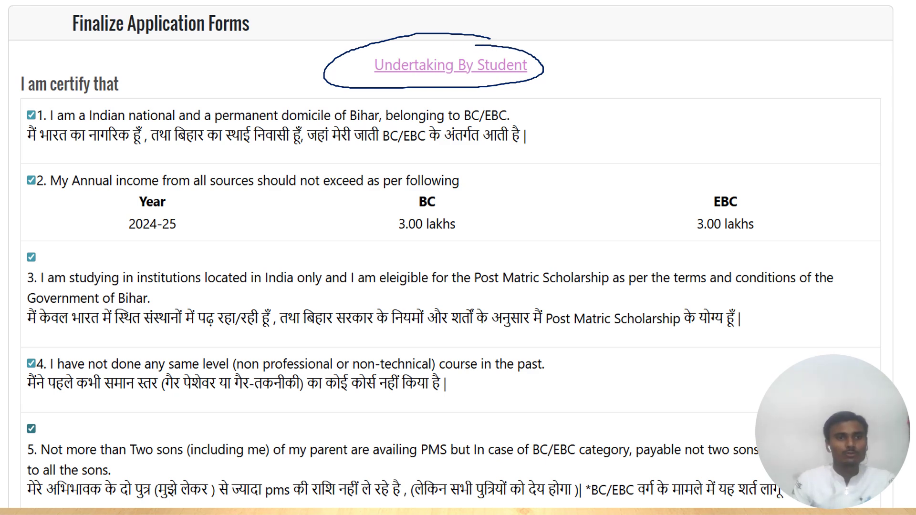
{"action": "mouse_move", "coordinate": [16, 137]}
{"action": "left_mouse_down"}
{"action": "mouse_move", "coordinate": [6, 322]}
{"action": "mouse_move", "coordinate": [18, 435]}
{"action": "mouse_move", "coordinate": [27, 421]}
{"action": "left_mouse_up"}
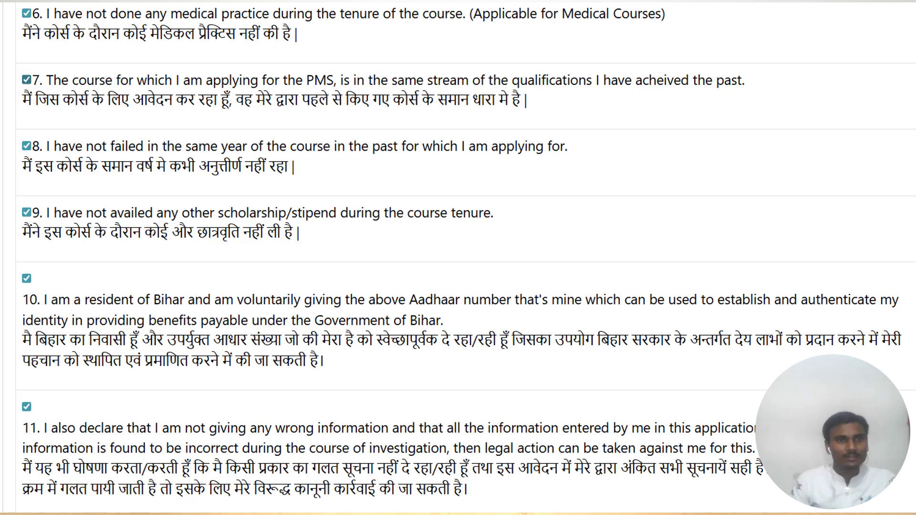
{"action": "mouse_move", "coordinate": [17, 45]}
{"action": "left_mouse_down"}
{"action": "mouse_move", "coordinate": [2, 215]}
{"action": "mouse_move", "coordinate": [18, 445]}
{"action": "mouse_move", "coordinate": [27, 434]}
{"action": "left_mouse_up"}
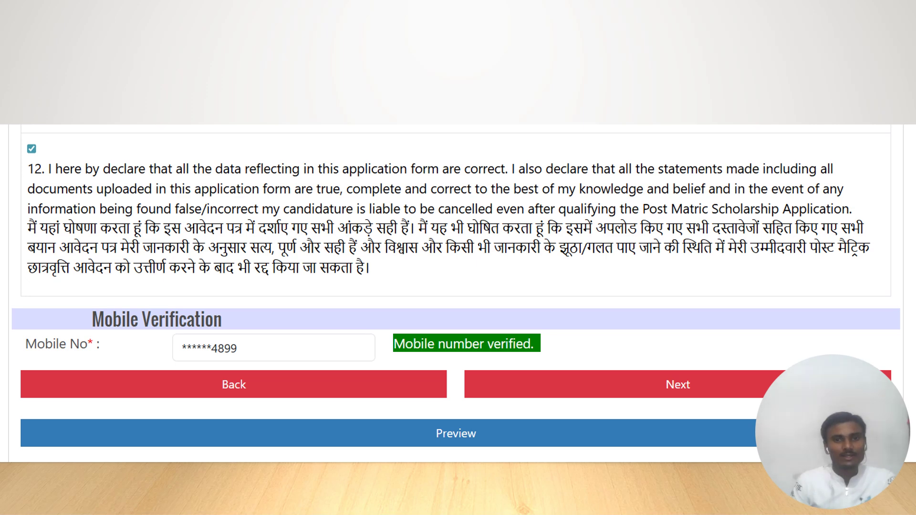
Step: Tick the mobile number twice, circle "Mobile number verified.", Next and Preview, and draw a tick beside Next
{"action": "left_click_drag", "start_coordinate": [323, 344], "coordinate": [353, 318]}
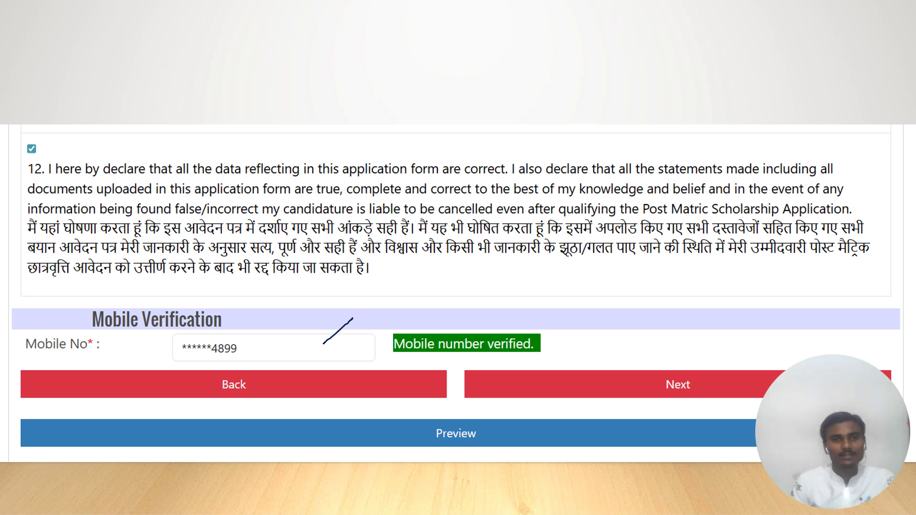
{"action": "left_click_drag", "start_coordinate": [337, 350], "coordinate": [393, 322]}
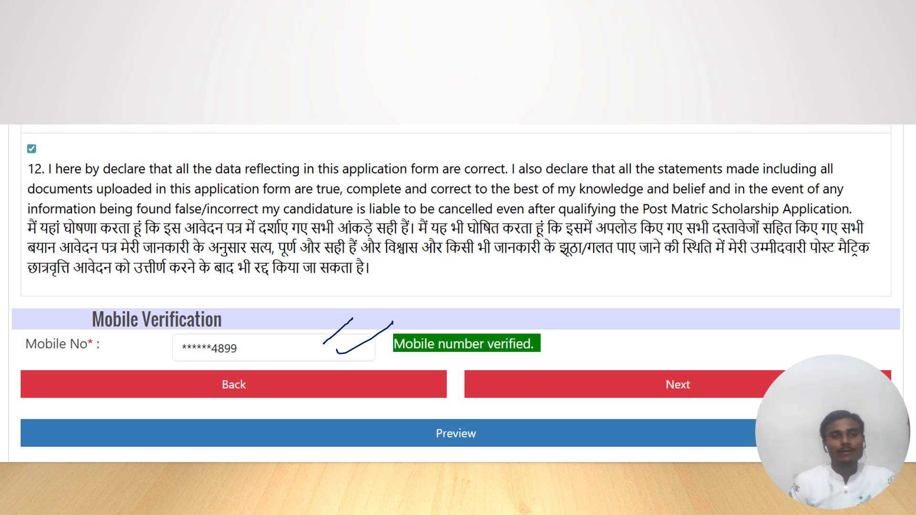
{"action": "mouse_move", "coordinate": [526, 342]}
{"action": "left_mouse_down"}
{"action": "mouse_move", "coordinate": [517, 321]}
{"action": "mouse_move", "coordinate": [440, 327]}
{"action": "mouse_move", "coordinate": [452, 361]}
{"action": "mouse_move", "coordinate": [538, 337]}
{"action": "mouse_move", "coordinate": [531, 328]}
{"action": "left_mouse_up"}
{"action": "mouse_move", "coordinate": [709, 379]}
{"action": "left_mouse_down"}
{"action": "mouse_move", "coordinate": [681, 364]}
{"action": "mouse_move", "coordinate": [660, 404]}
{"action": "mouse_move", "coordinate": [702, 382]}
{"action": "left_mouse_up"}
{"action": "mouse_move", "coordinate": [460, 411]}
{"action": "left_mouse_down"}
{"action": "mouse_move", "coordinate": [439, 411]}
{"action": "mouse_move", "coordinate": [486, 446]}
{"action": "mouse_move", "coordinate": [455, 413]}
{"action": "left_mouse_up"}
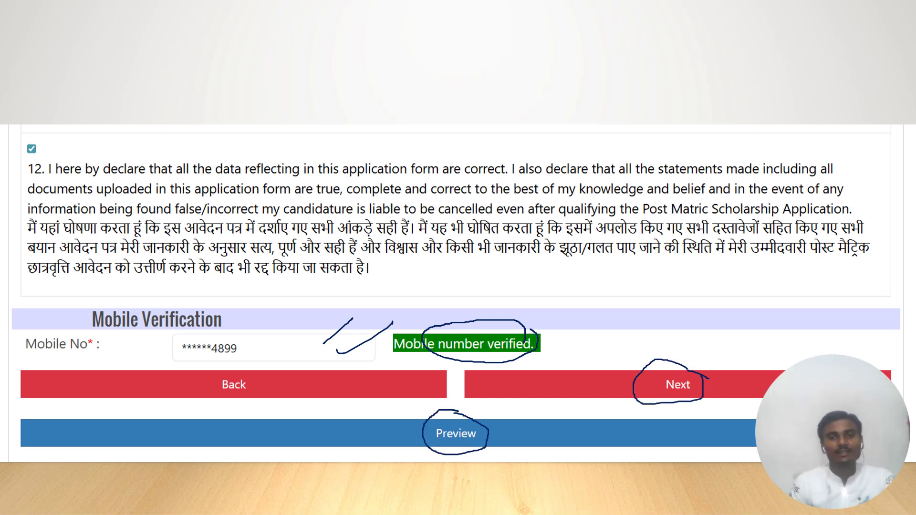
{"action": "left_click_drag", "start_coordinate": [552, 393], "coordinate": [631, 361]}
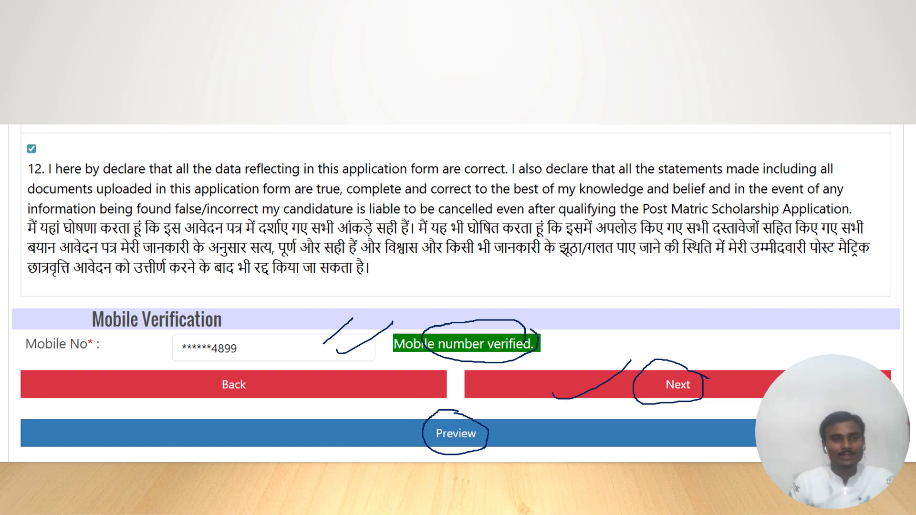
Step: Show the Upload Educational Documents slide, circle its heading, draw an arrow to academic year 2024-2025, and underline the Educational Documents line
{"action": "key", "text": "Right"}
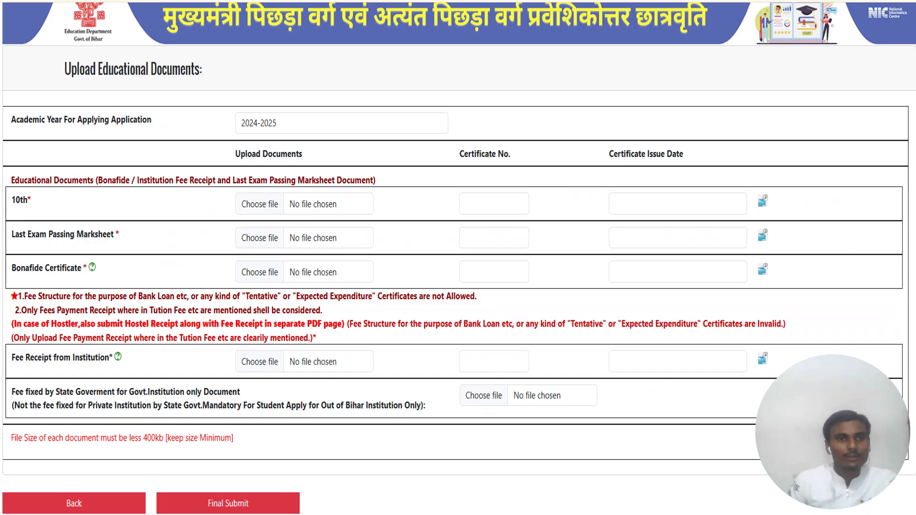
{"action": "mouse_move", "coordinate": [66, 84]}
{"action": "left_mouse_down"}
{"action": "mouse_move", "coordinate": [162, 84]}
{"action": "mouse_move", "coordinate": [222, 62]}
{"action": "mouse_move", "coordinate": [150, 46]}
{"action": "mouse_move", "coordinate": [90, 49]}
{"action": "mouse_move", "coordinate": [46, 76]}
{"action": "mouse_move", "coordinate": [69, 86]}
{"action": "left_mouse_up"}
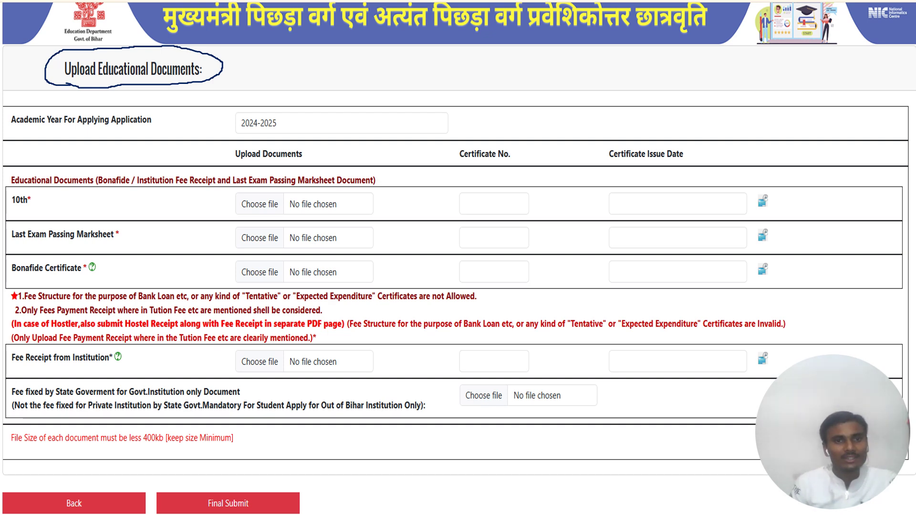
{"action": "left_click_drag", "start_coordinate": [184, 120], "coordinate": [221, 121]}
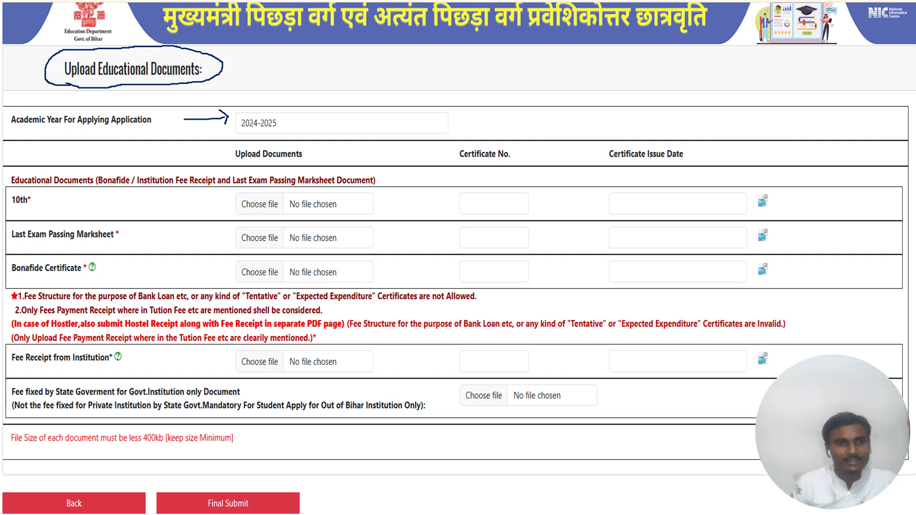
{"action": "left_click_drag", "start_coordinate": [35, 186], "coordinate": [325, 189]}
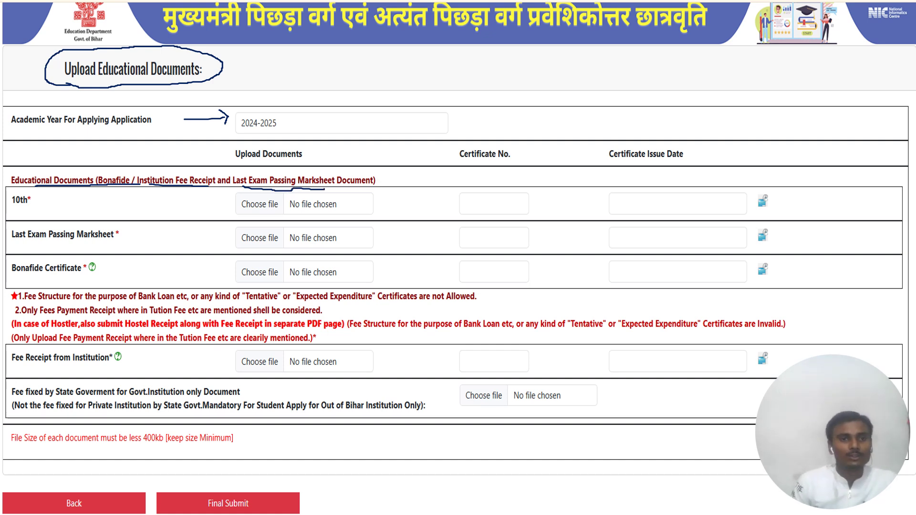
Step: Draw arrows to the 10th row's file, certificate number and issue date fields, and put a line in the number and date fields
{"action": "mouse_move", "coordinate": [79, 202]}
{"action": "left_mouse_down"}
{"action": "mouse_move", "coordinate": [185, 197]}
{"action": "mouse_move", "coordinate": [182, 204]}
{"action": "left_mouse_up"}
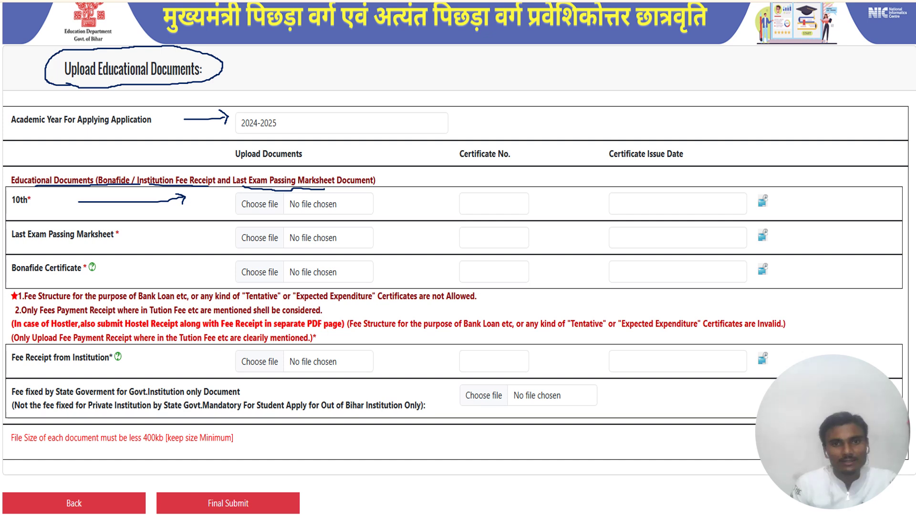
{"action": "mouse_move", "coordinate": [479, 168]}
{"action": "left_mouse_down"}
{"action": "mouse_move", "coordinate": [480, 194]}
{"action": "mouse_move", "coordinate": [487, 189]}
{"action": "left_mouse_up"}
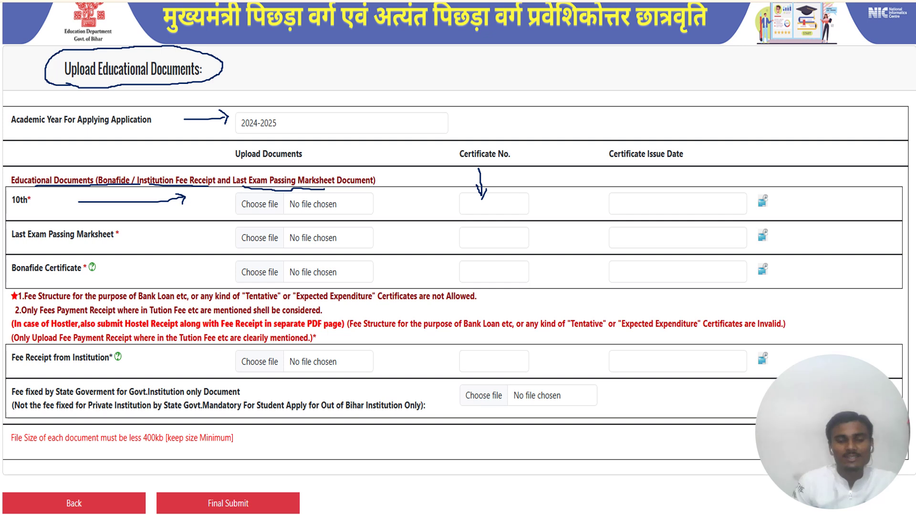
{"action": "left_click_drag", "start_coordinate": [469, 205], "coordinate": [499, 205]}
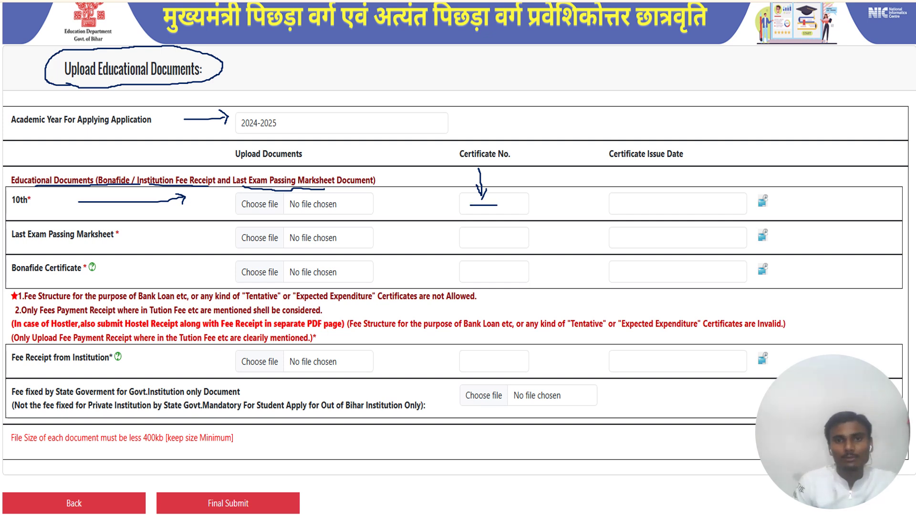
{"action": "mouse_move", "coordinate": [636, 164]}
{"action": "left_mouse_down"}
{"action": "mouse_move", "coordinate": [639, 190]}
{"action": "mouse_move", "coordinate": [668, 202]}
{"action": "left_mouse_up"}
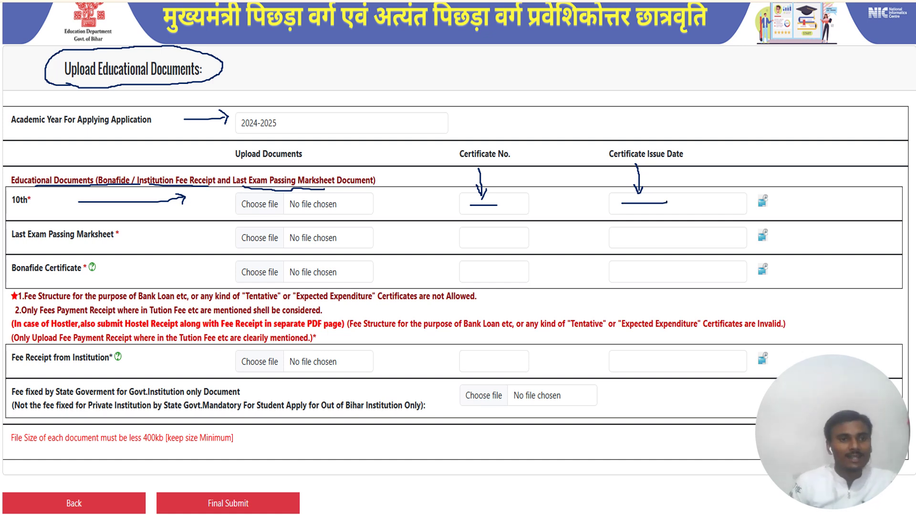
Step: Draw an arrow and pairs of ticks across the Last Exam Passing Marksheet row, and an arrow to the Bonafide Certificate file field
{"action": "mouse_move", "coordinate": [135, 240]}
{"action": "left_mouse_down"}
{"action": "mouse_move", "coordinate": [196, 242]}
{"action": "mouse_move", "coordinate": [190, 249]}
{"action": "left_mouse_up"}
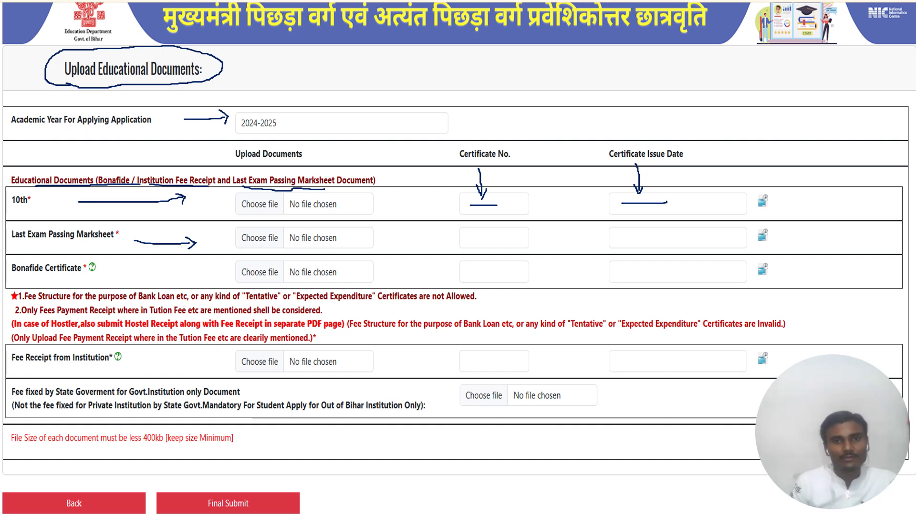
{"action": "left_click_drag", "start_coordinate": [471, 236], "coordinate": [505, 229]}
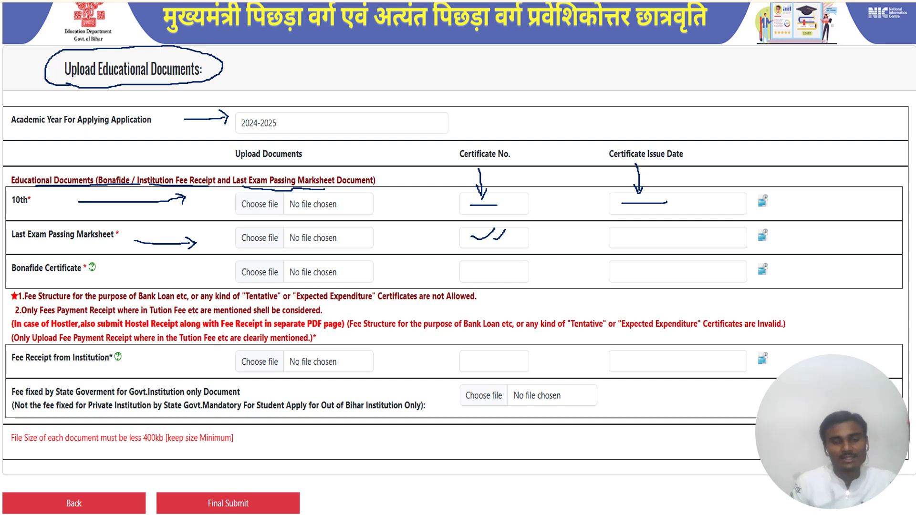
{"action": "left_click_drag", "start_coordinate": [621, 237], "coordinate": [664, 229]}
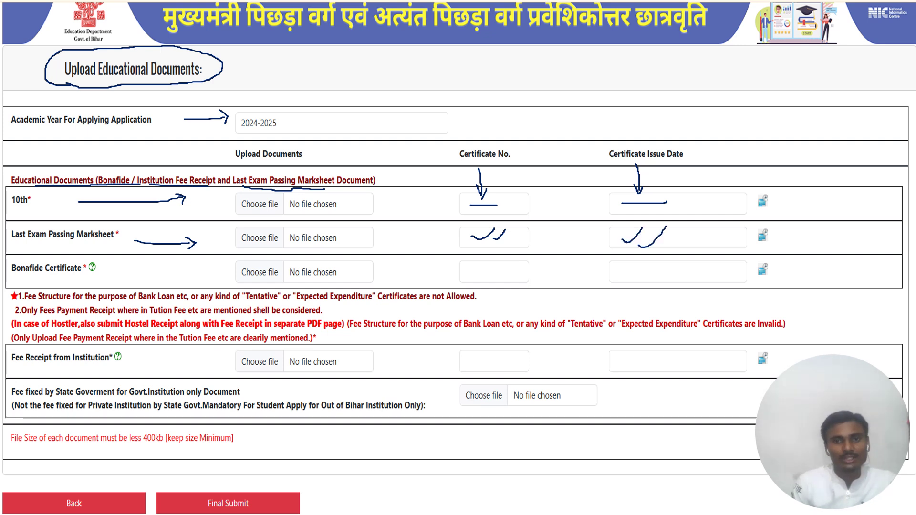
{"action": "left_click_drag", "start_coordinate": [146, 273], "coordinate": [230, 272]}
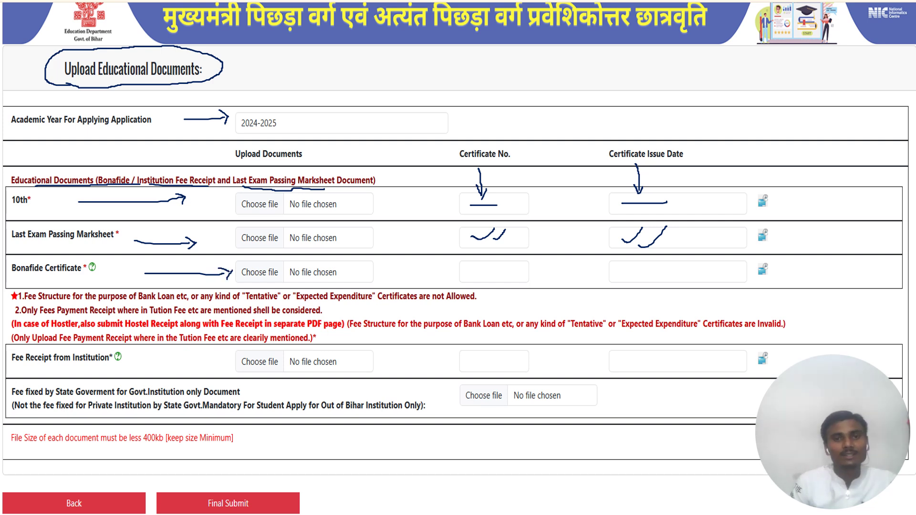